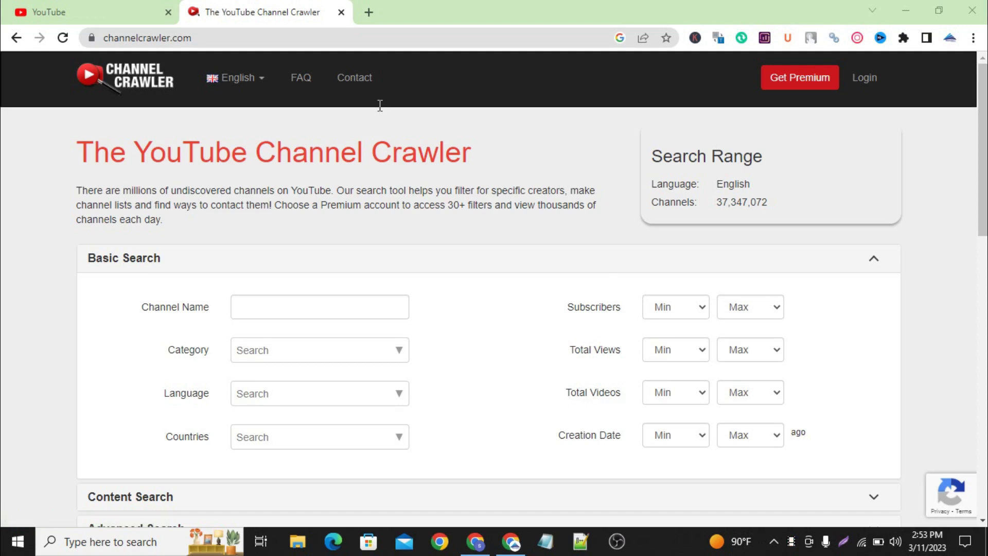
double_click(207, 41)
double_click(236, 37)
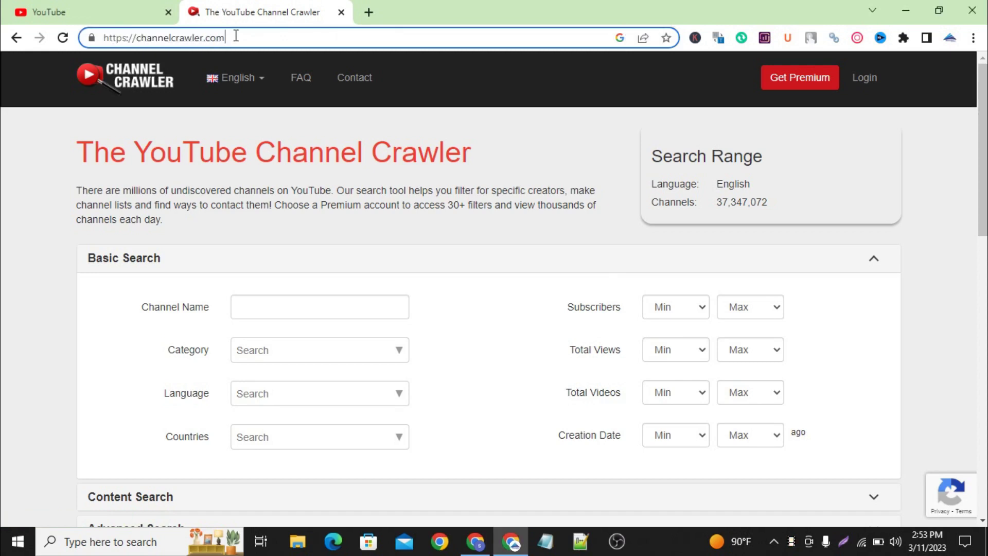
triple_click(235, 36)
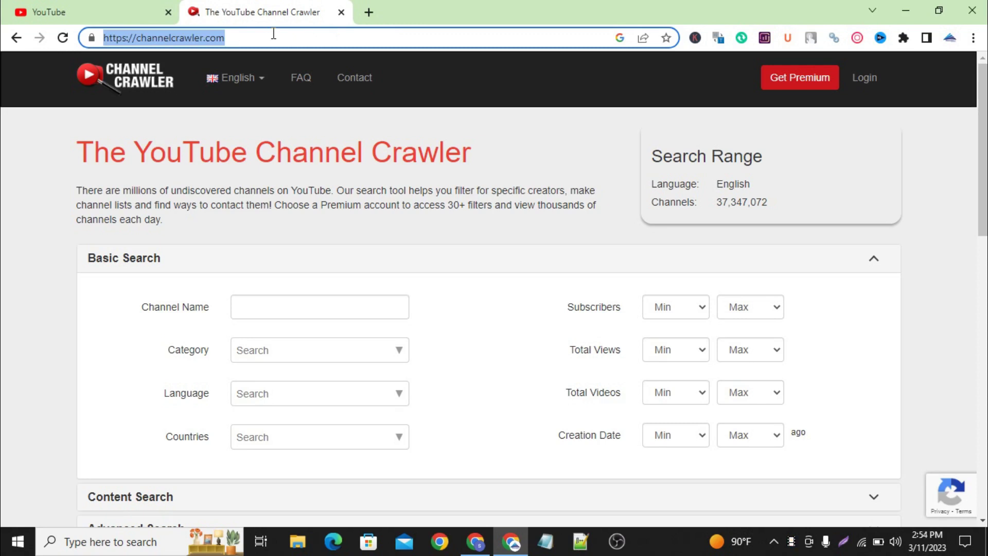
click(28, 255)
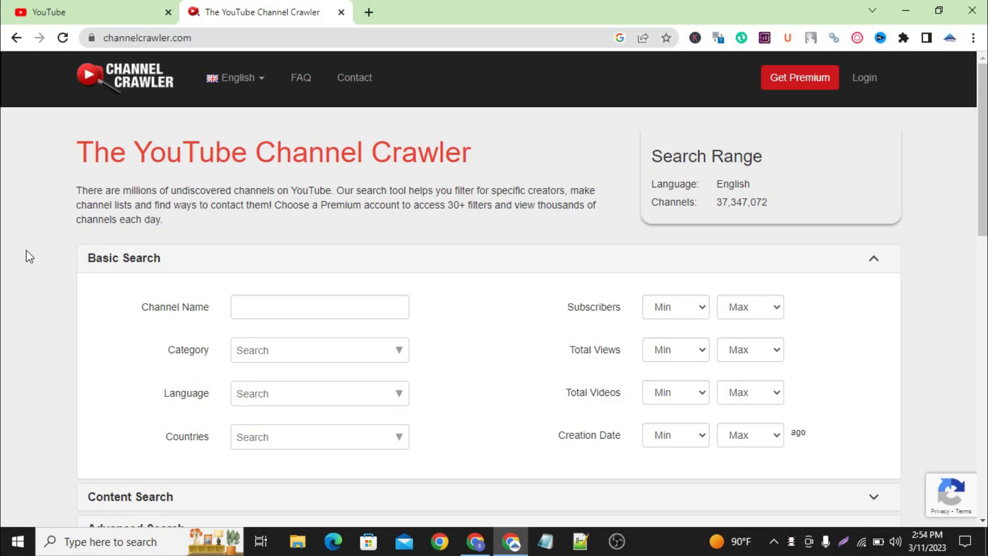
key(Print)
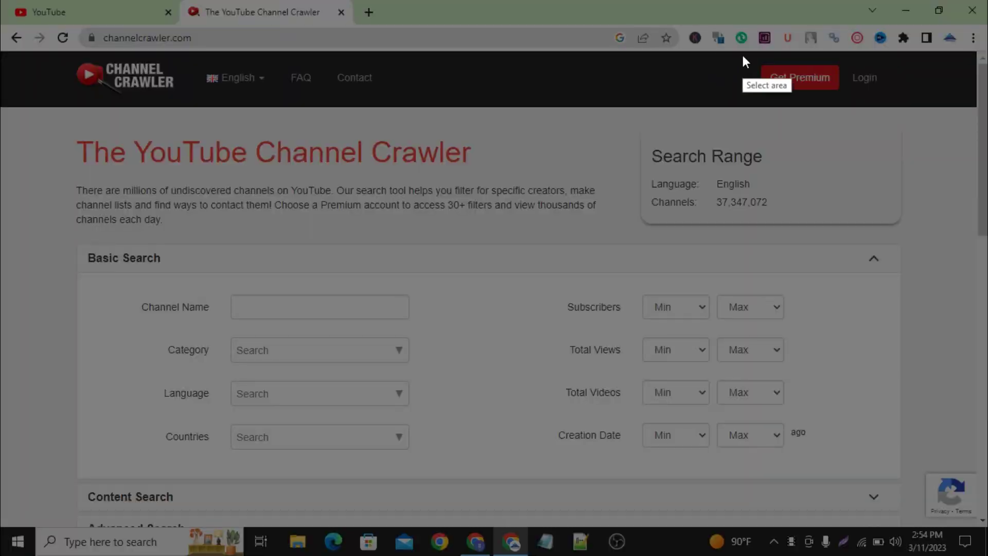
drag(743, 54, 904, 106)
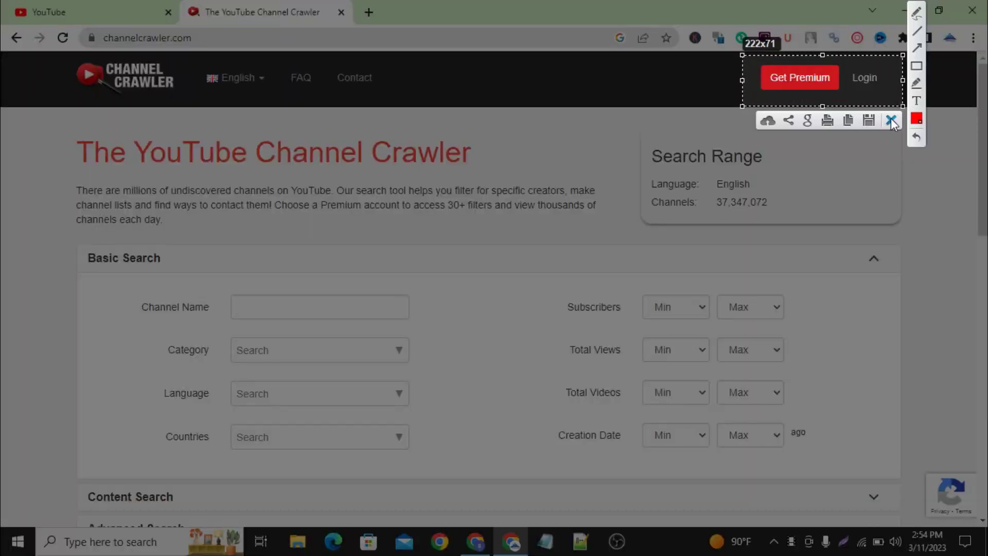
click(891, 120)
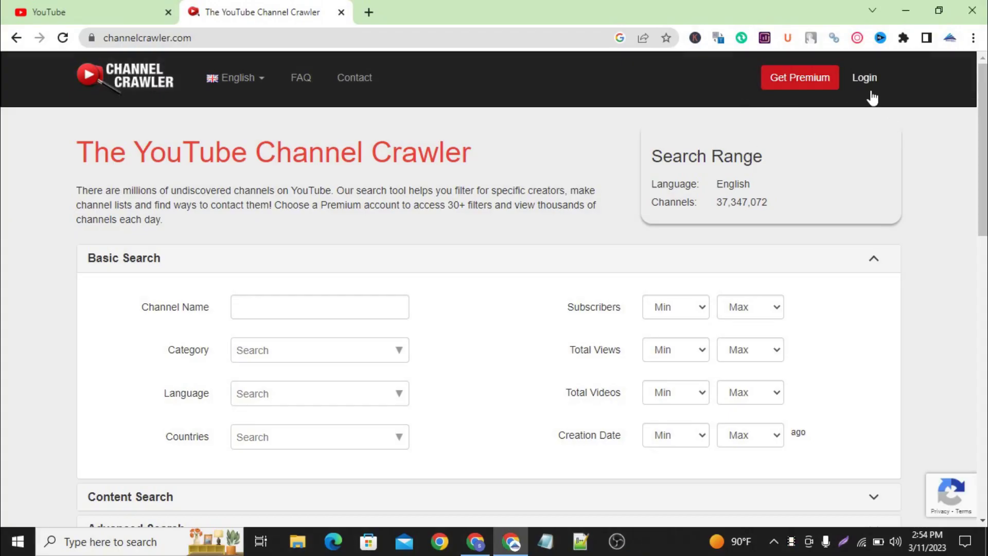
Filter the channel search by the categories Autos & Vehicles, Comedy, Education and Music
scroll(391, 270, down, 1)
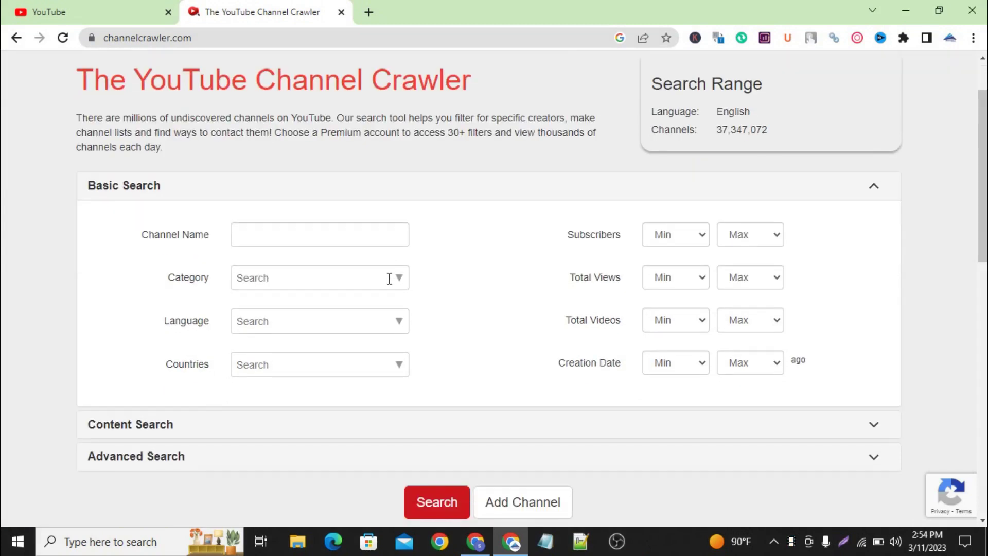
click(289, 235)
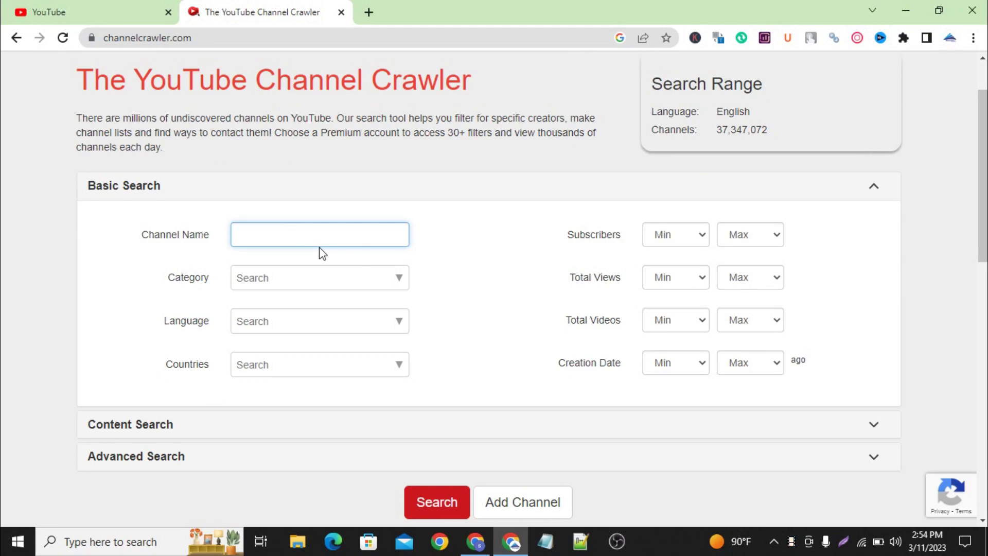
click(278, 278)
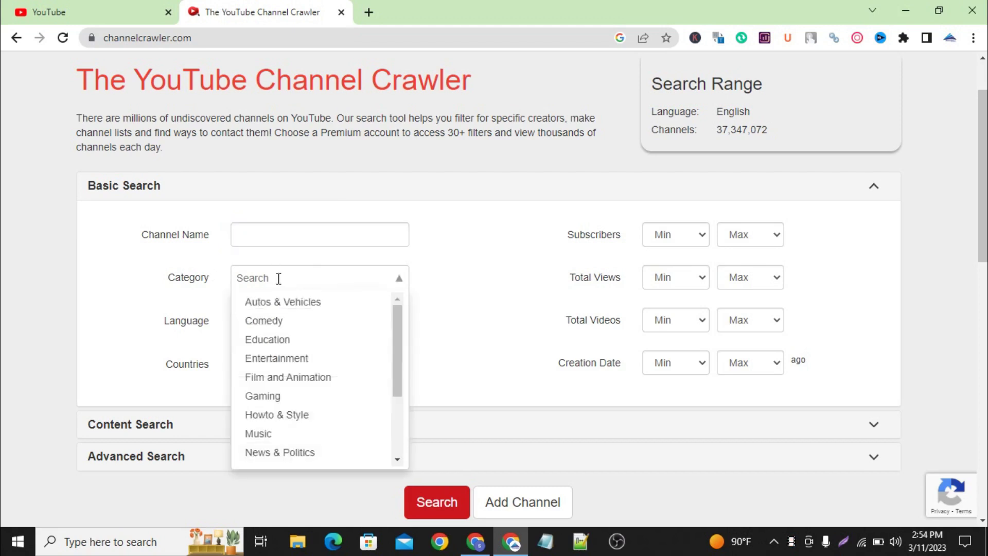
click(287, 304)
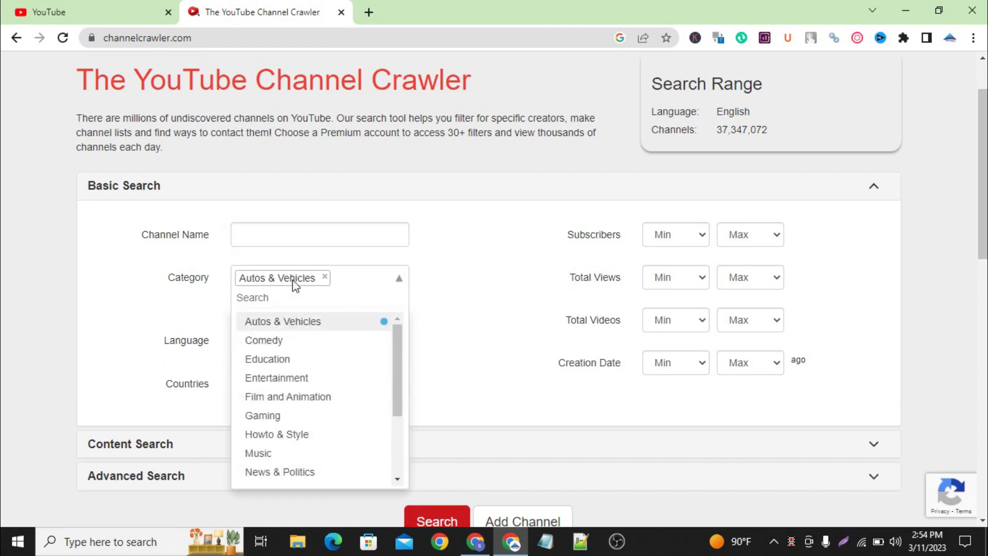
click(275, 349)
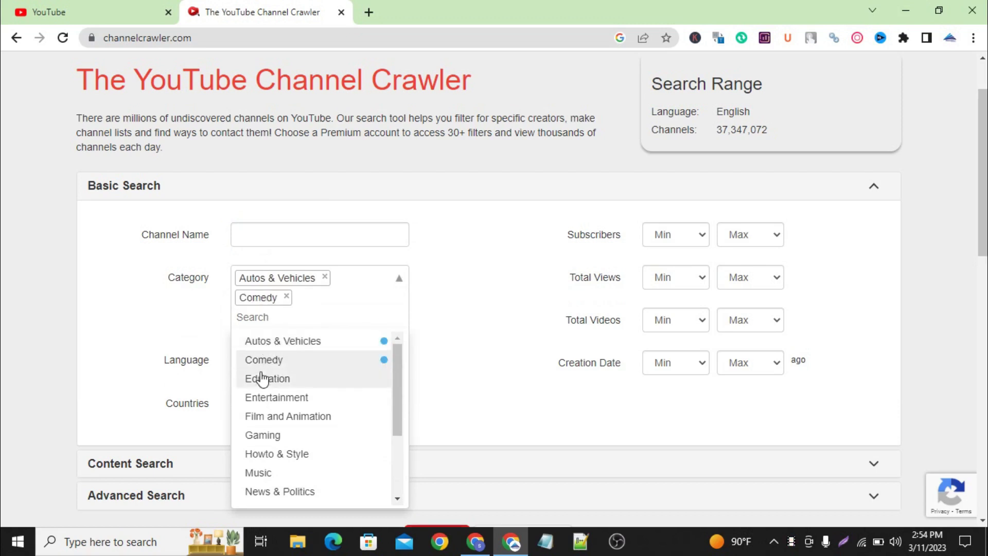
click(297, 381)
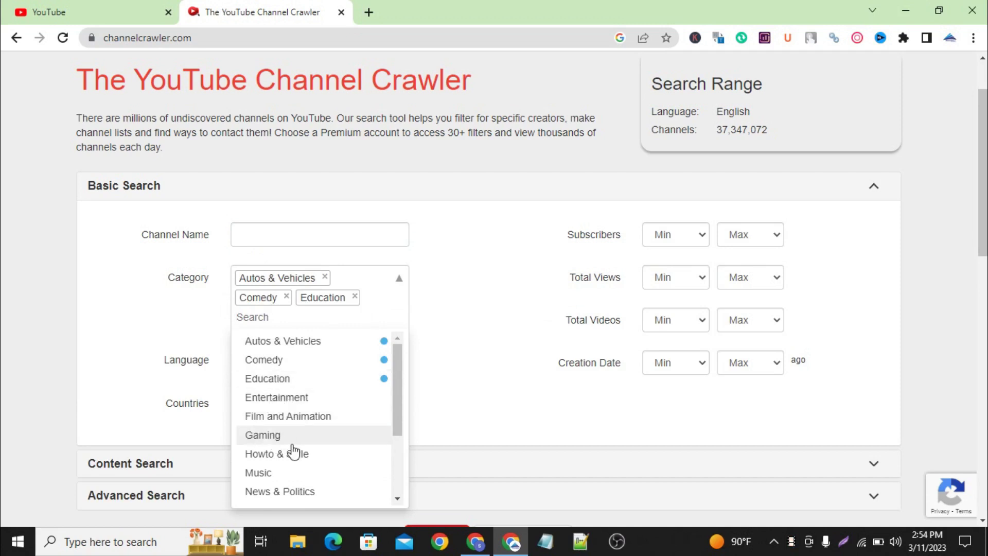
click(259, 474)
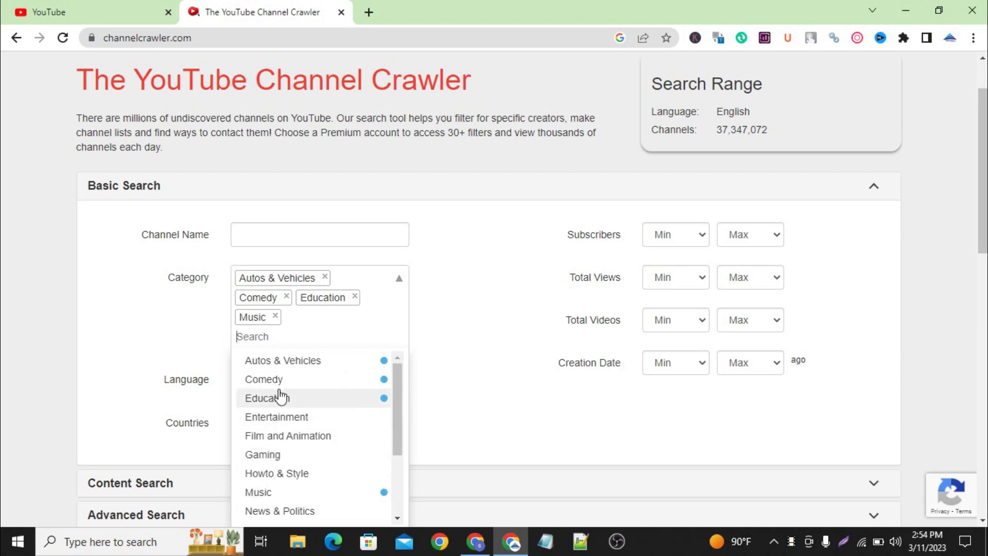
click(433, 297)
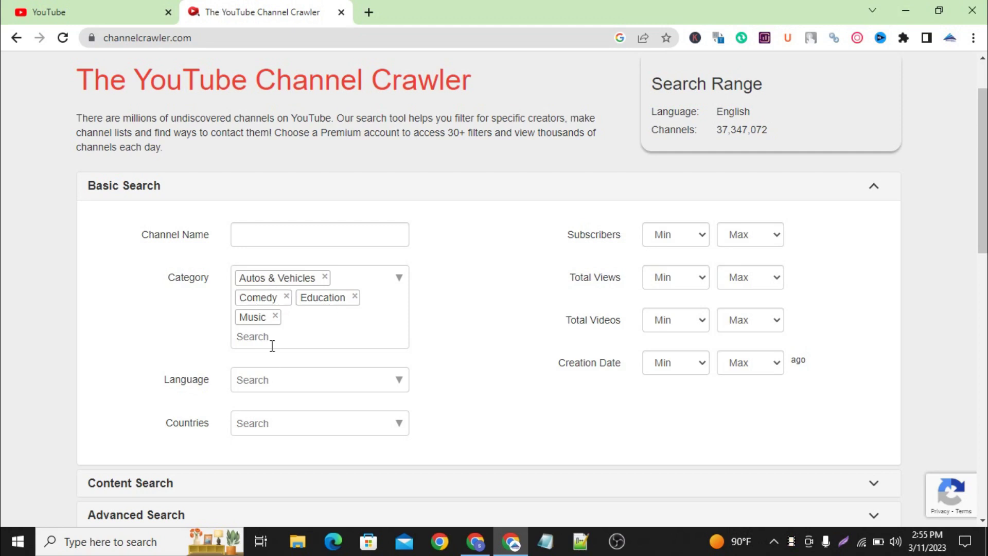
Set the channel language filter in the basic search to English
click(277, 385)
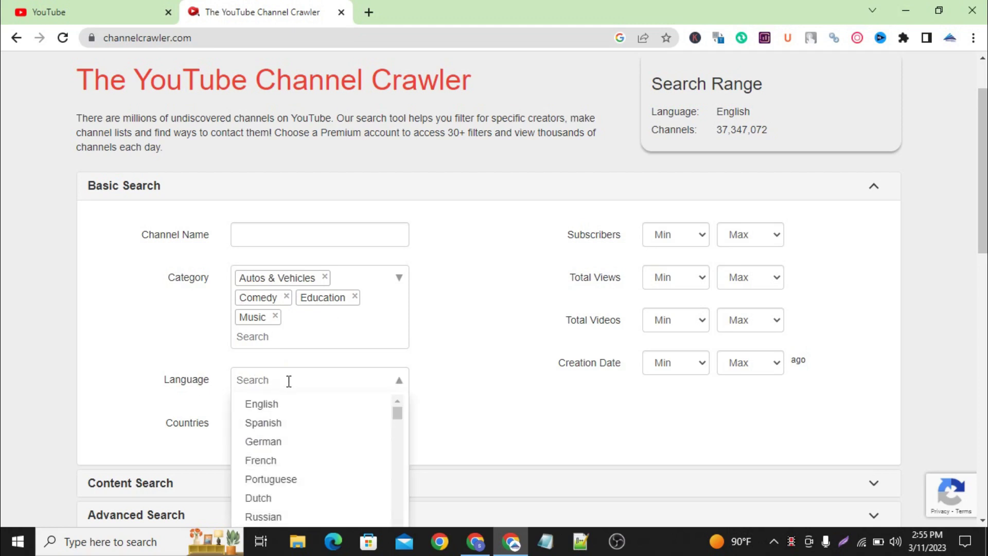
click(271, 407)
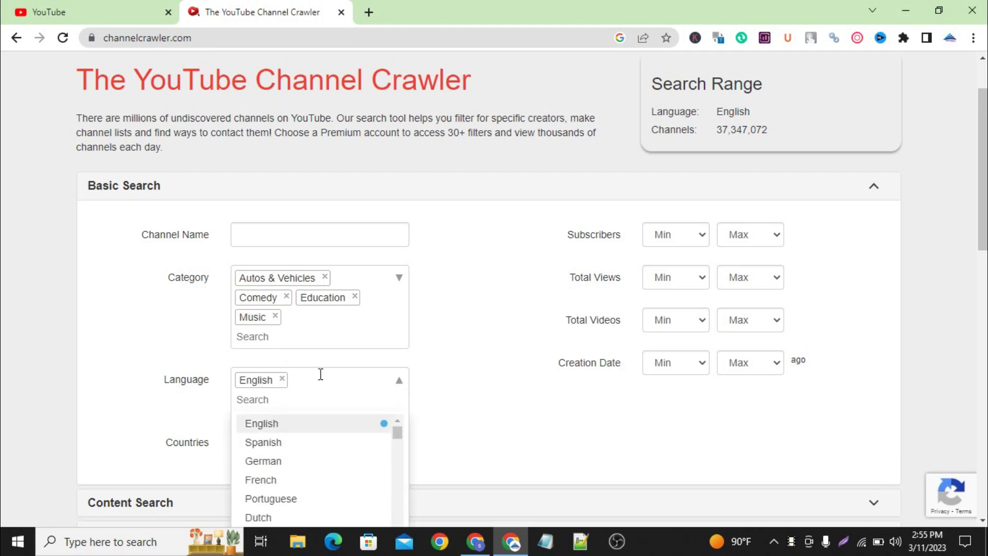
click(437, 387)
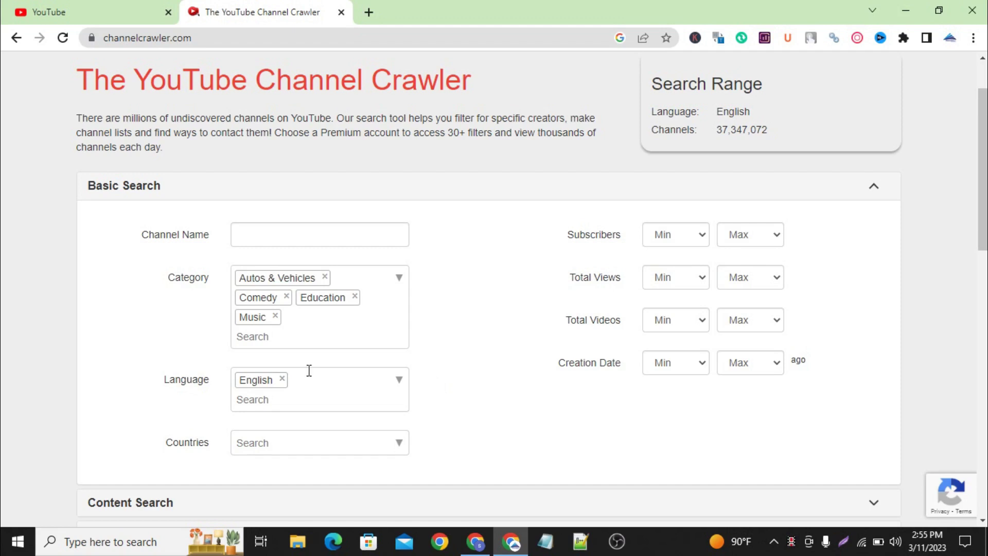
Add United States, United Kingdom, Canada and Australia to the countries filter
click(280, 438)
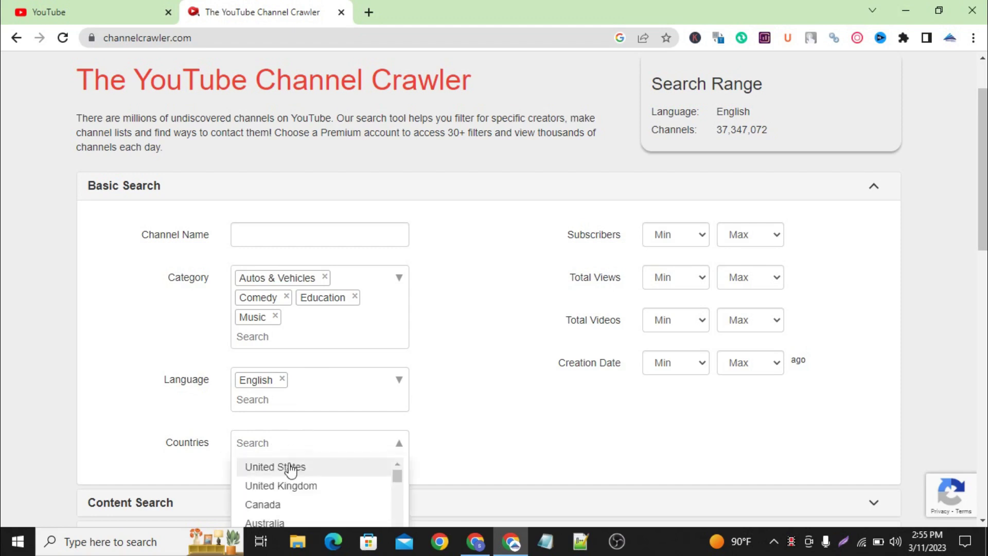
scroll(387, 353, down, 1)
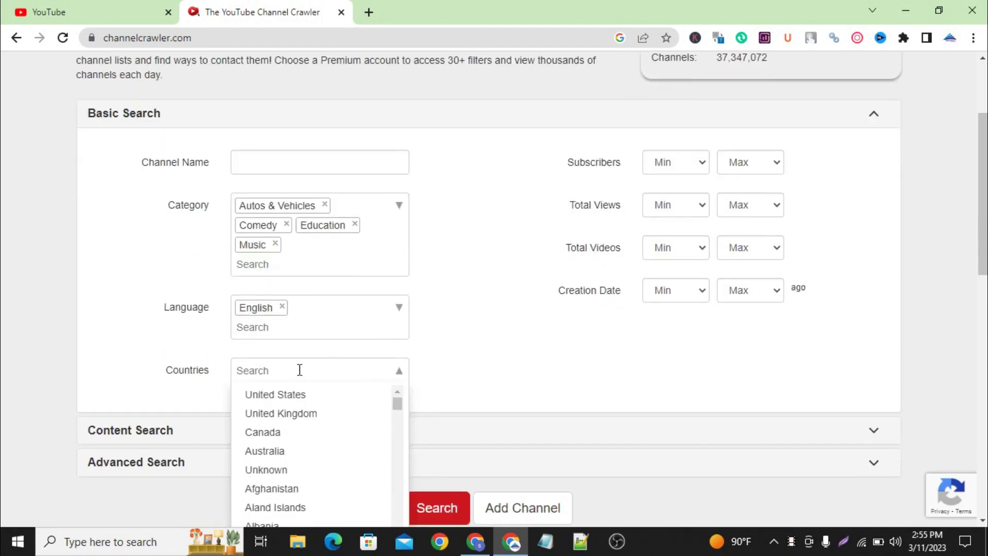
click(291, 400)
click(292, 437)
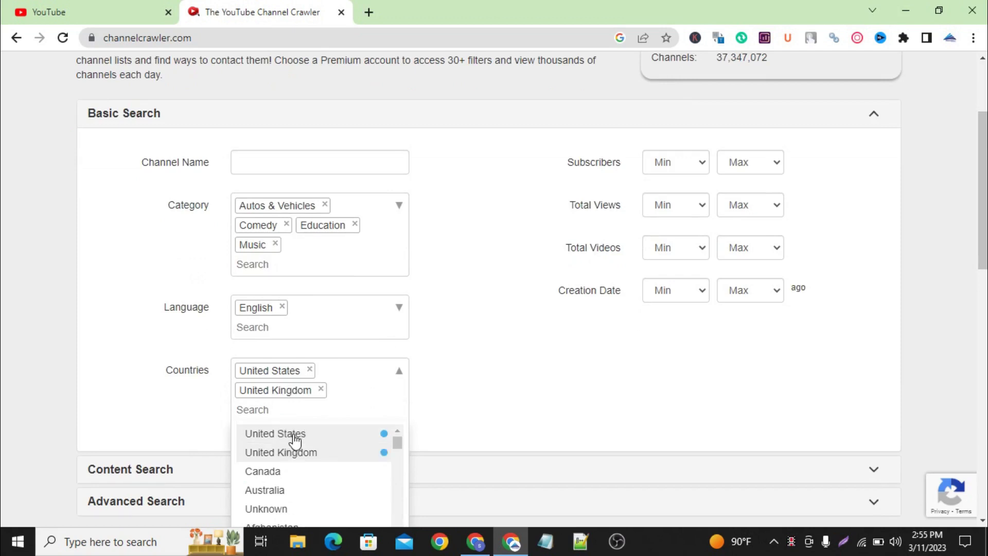
click(269, 472)
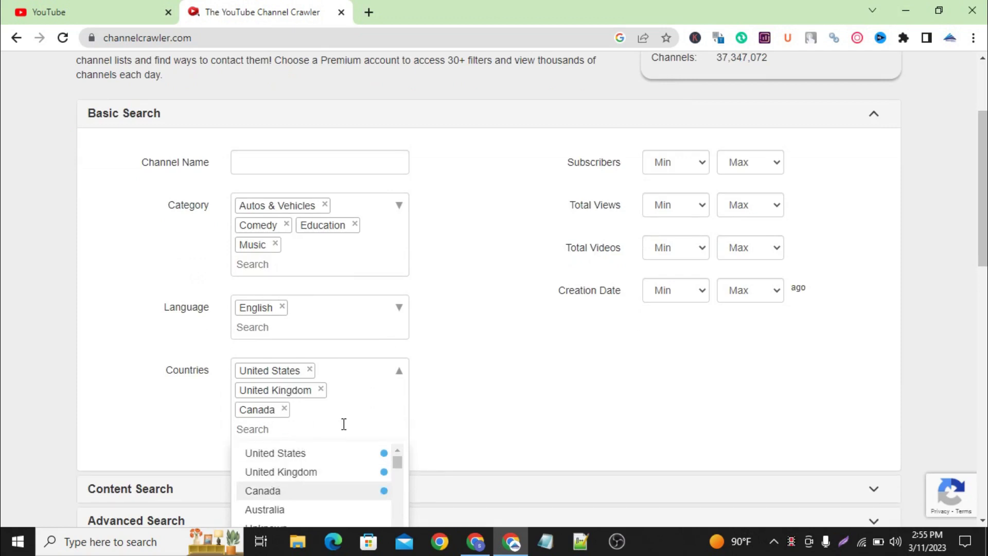
click(271, 510)
scroll(322, 373, down, 2)
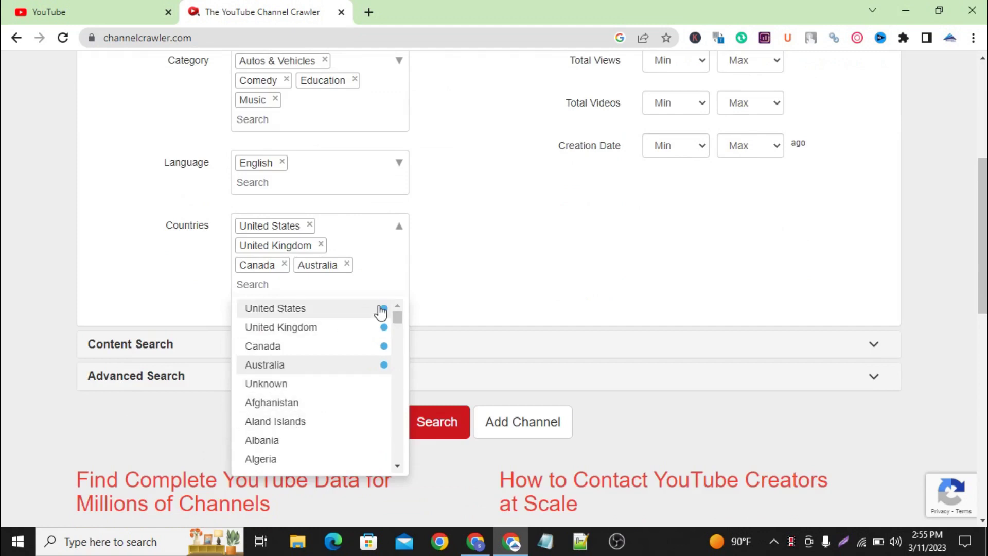
click(485, 280)
Limit the subscribers filter to a maximum of 2,000, leaving the minimum unset
scroll(427, 309, up, 1)
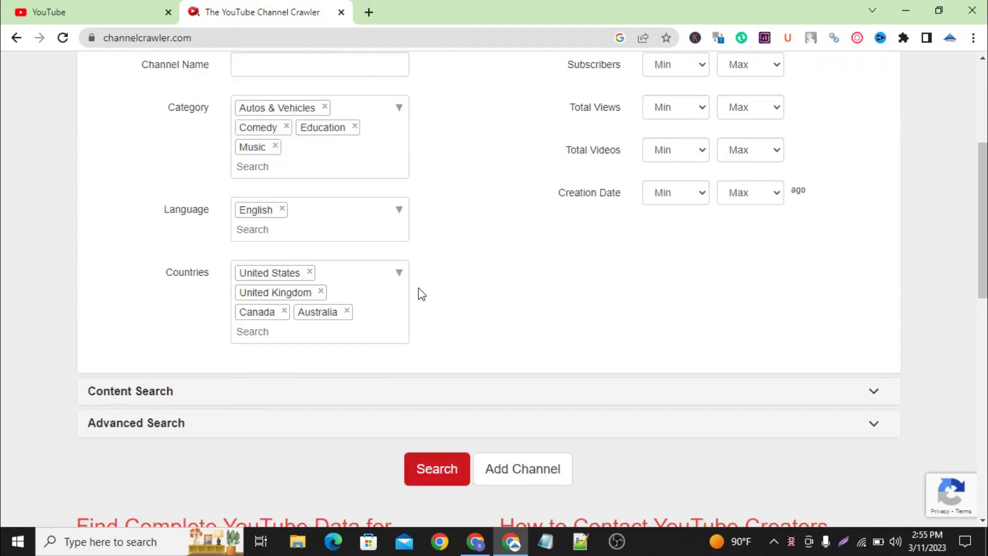
scroll(422, 294, up, 2)
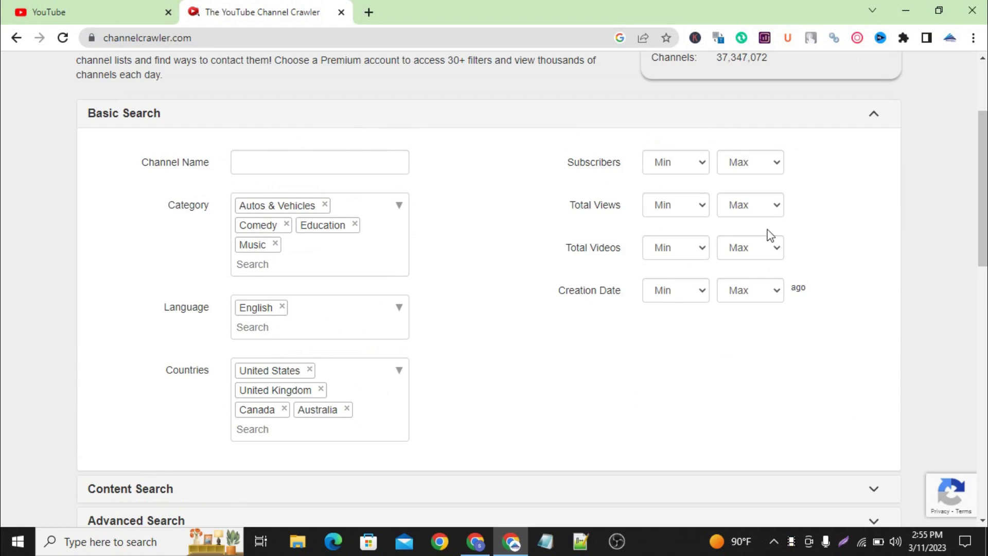
click(674, 165)
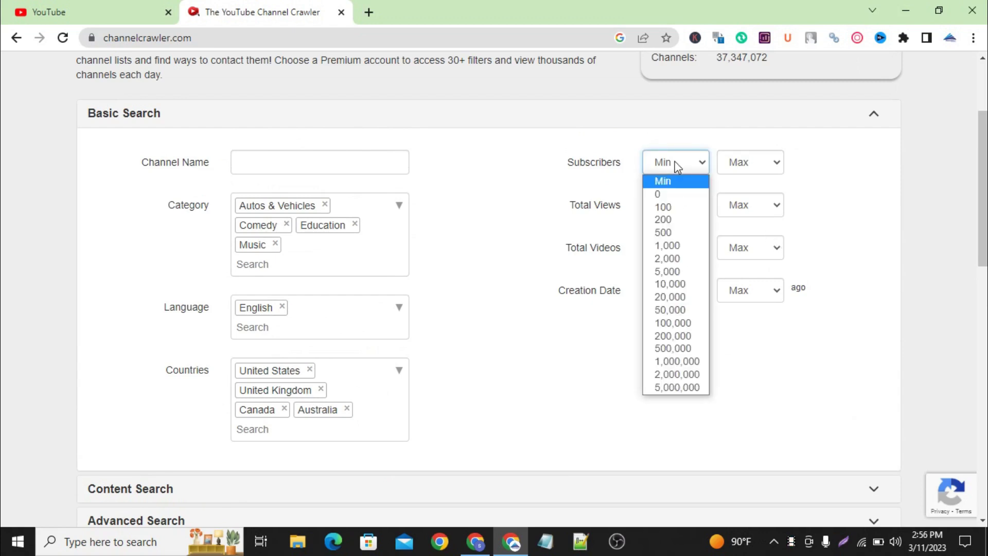
click(737, 161)
click(749, 163)
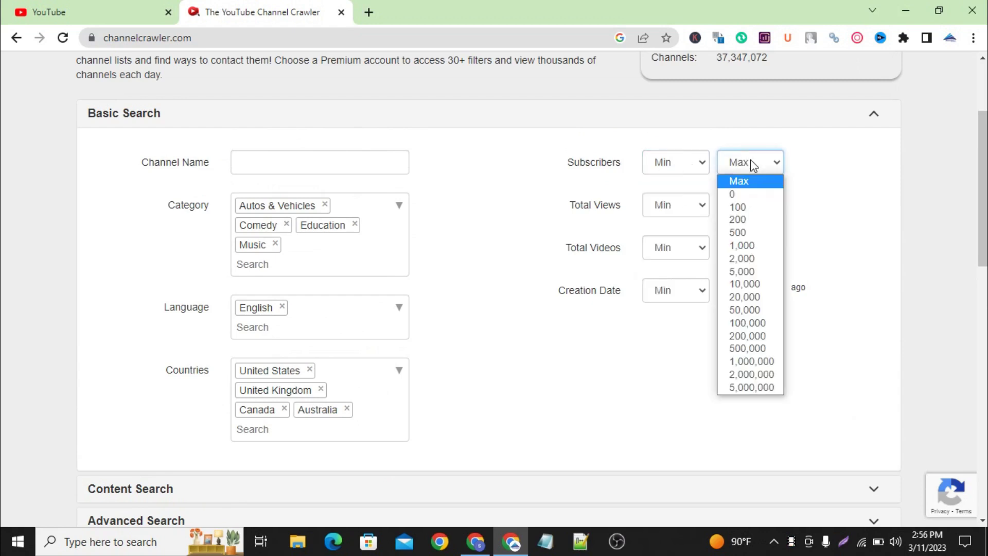
click(748, 248)
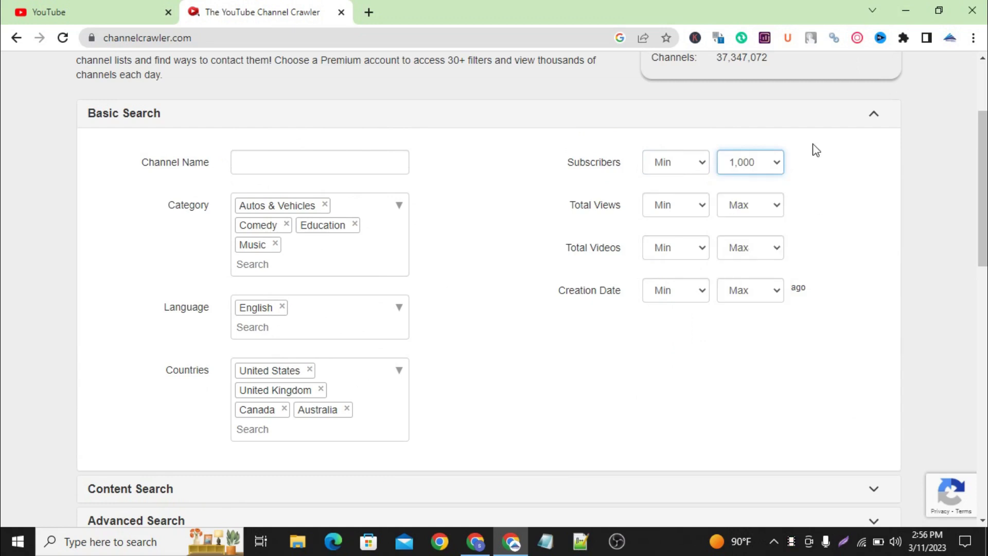
click(769, 166)
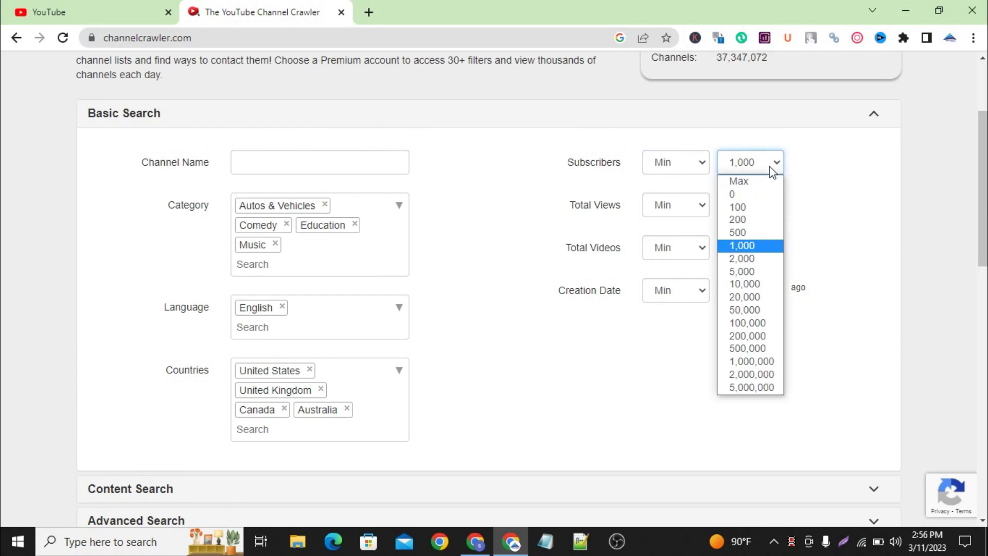
click(743, 257)
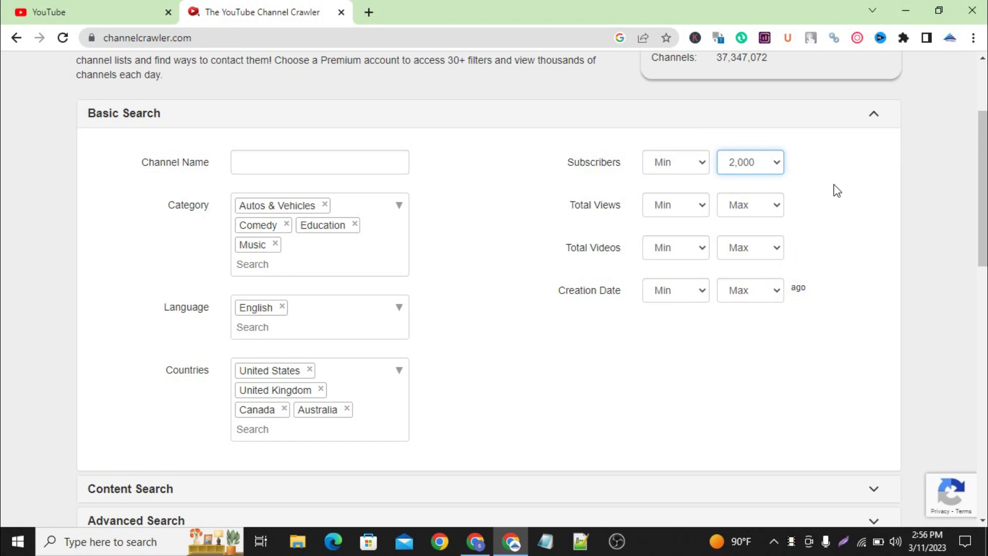
Set the maximum total views to 100,000 and the maximum total videos to 100
click(756, 210)
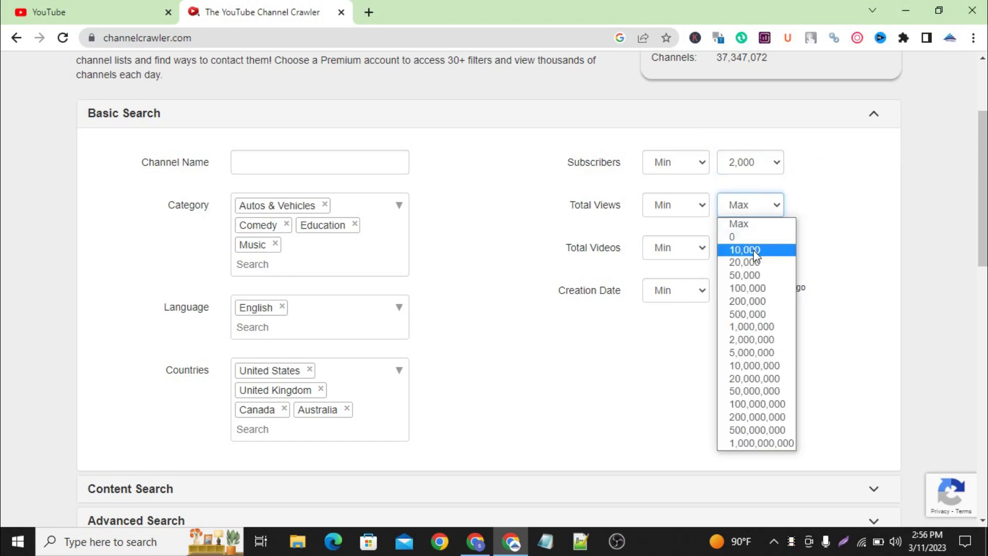
click(754, 277)
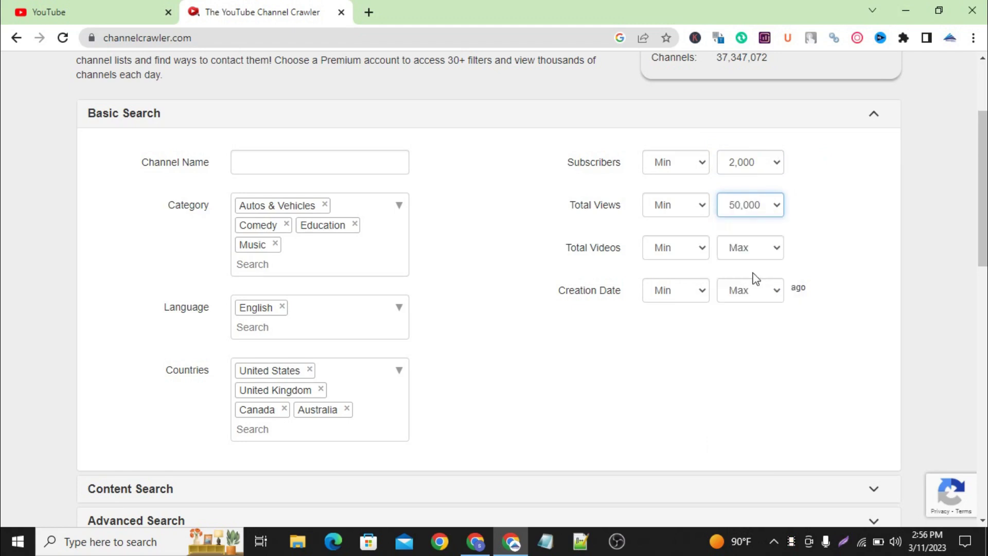
click(757, 211)
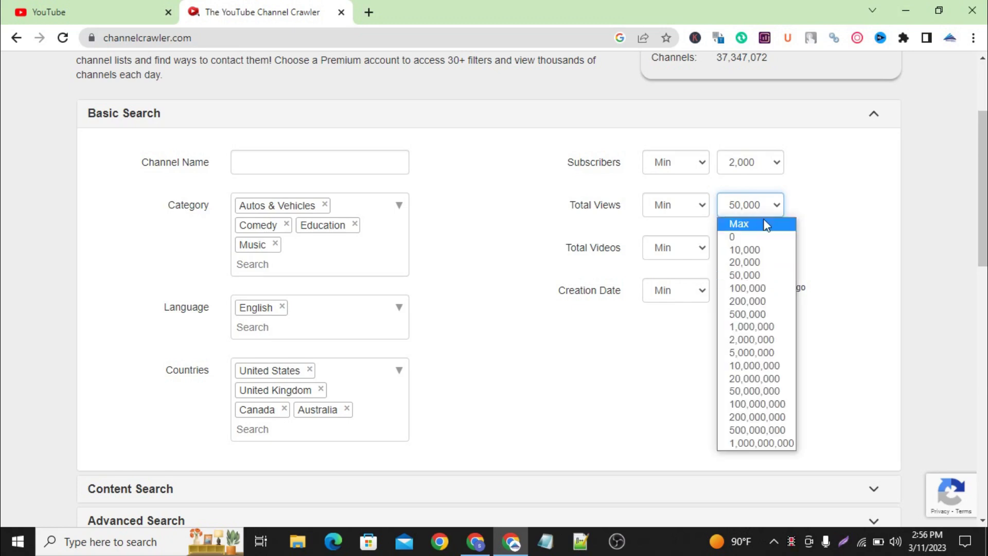
click(752, 288)
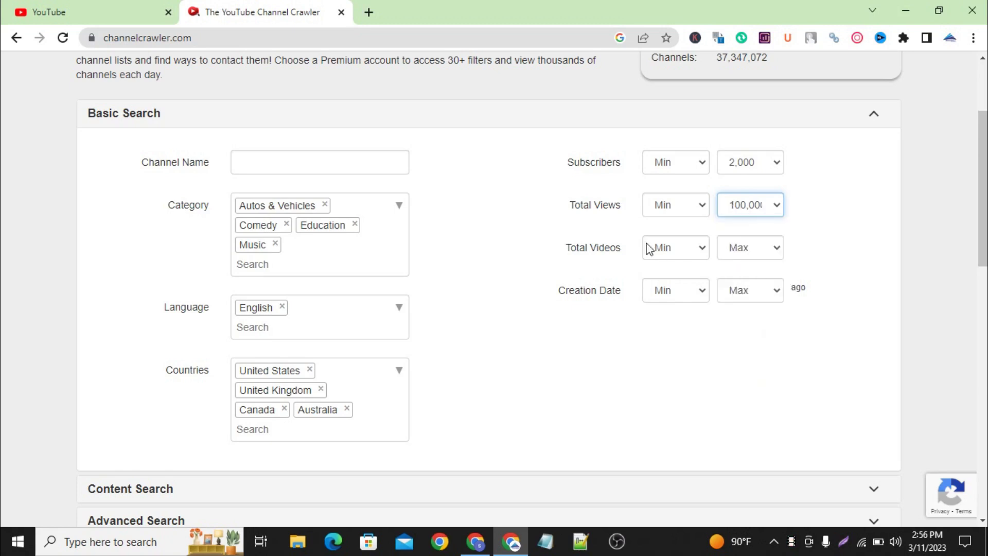
click(744, 252)
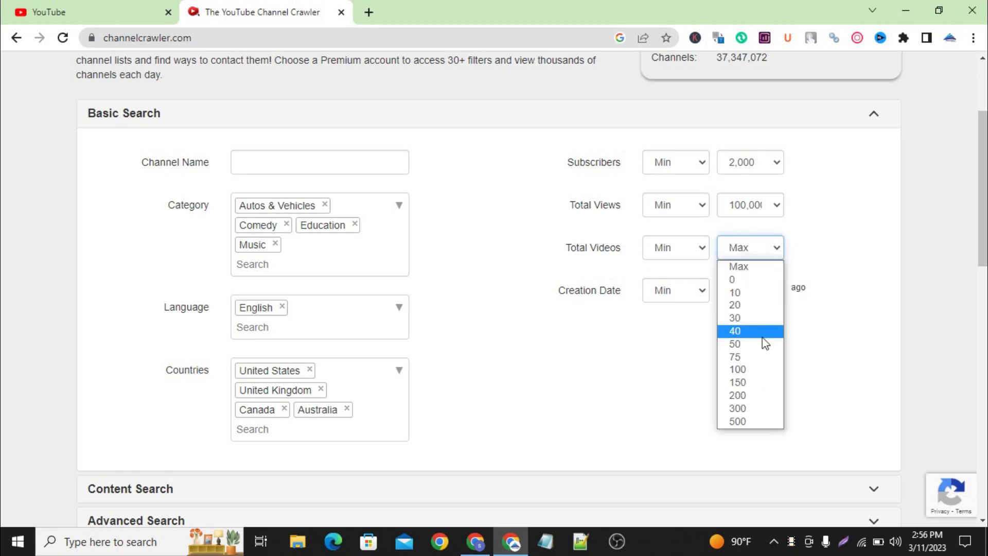
click(756, 370)
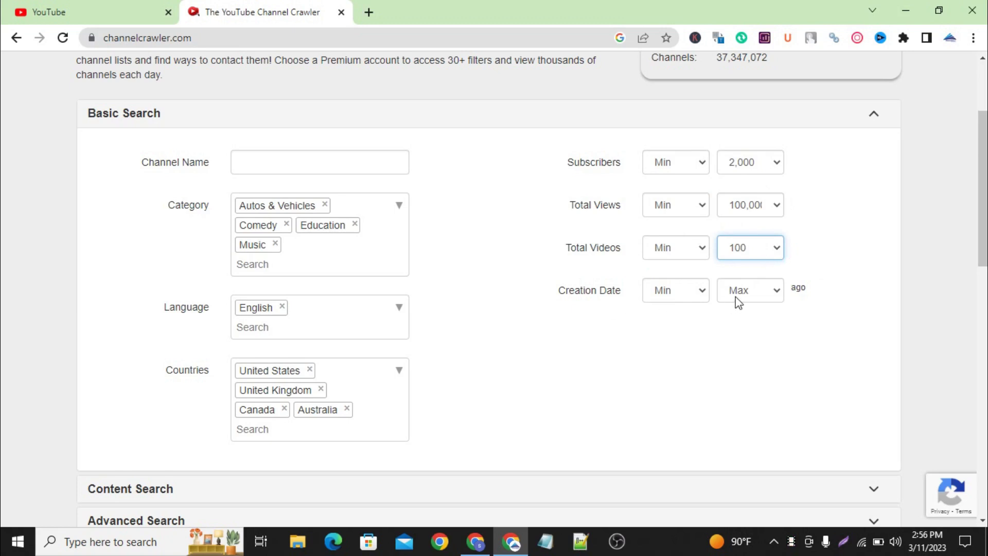
Limit the channel creation date filter to a maximum of 1 year ago
click(748, 290)
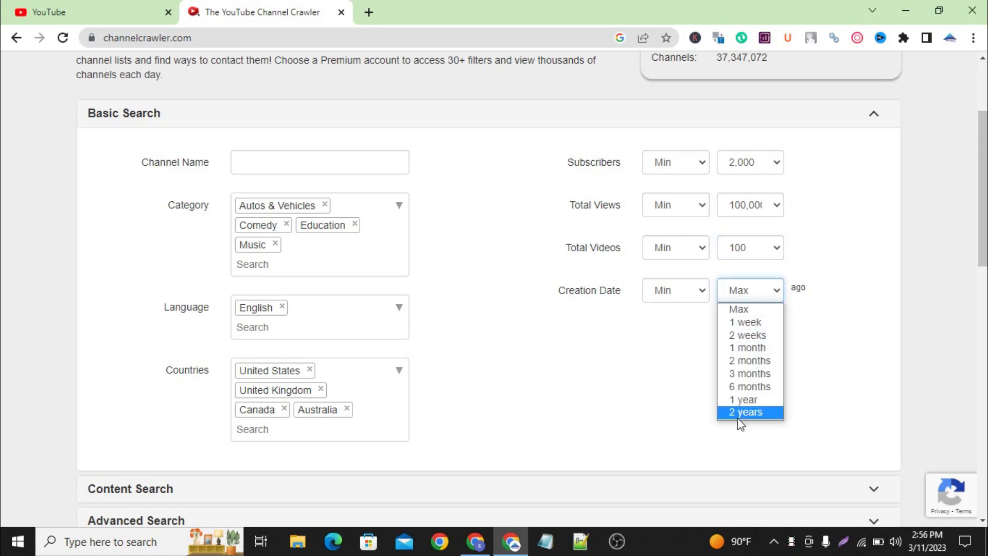
click(742, 400)
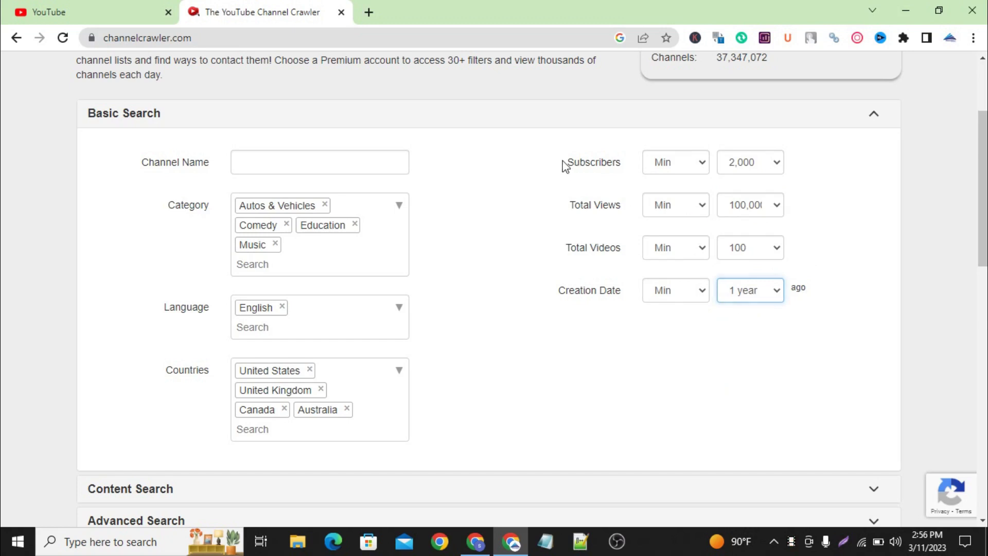
Review the subscribers, total views, total videos and creation date filters in the basic search
drag(564, 161, 617, 163)
click(815, 171)
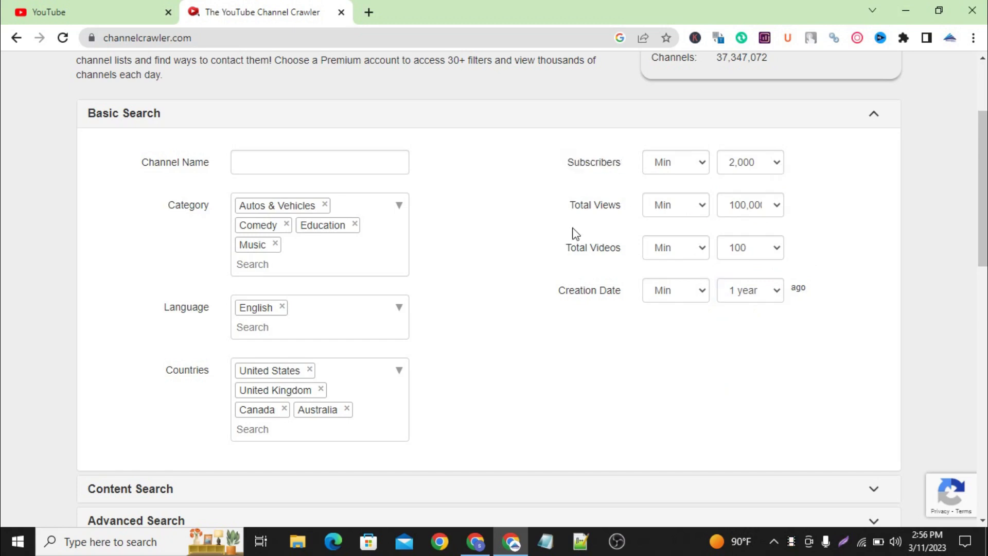
drag(564, 205, 620, 211)
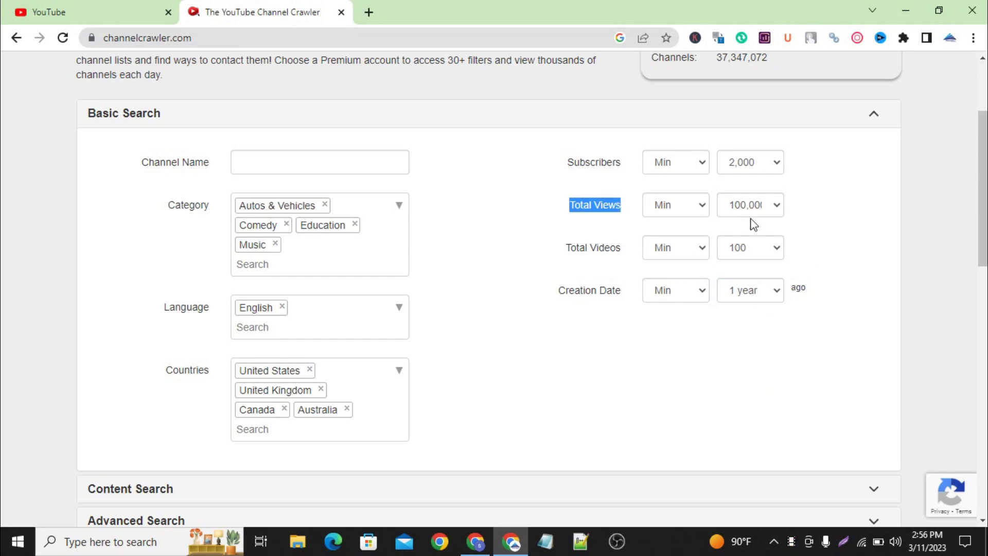
drag(560, 251, 642, 253)
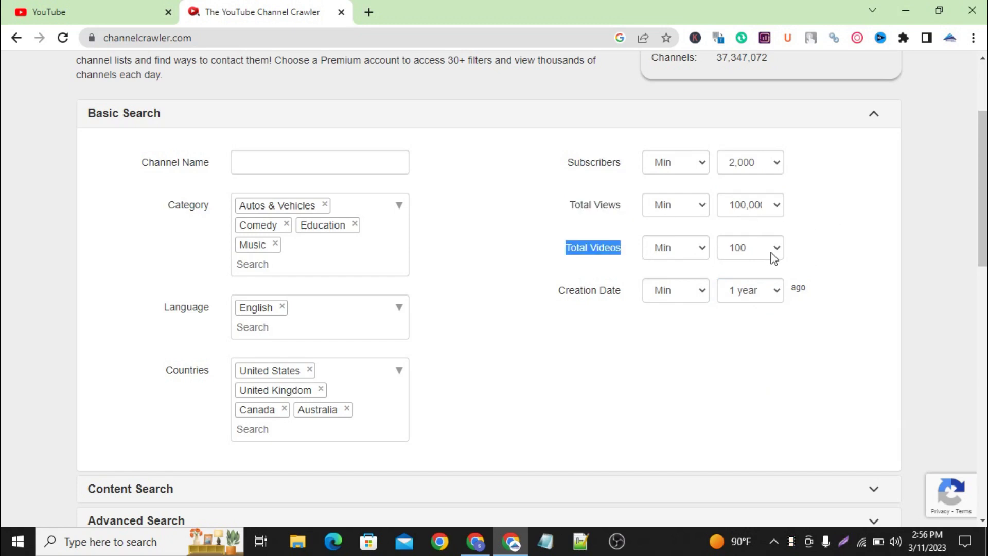
click(551, 294)
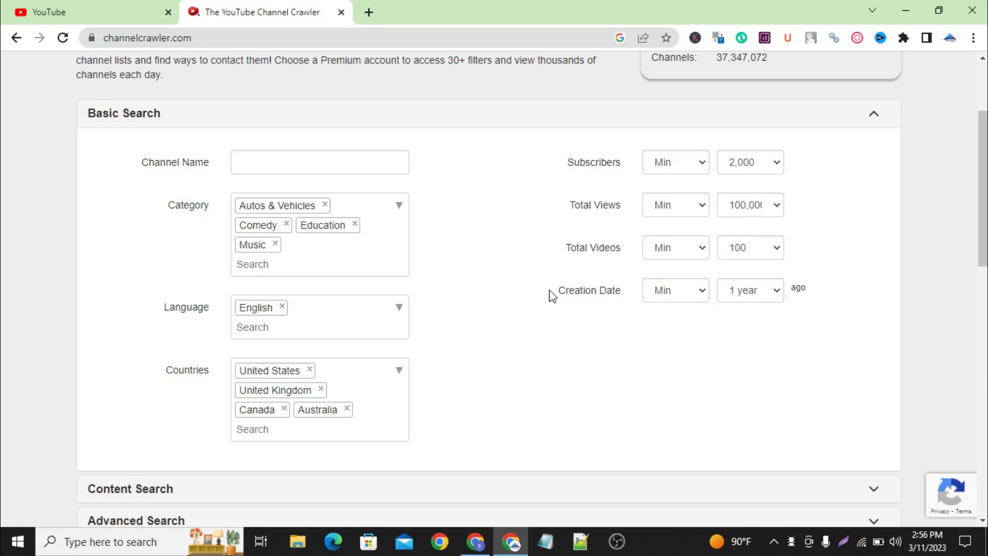
drag(551, 295, 626, 295)
click(735, 347)
scroll(668, 326, down, 3)
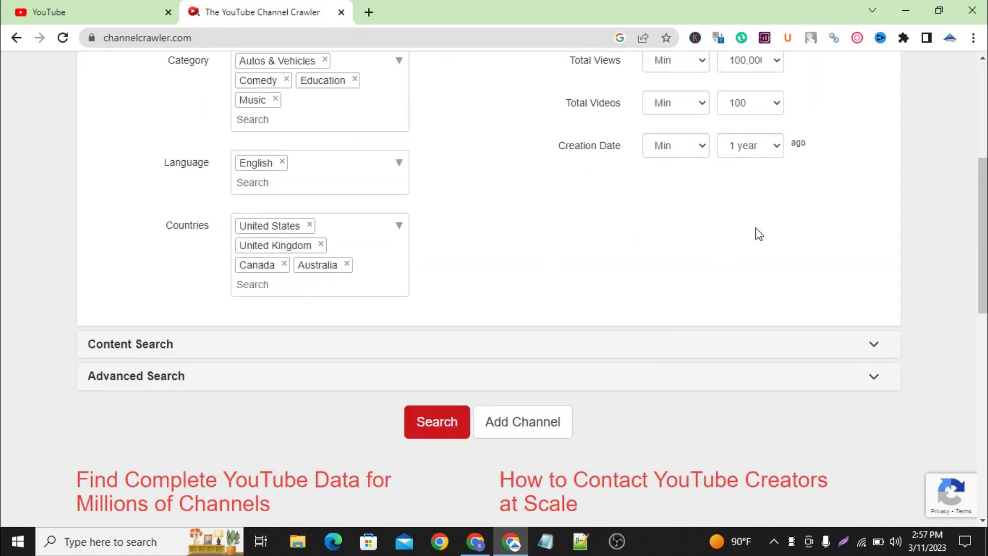
scroll(355, 232, up, 1)
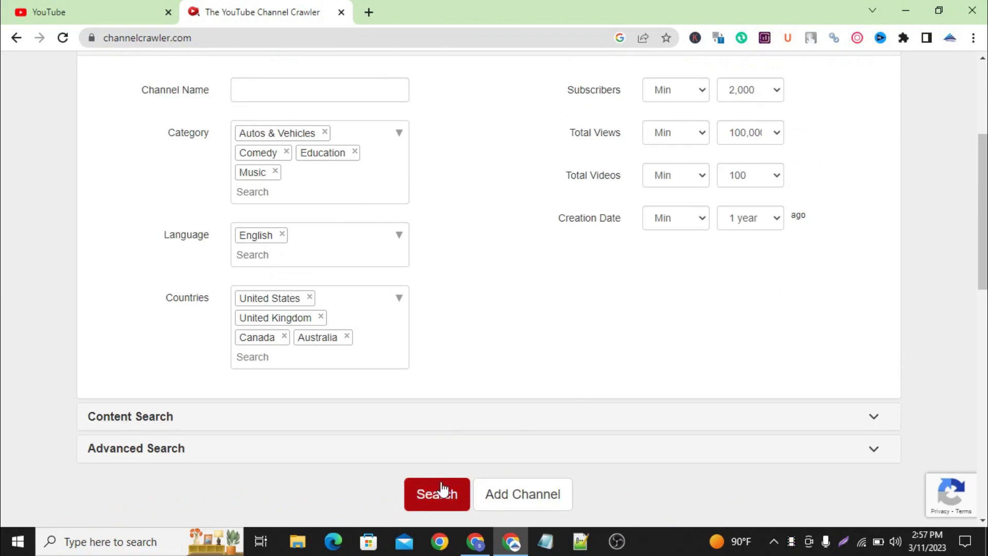
scroll(441, 489, down, 2)
key(Print)
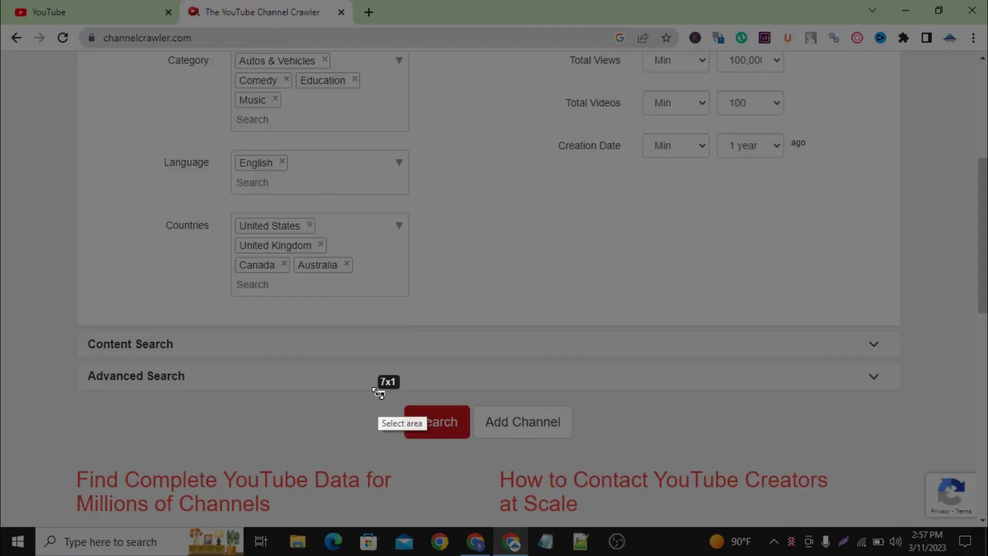
drag(376, 391, 583, 461)
click(573, 470)
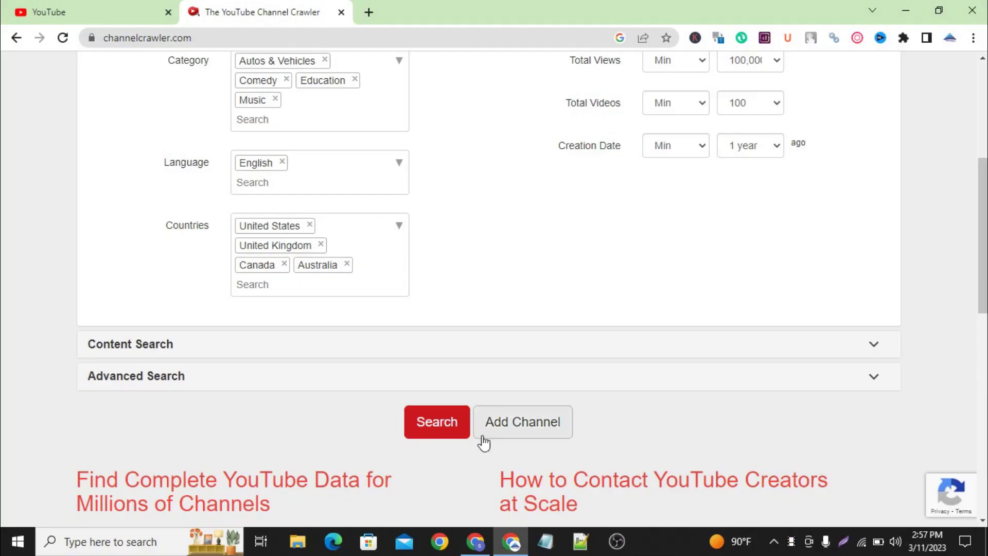
Run the channel search with the chosen filters and look through the resulting channel list
click(452, 432)
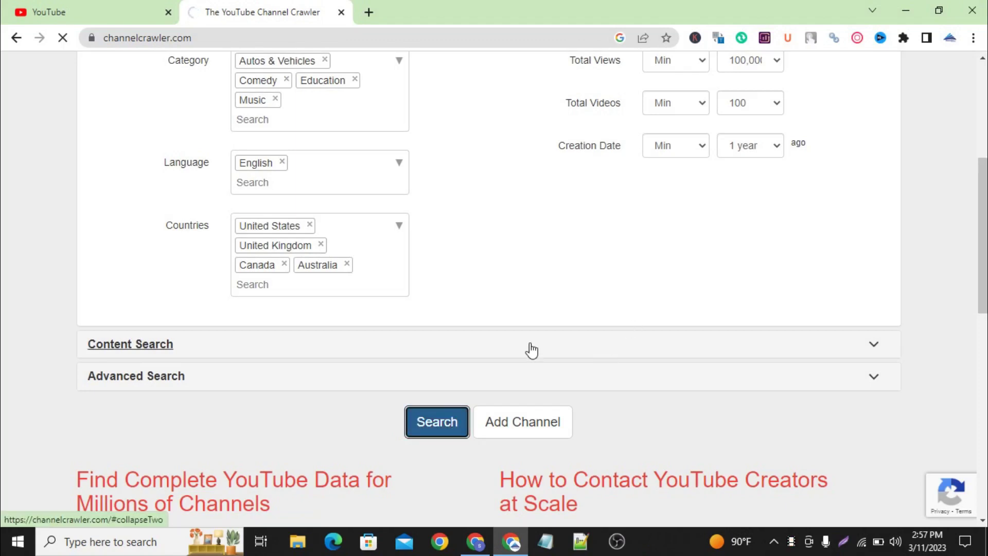
scroll(530, 348, up, 1)
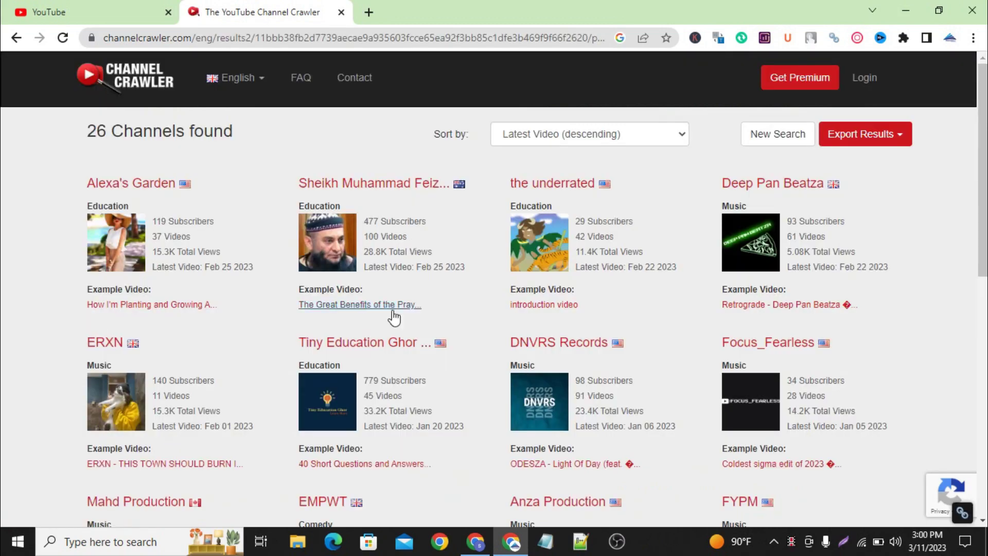
scroll(363, 331, down, 4)
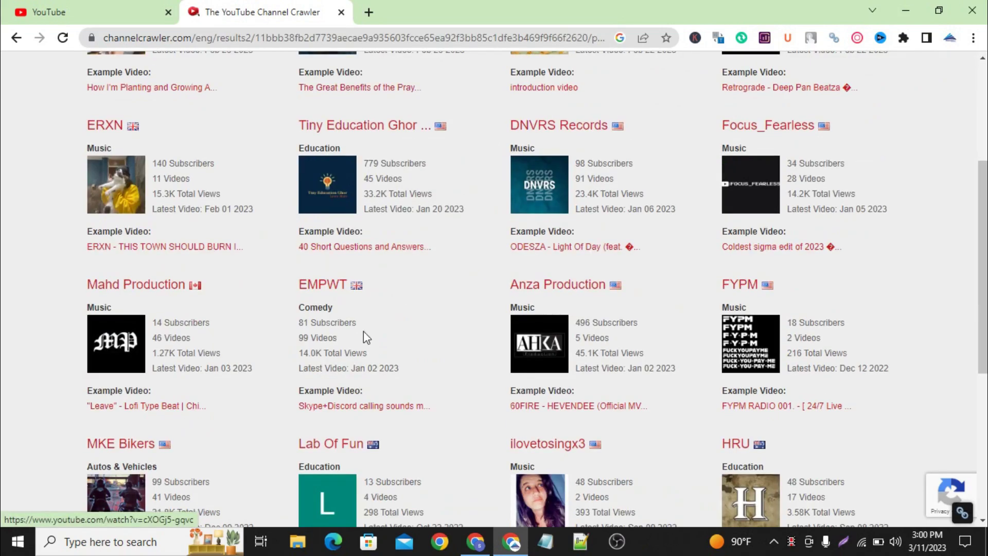
scroll(355, 345, up, 4)
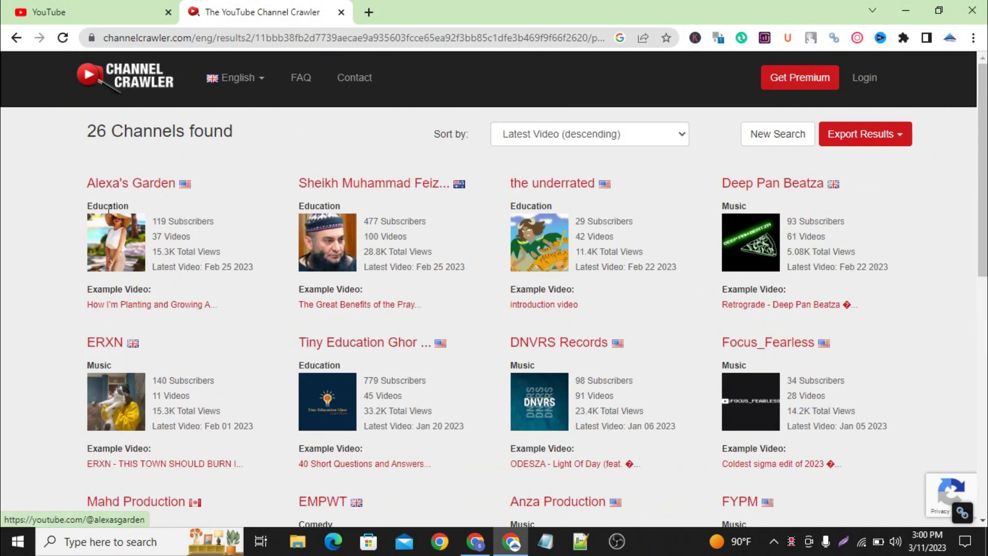
Check the video count, total views, latest video date and subscribers of Alexa's Garden, and open its channel in a new tab
drag(216, 222, 170, 237)
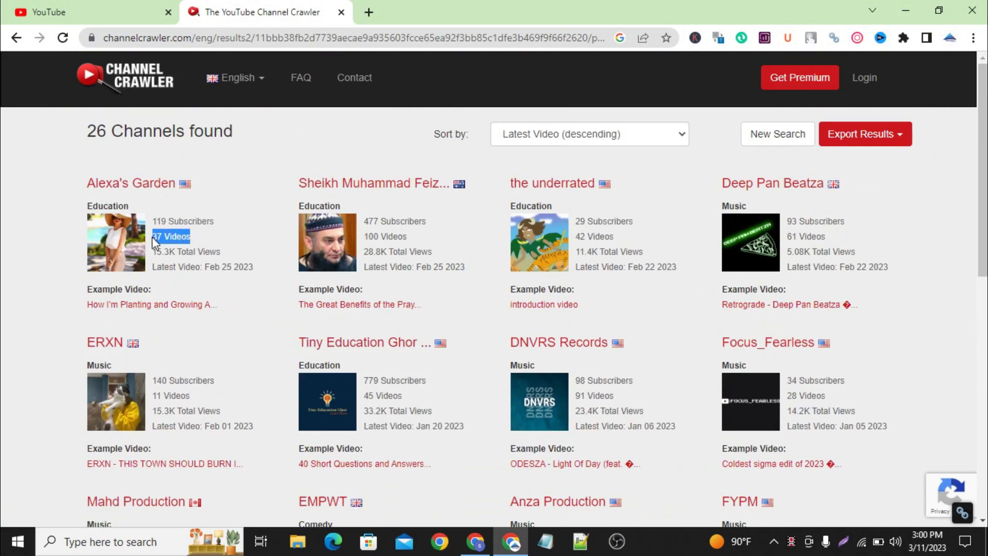
drag(226, 251, 152, 251)
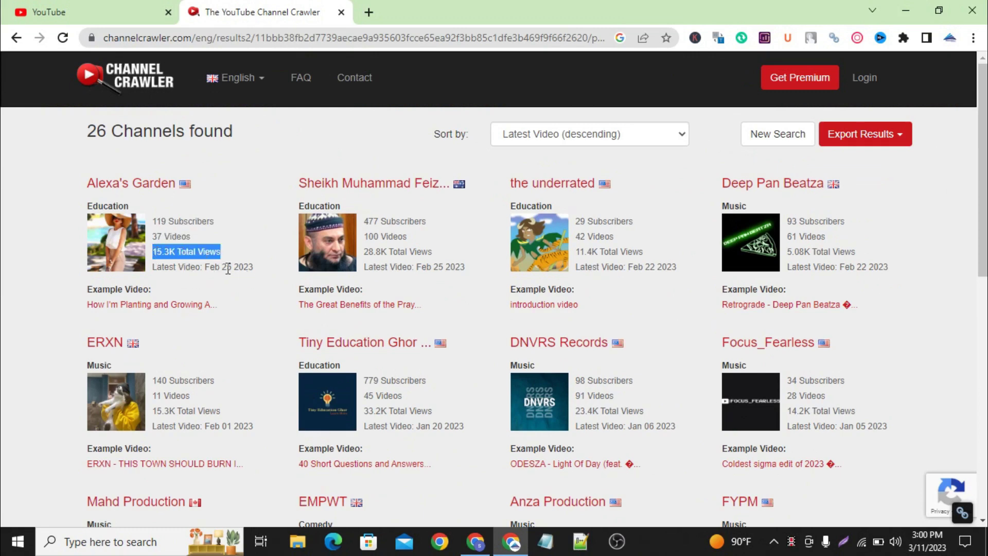
drag(253, 269, 207, 269)
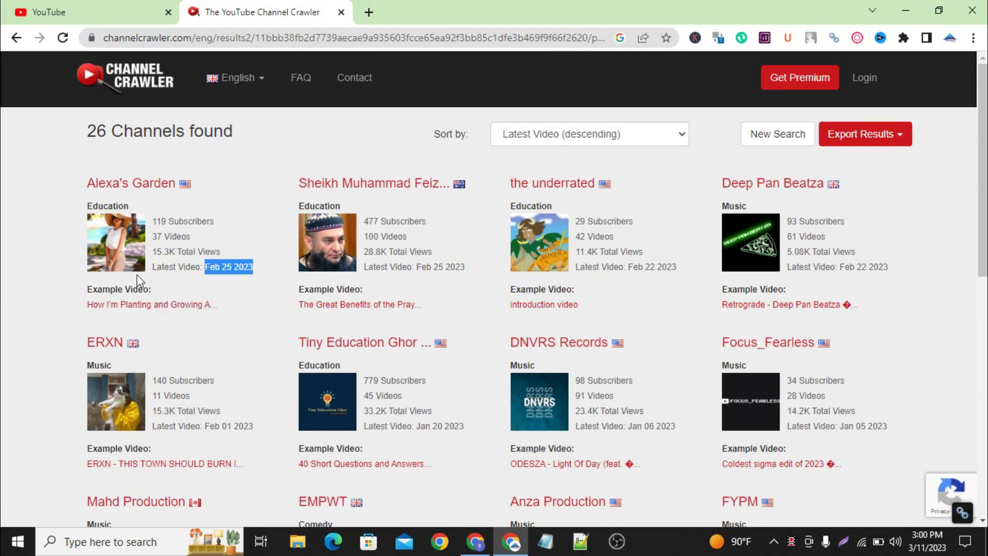
click(261, 281)
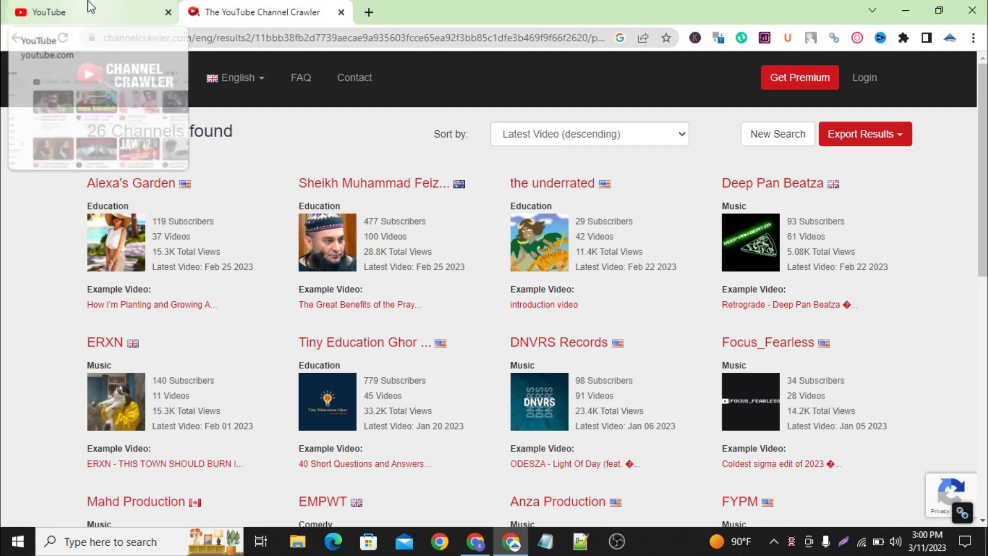
double_click(162, 221)
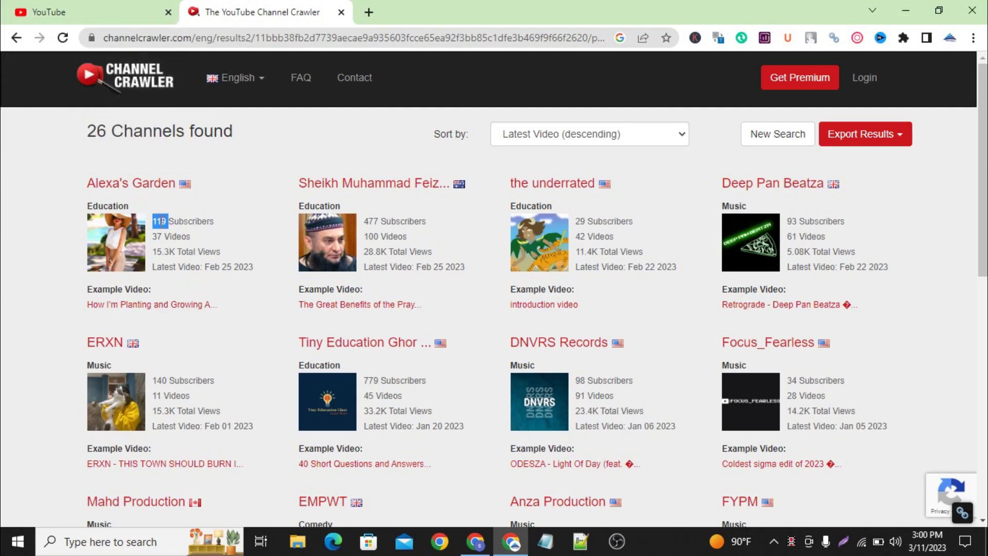
click(237, 227)
middle_click(113, 229)
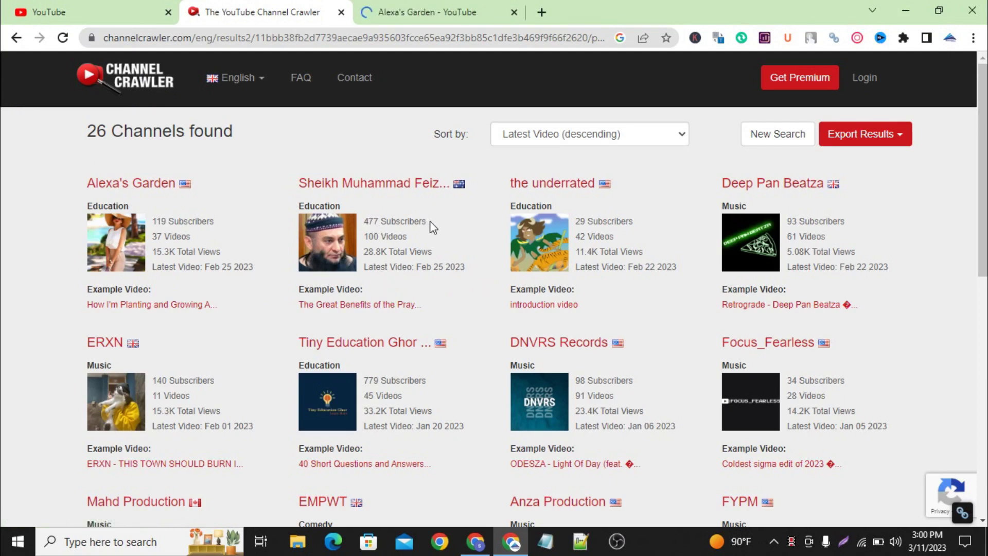
Check the second listed channel's video count, total views and latest video date, and open that channel in a new tab
drag(433, 224, 364, 236)
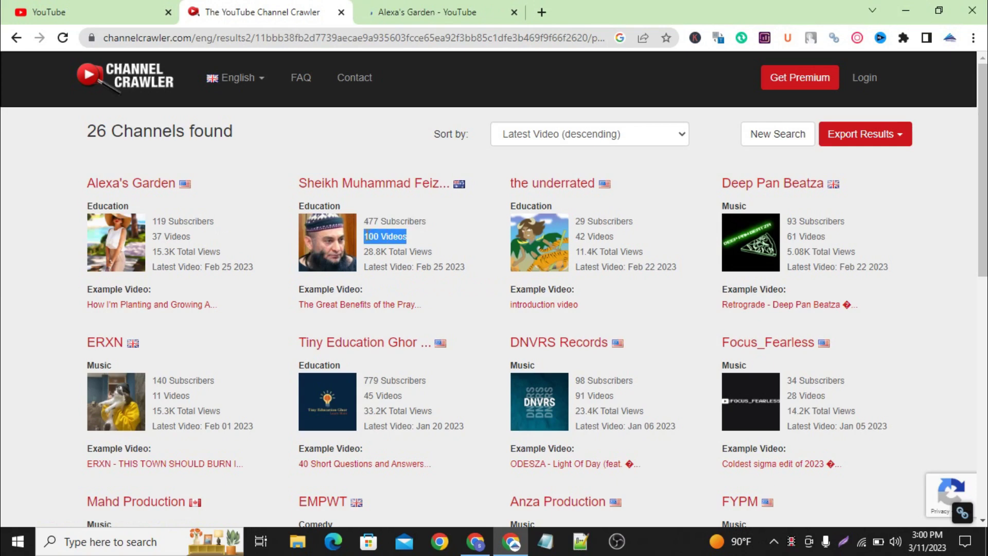
click(421, 236)
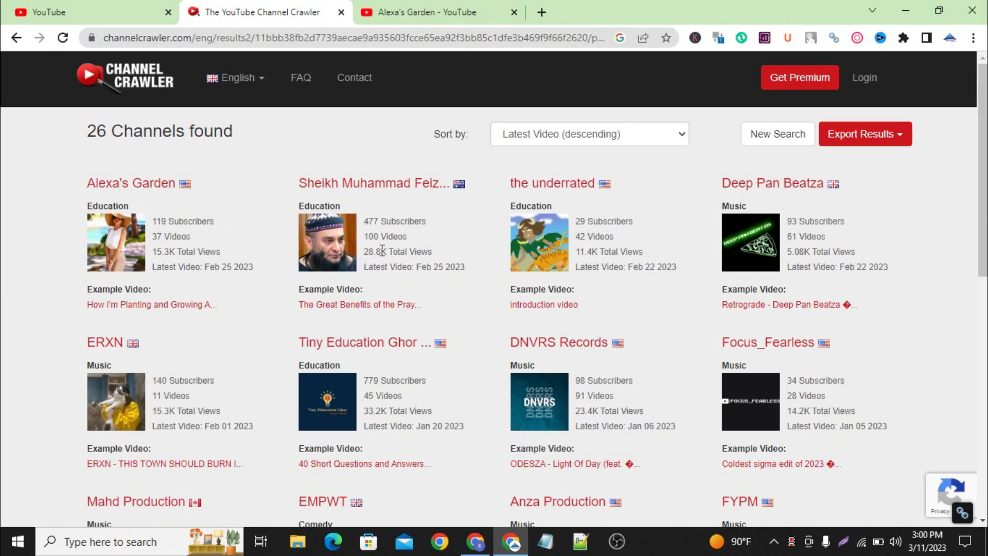
drag(444, 251, 363, 251)
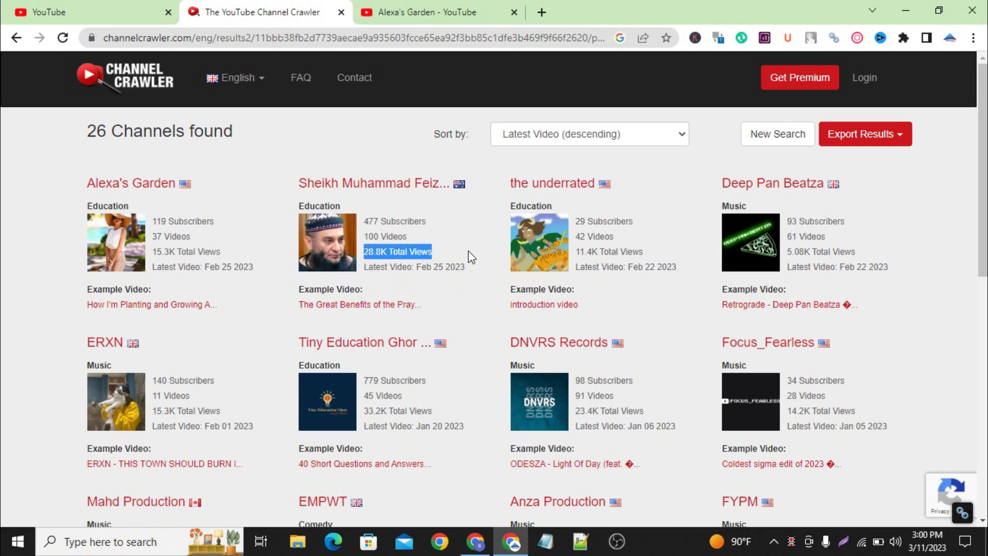
drag(433, 266, 467, 267)
click(469, 273)
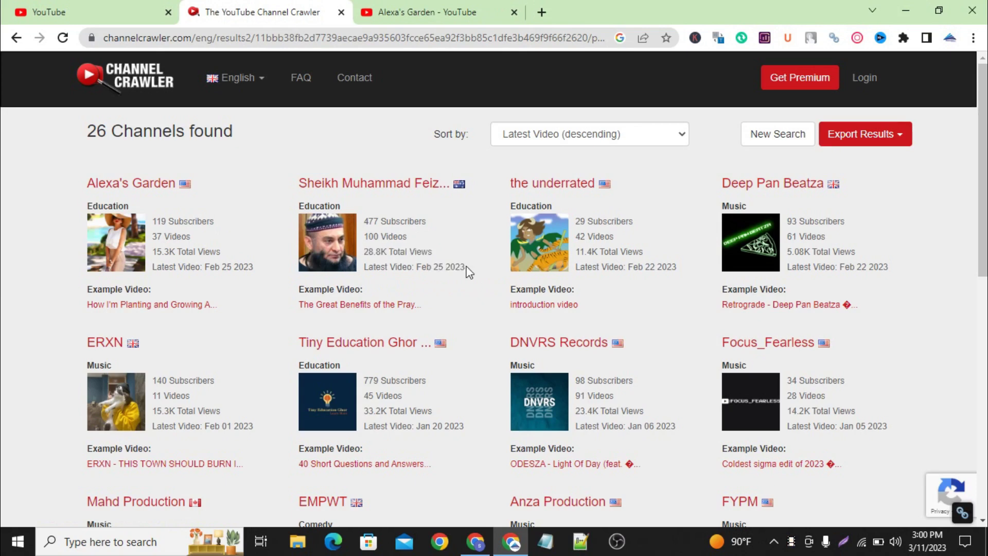
scroll(398, 288, down, 7)
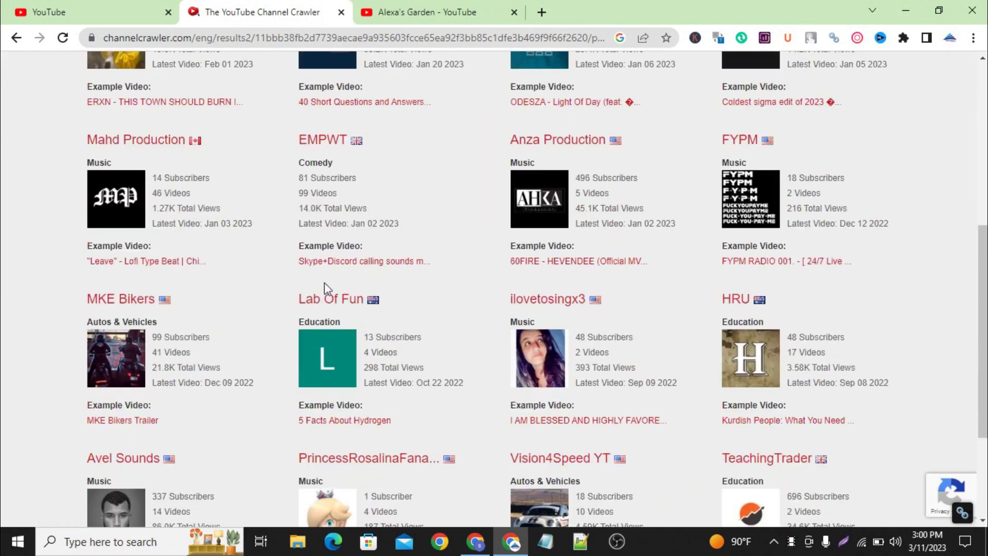
scroll(555, 300, down, 3)
scroll(274, 283, up, 10)
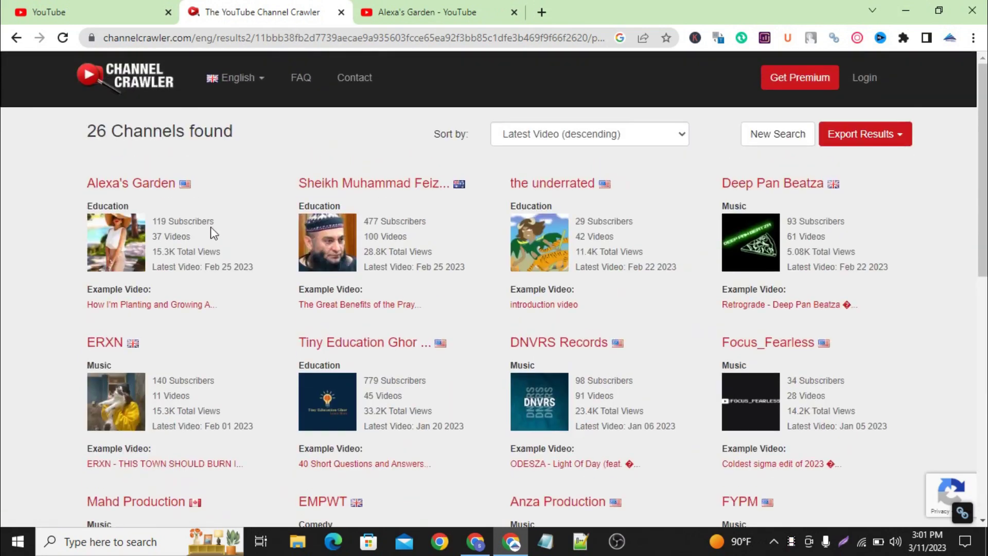
drag(88, 136, 233, 137)
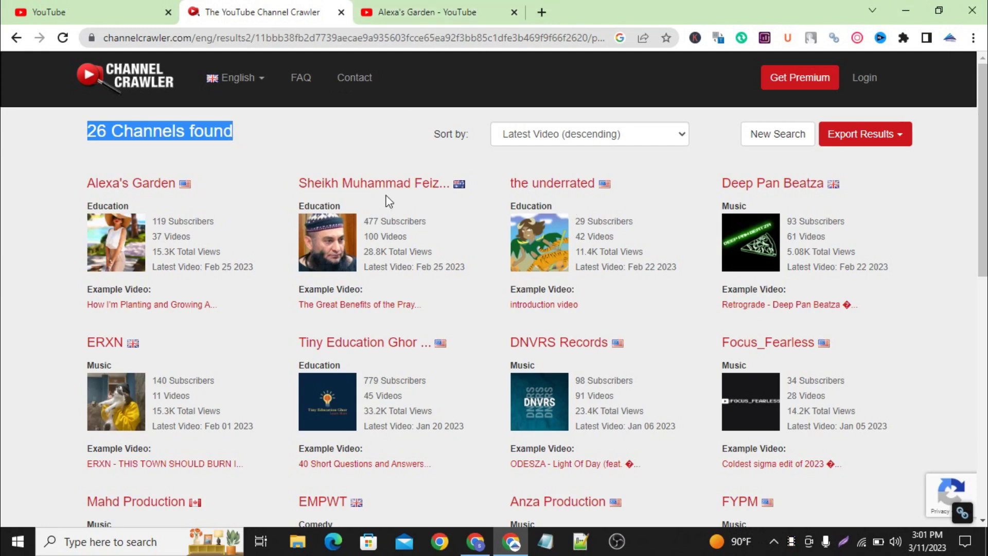
middle_click(319, 237)
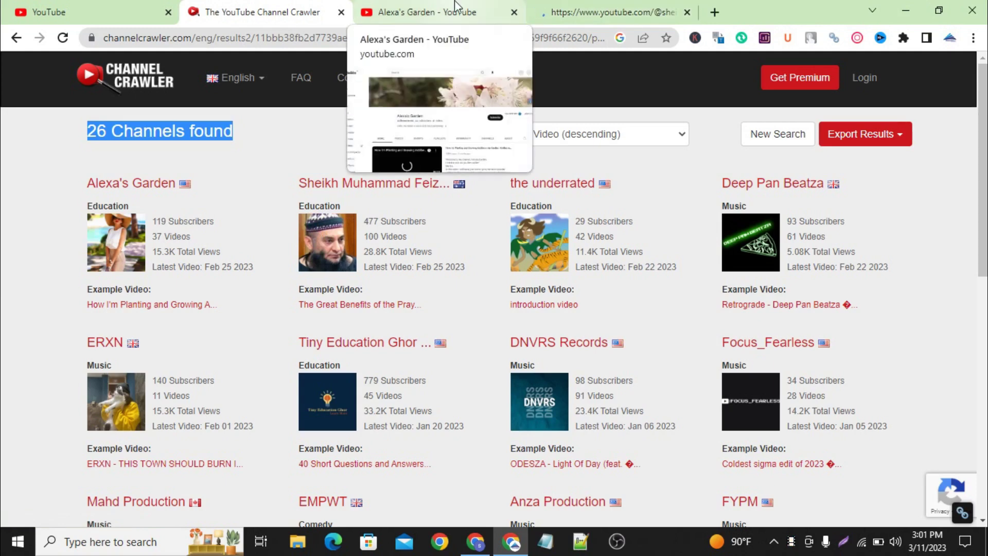
Look over the Alexa's Garden channel page and the second channel's page on YouTube
click(535, 9)
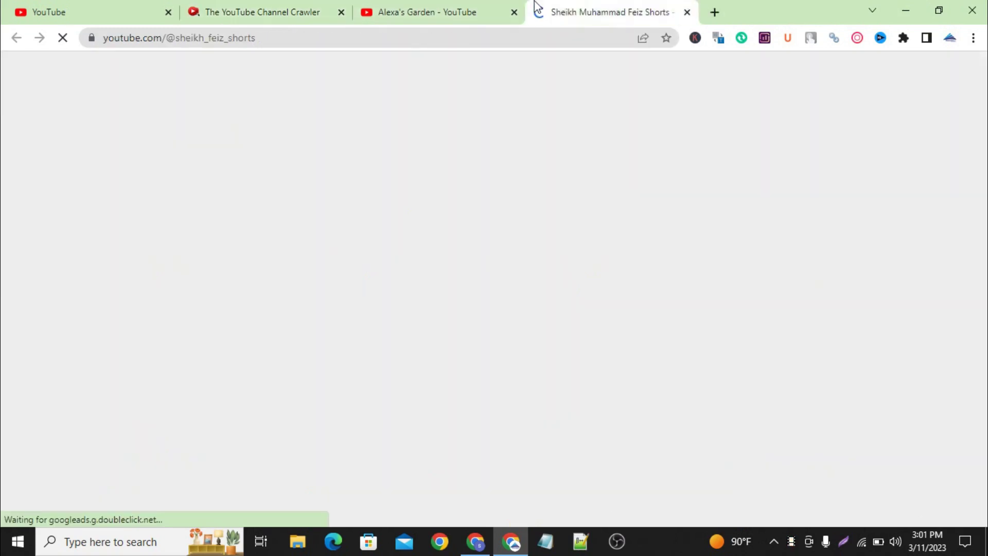
click(439, 8)
click(566, 10)
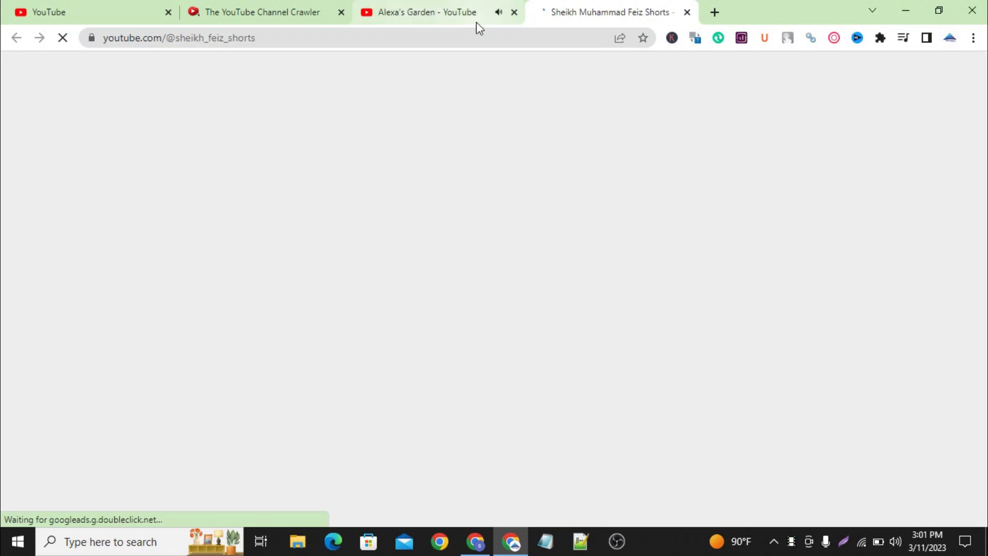
click(482, 10)
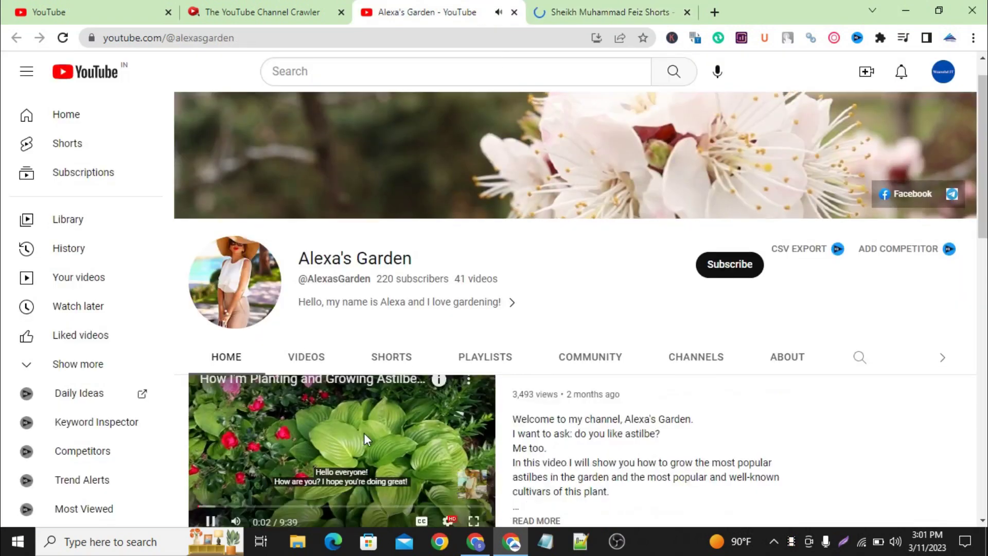
scroll(363, 433, down, 4)
scroll(508, 139, up, 4)
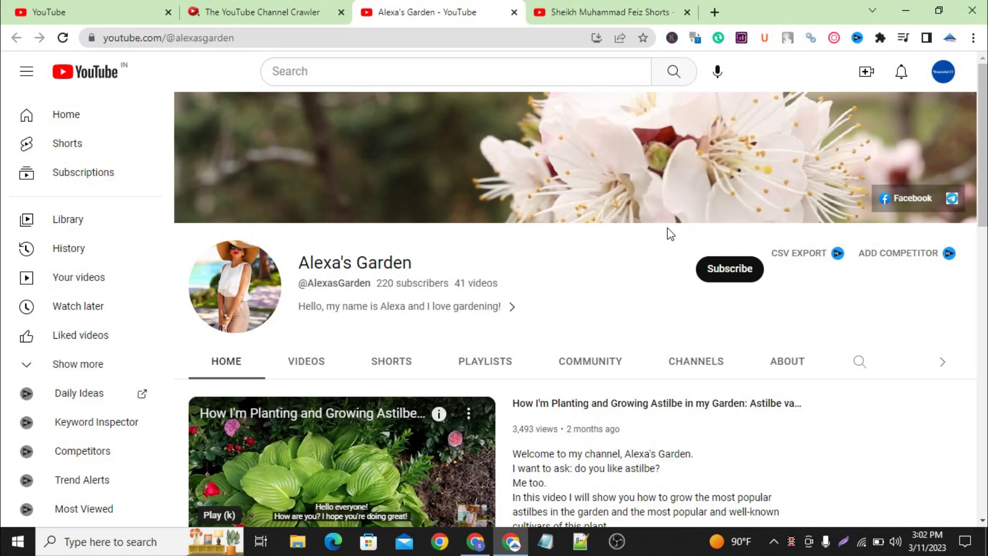
click(610, 4)
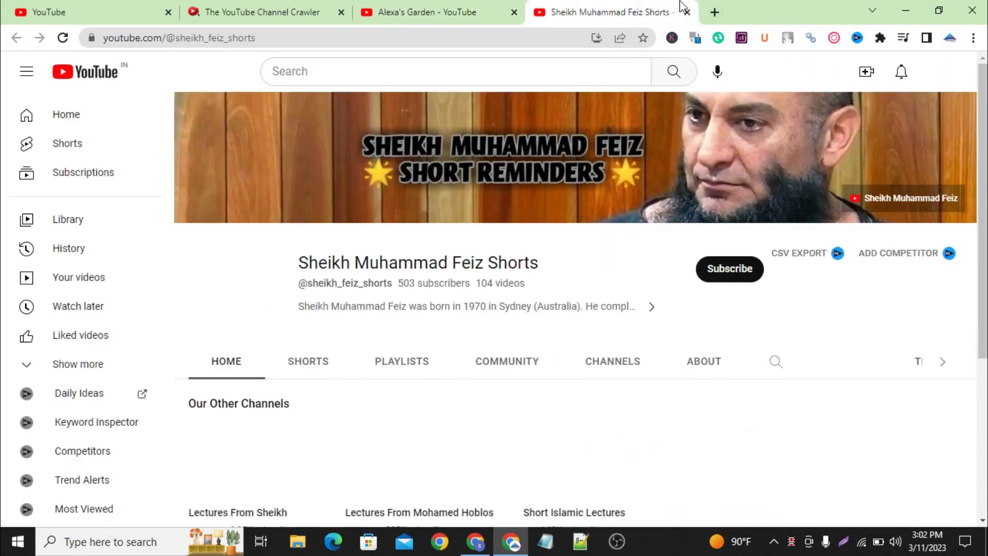
Open the browser's extension management page in a new tab
click(714, 13)
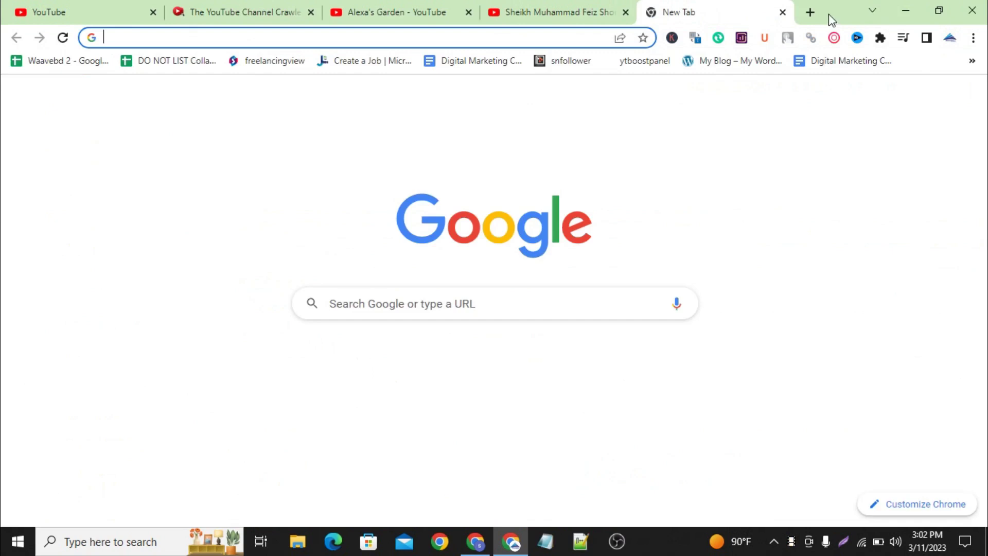
click(880, 39)
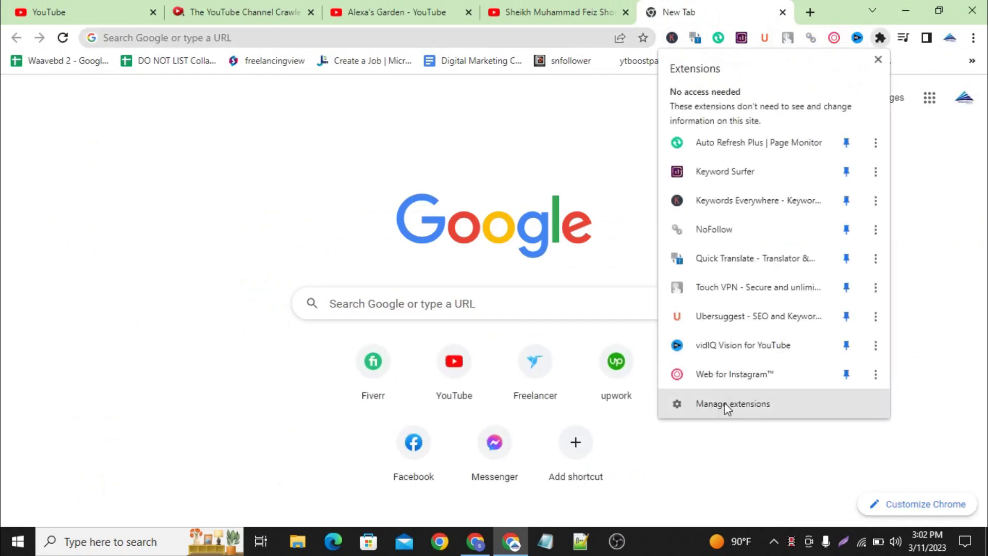
key(Print)
drag(672, 392, 800, 416)
click(789, 429)
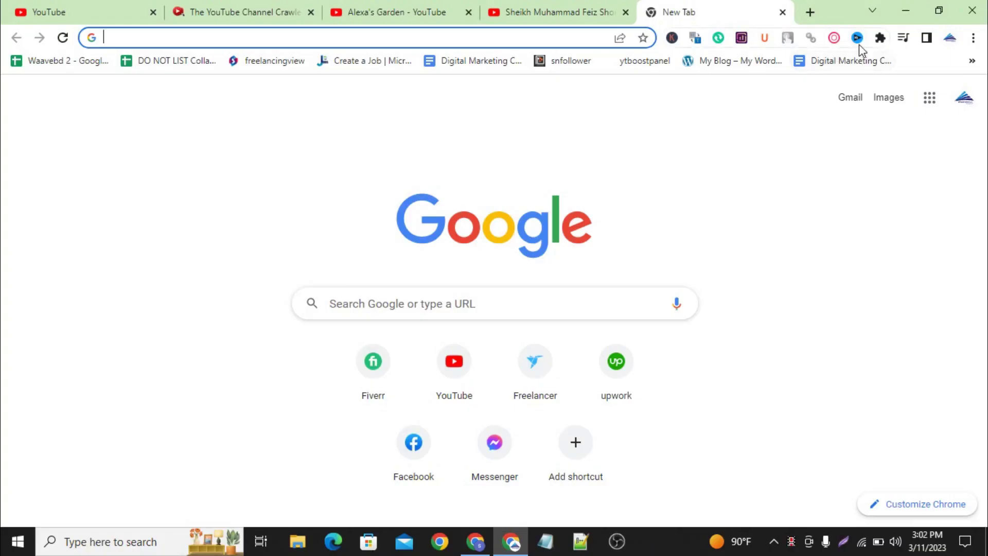
click(881, 39)
click(749, 406)
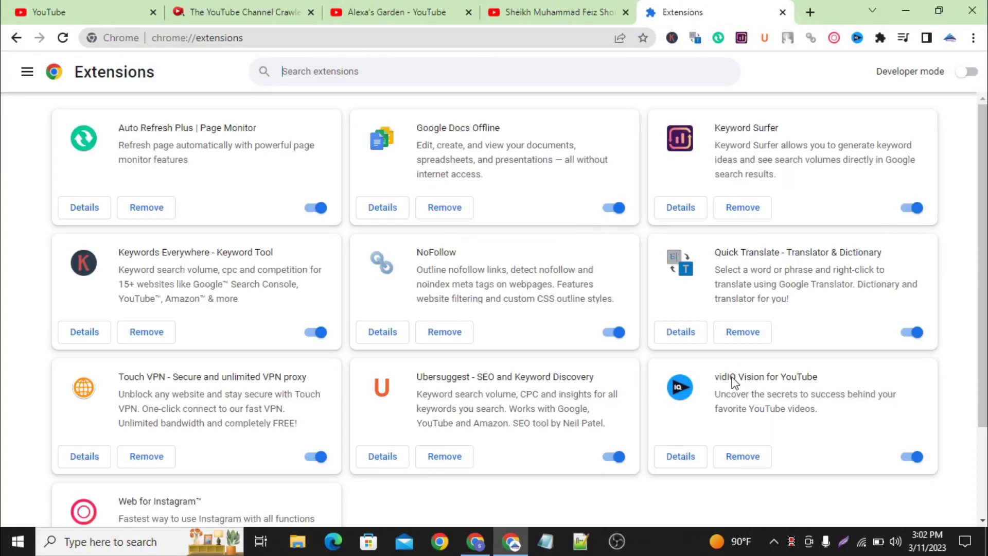
Go to the Chrome Web Store from the extensions page and search it for "vidiq"
click(27, 74)
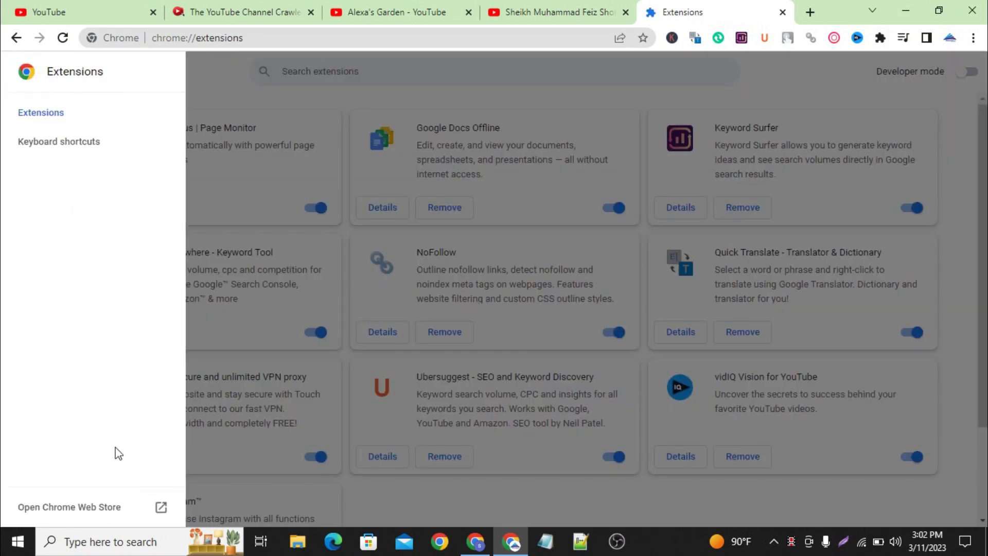
click(99, 508)
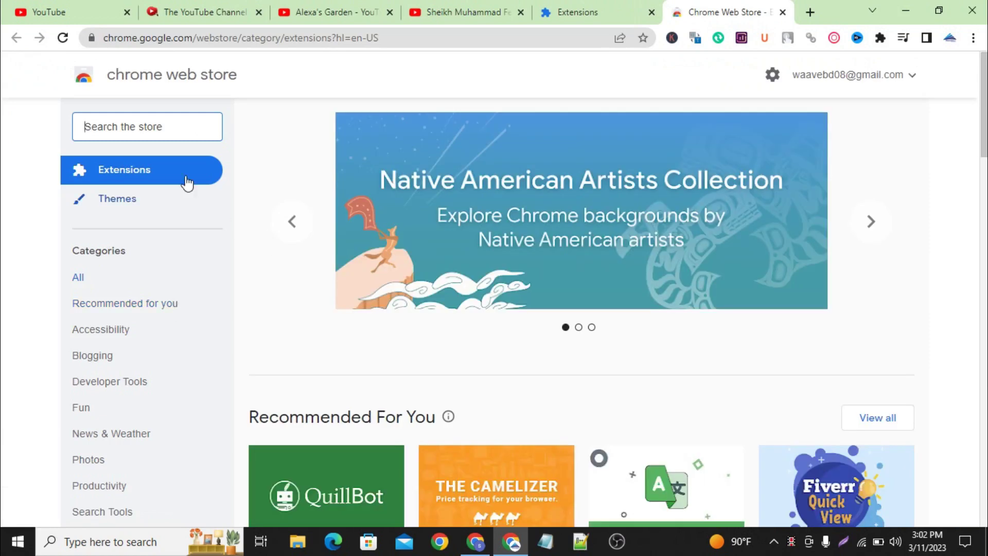
click(174, 130)
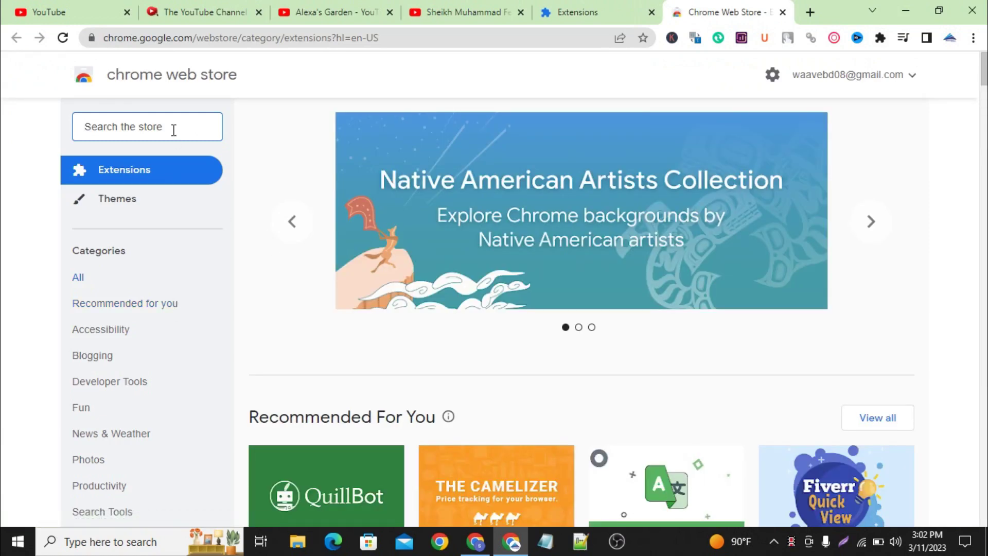
text(vi)
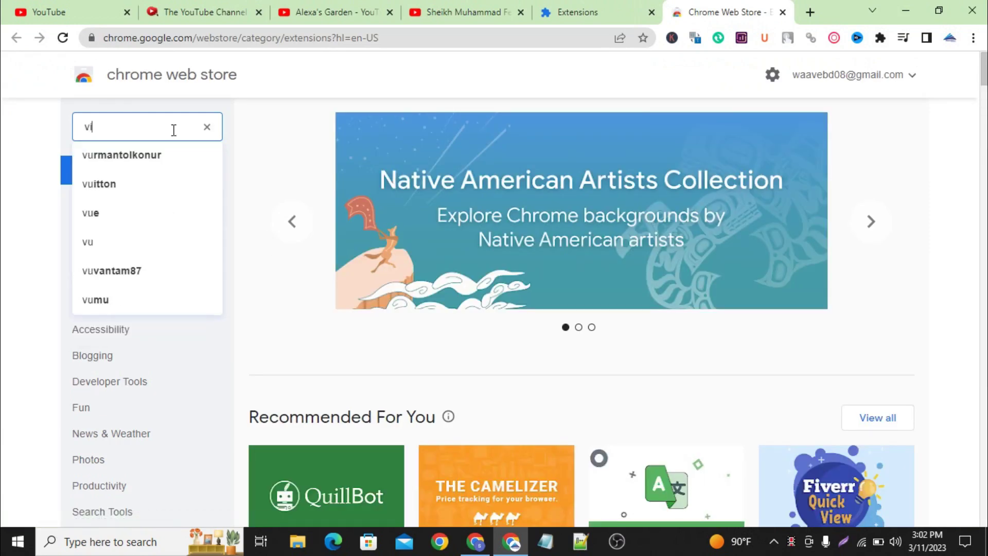
text(d)
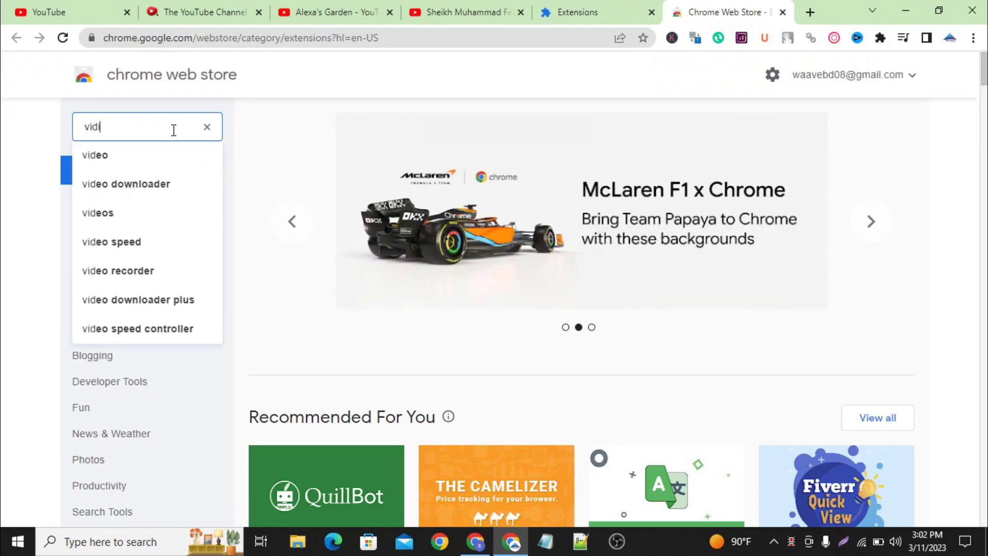
text(iq)
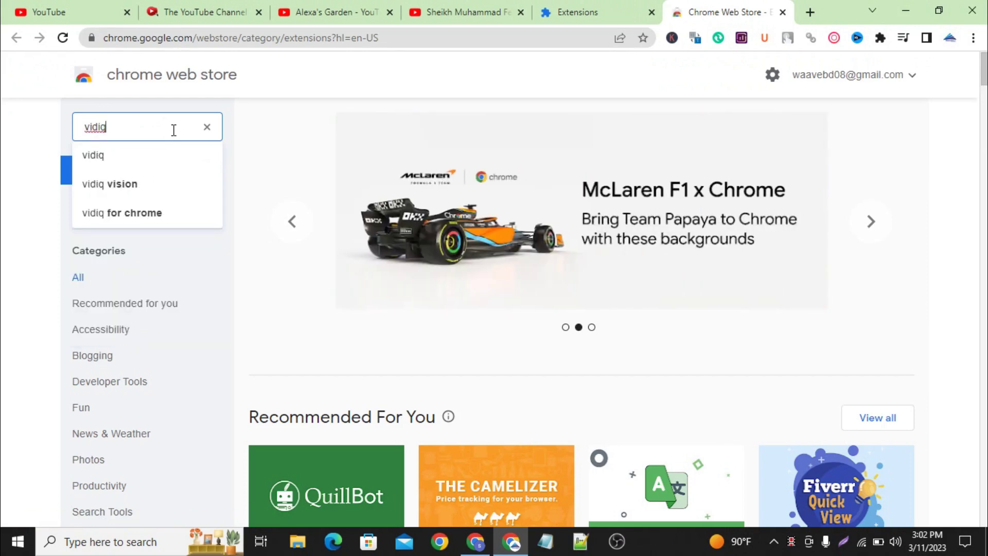
key(Return)
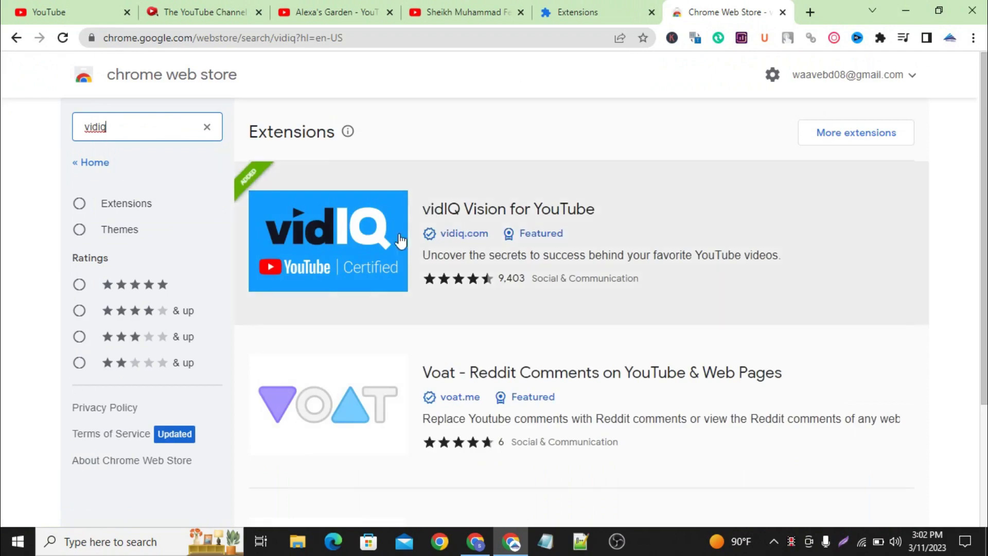
Mark the vidIQ Vision for YouTube result with a screenshot selection, discard the selection, and open that extension's store page
key(Print)
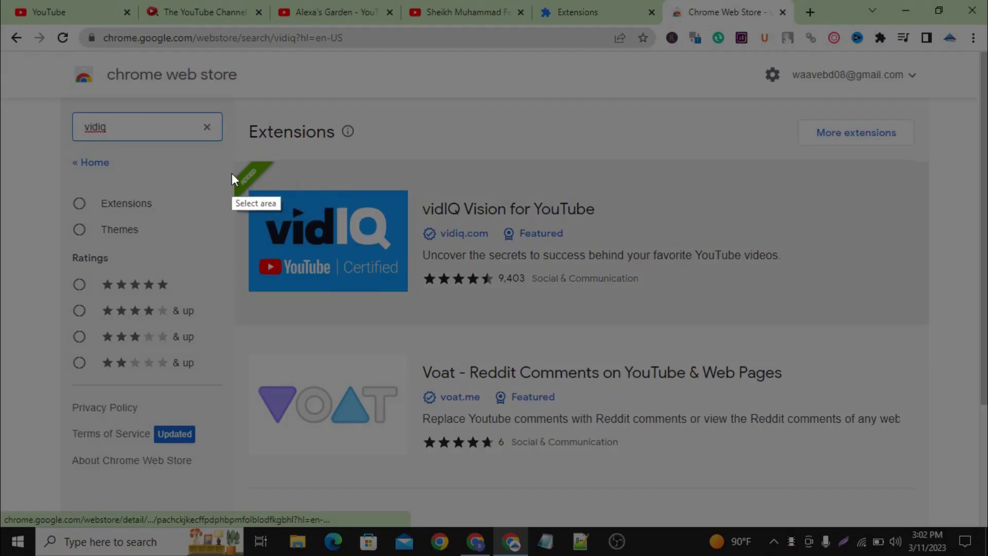
drag(227, 168, 734, 302)
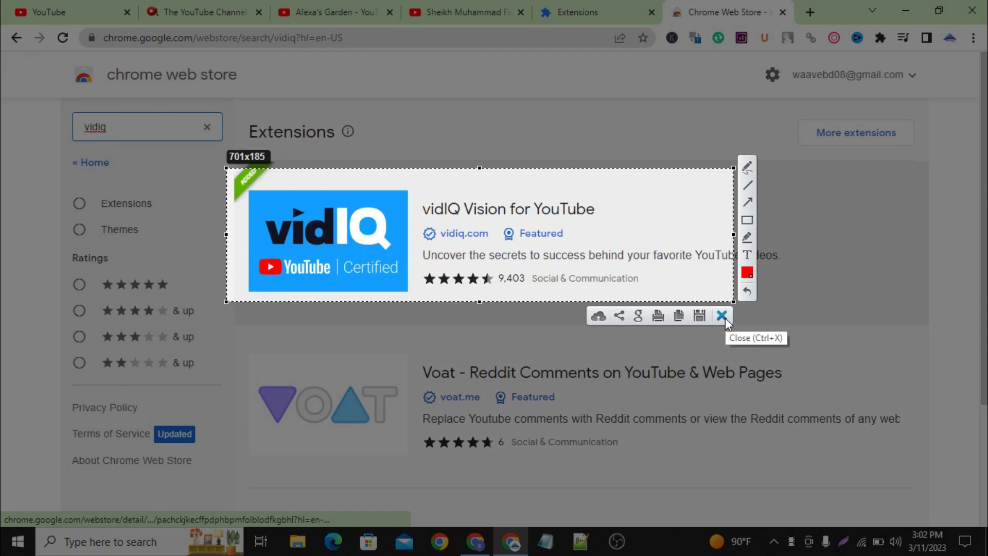
click(723, 316)
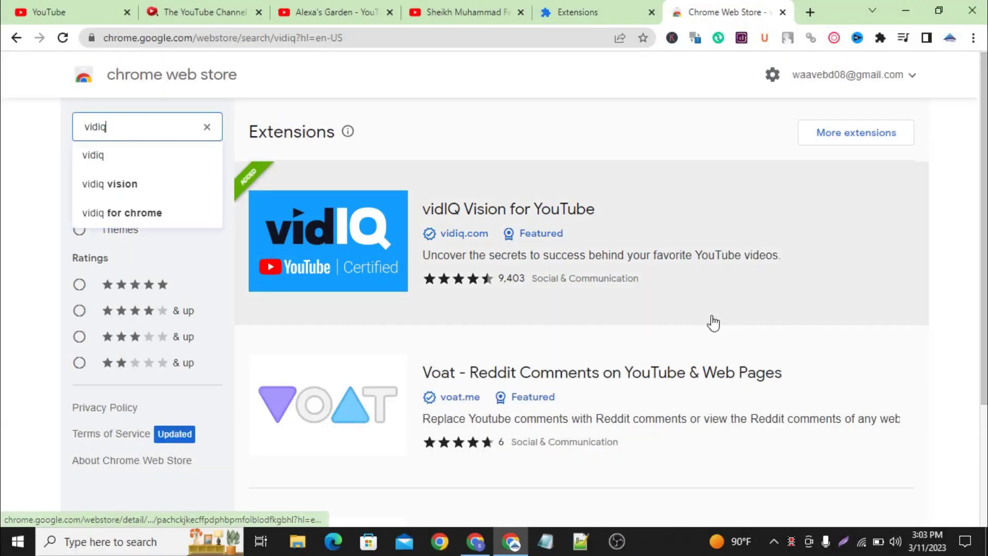
click(489, 212)
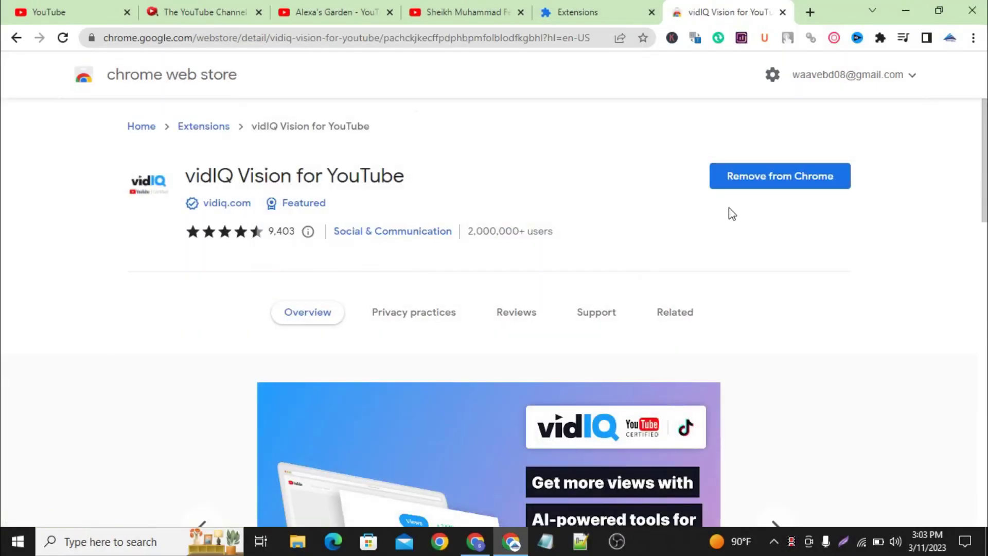
Point out the removal option with a discarded screenshot selection and remove vidIQ Vision for YouTube from Chrome
key(Print)
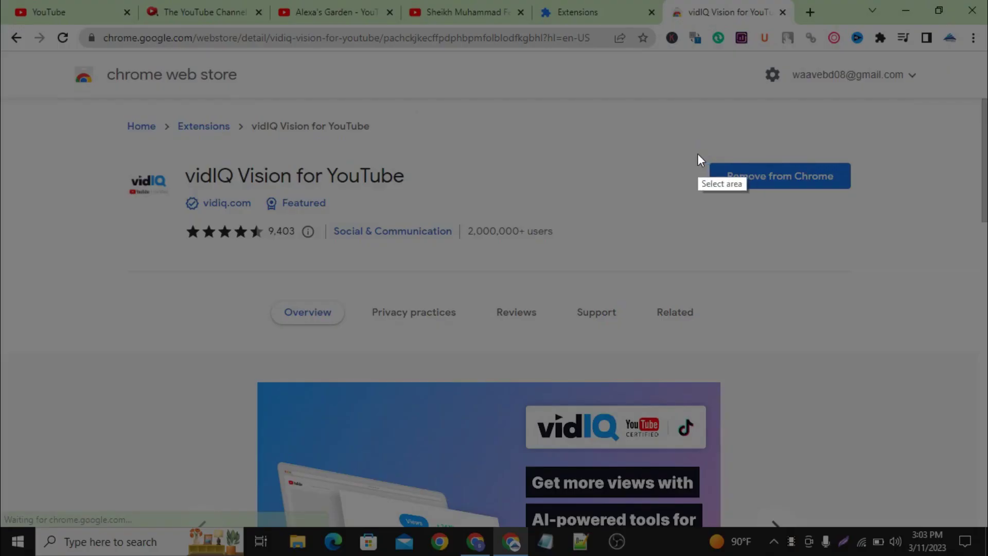
drag(697, 153, 866, 202)
click(855, 216)
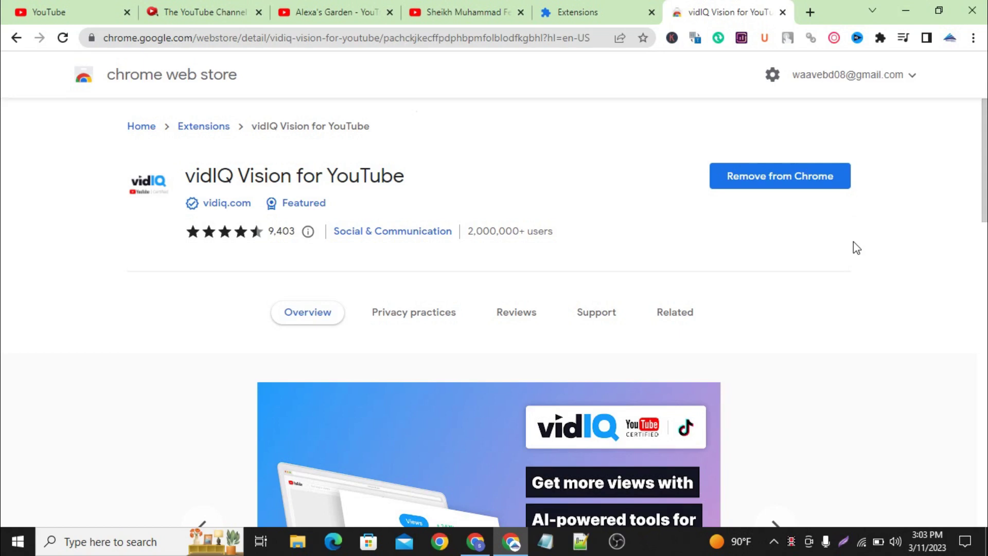
click(801, 184)
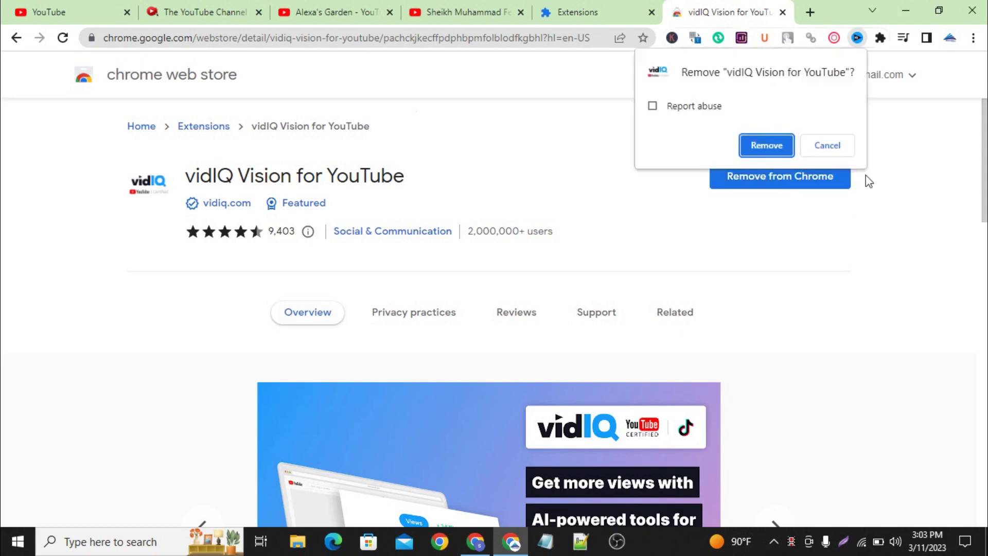
click(771, 145)
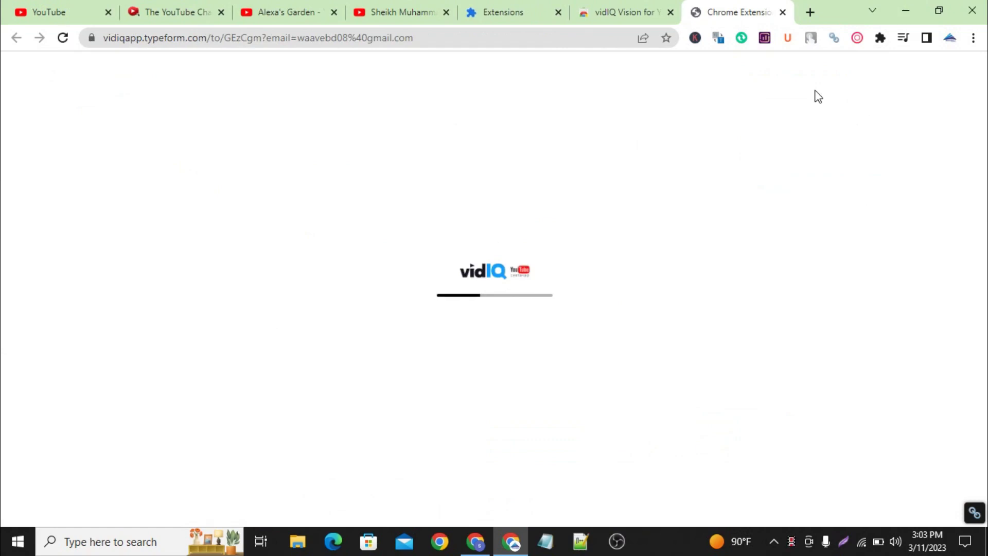
Install vidIQ Vision for YouTube from its Chrome Web Store page, marking the add option and the download with temporary screenshot selections
click(650, 6)
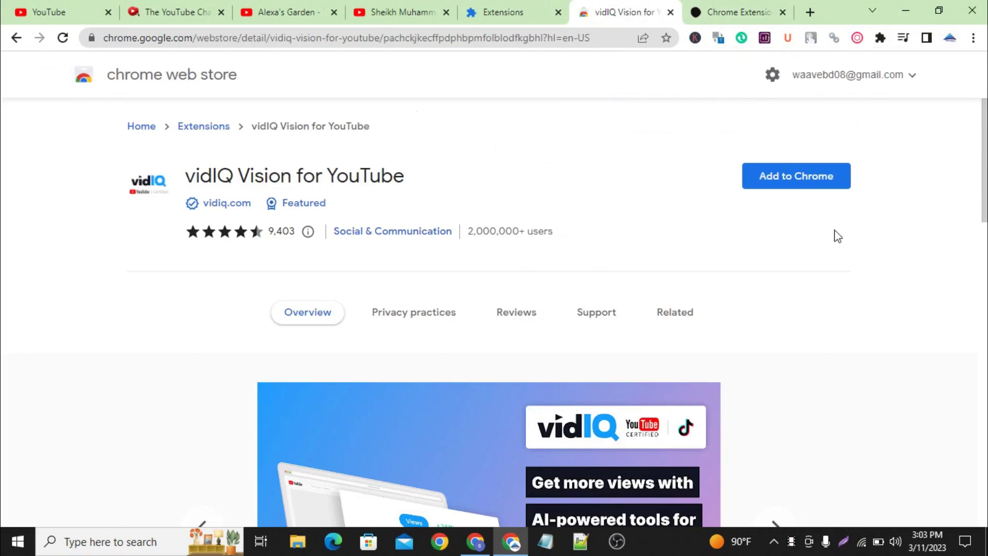
key(Print)
drag(726, 148, 904, 212)
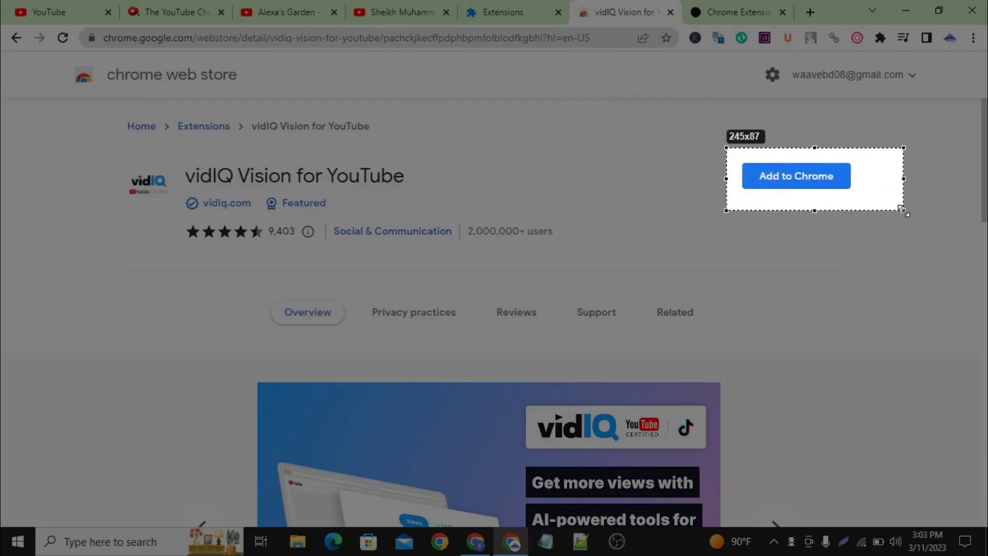
click(888, 228)
click(824, 190)
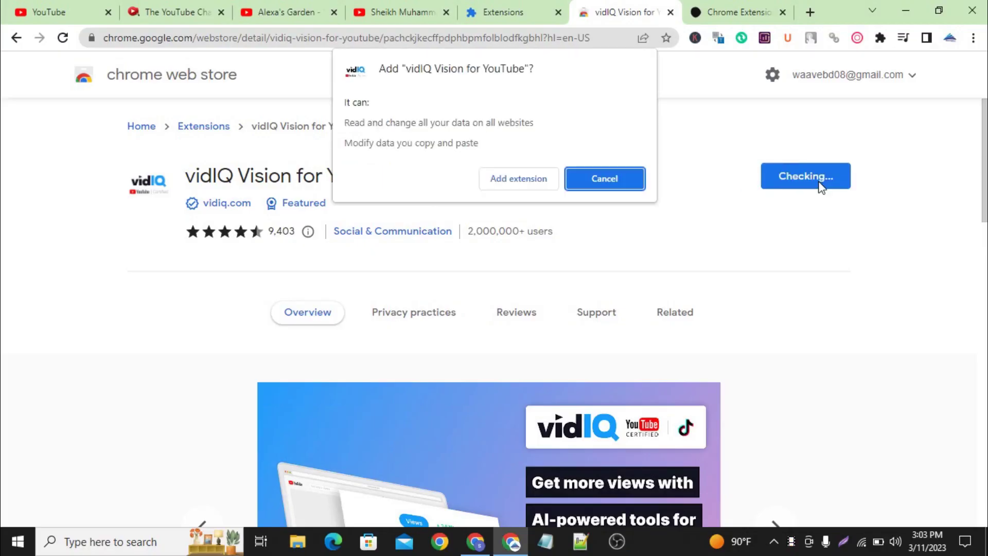
click(507, 186)
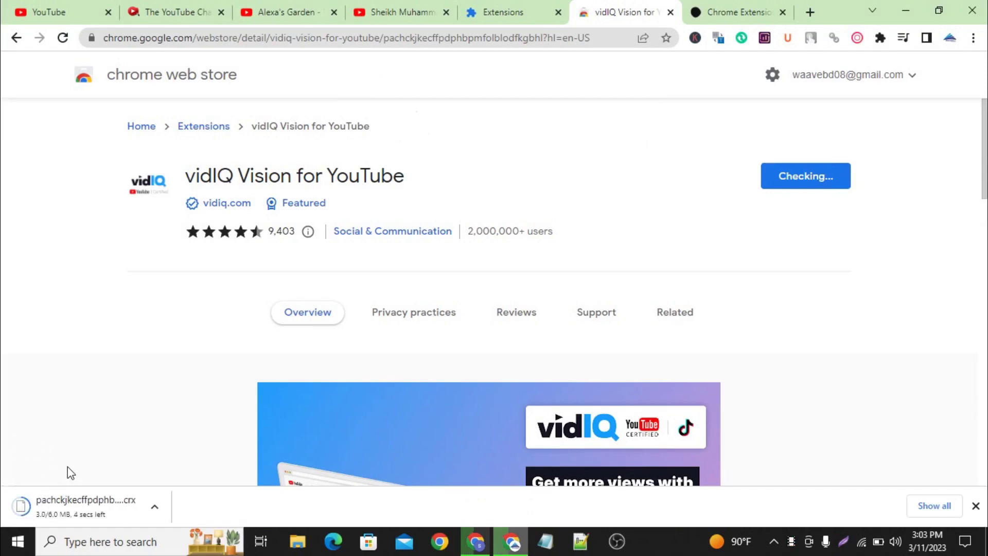
key(Print)
mouse_move(0, 462)
mouse_down()
mouse_move(8, 480)
mouse_move(175, 526)
mouse_up()
click(166, 541)
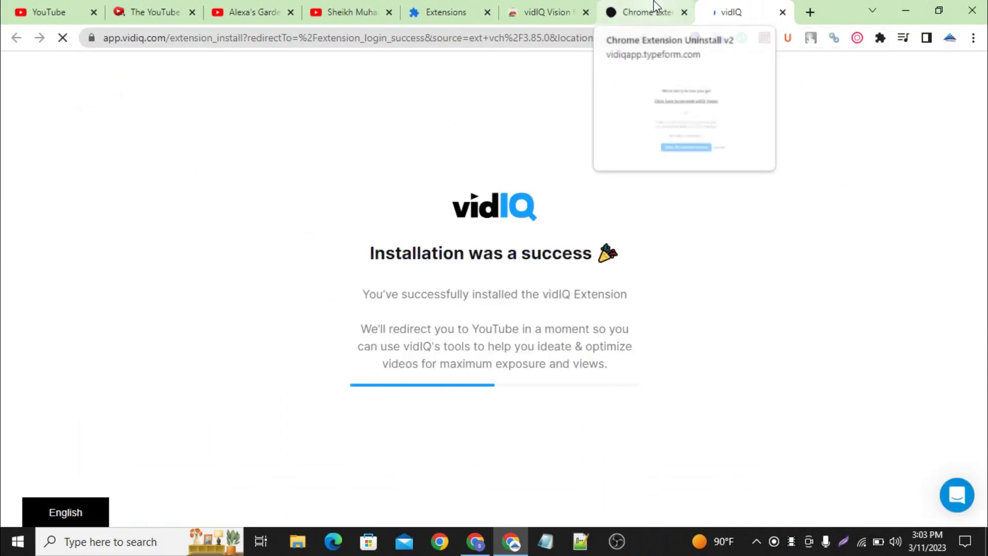
Pin the vidIQ Vision for YouTube extension to the browser toolbar
click(880, 39)
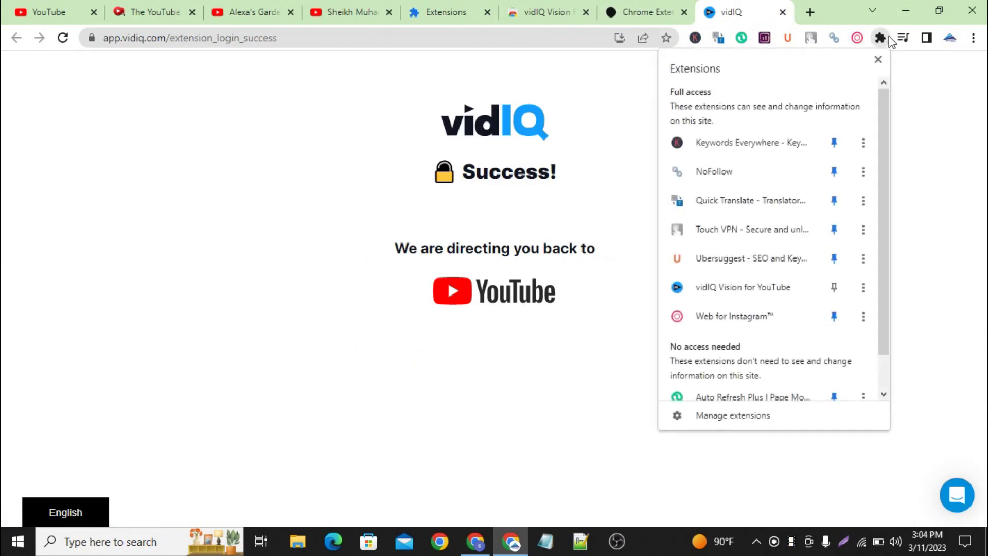
click(834, 287)
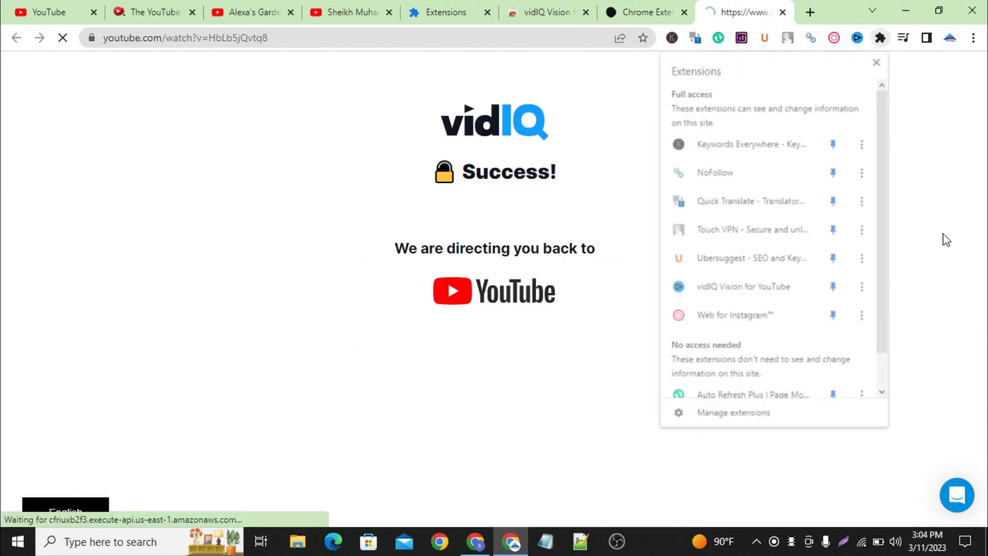
Close the vidIQ uninstall survey page and pause the "Important Next Step After Installing vidIQ" video
click(632, 5)
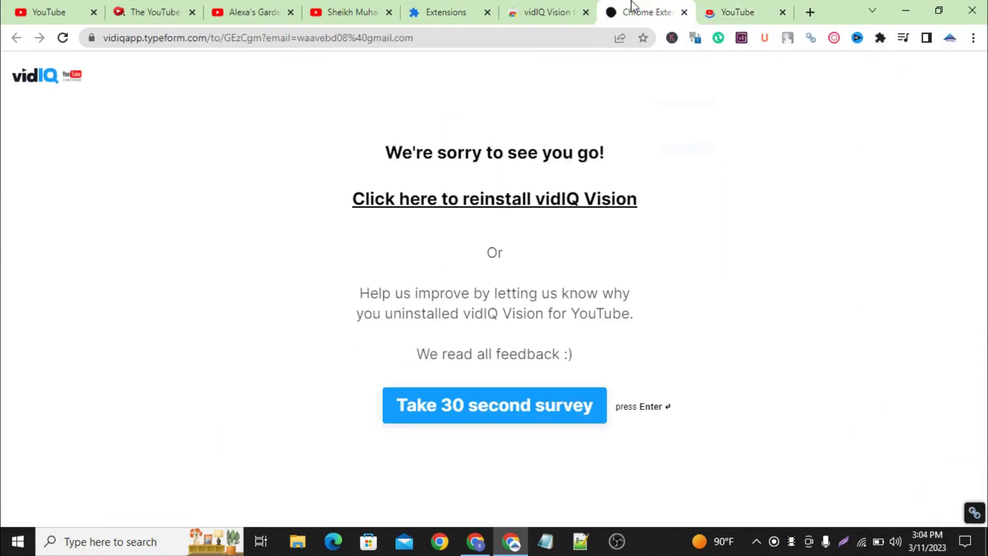
key(ctrl+w)
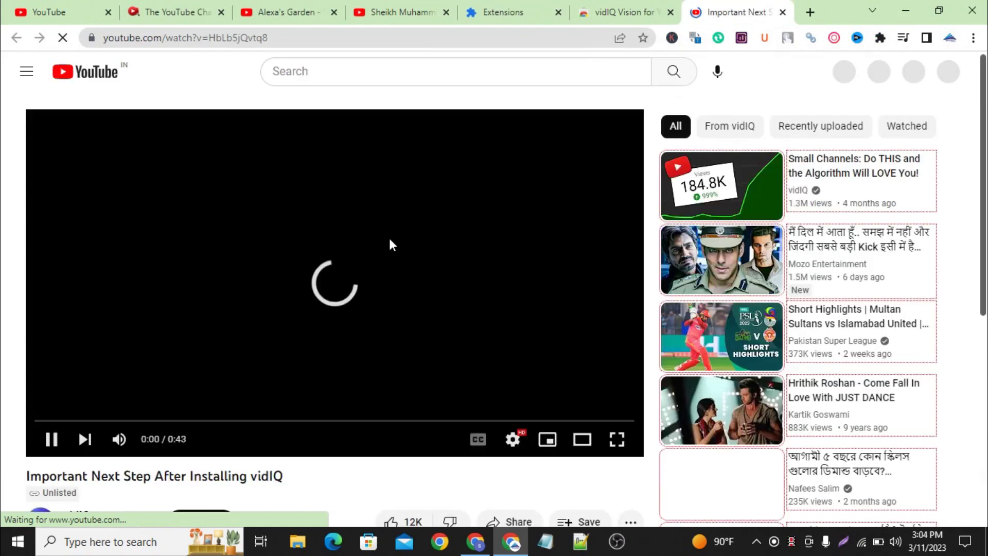
click(183, 372)
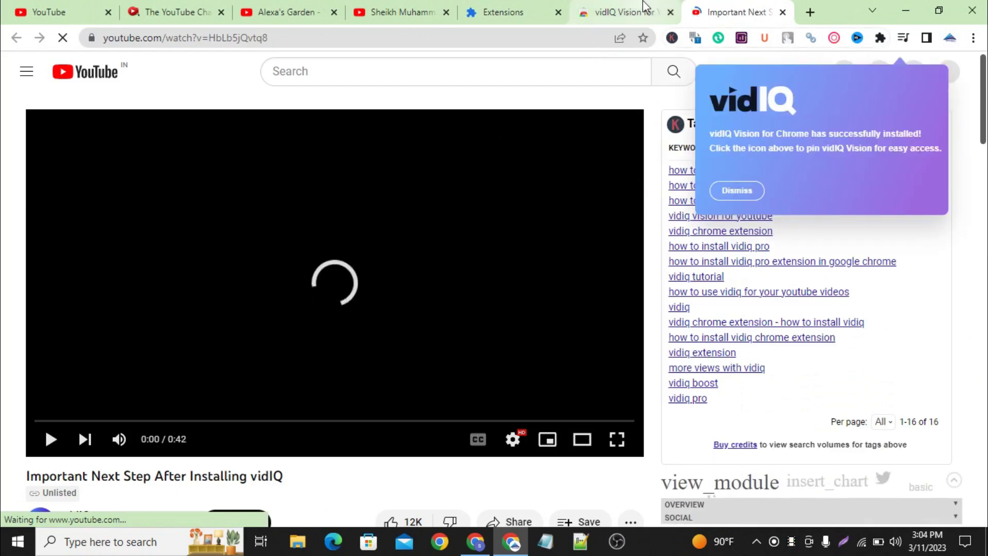
Revisit the two opened YouTube channel pages and examine the Alexa's Garden videos with their view counts and views per hour
click(636, 18)
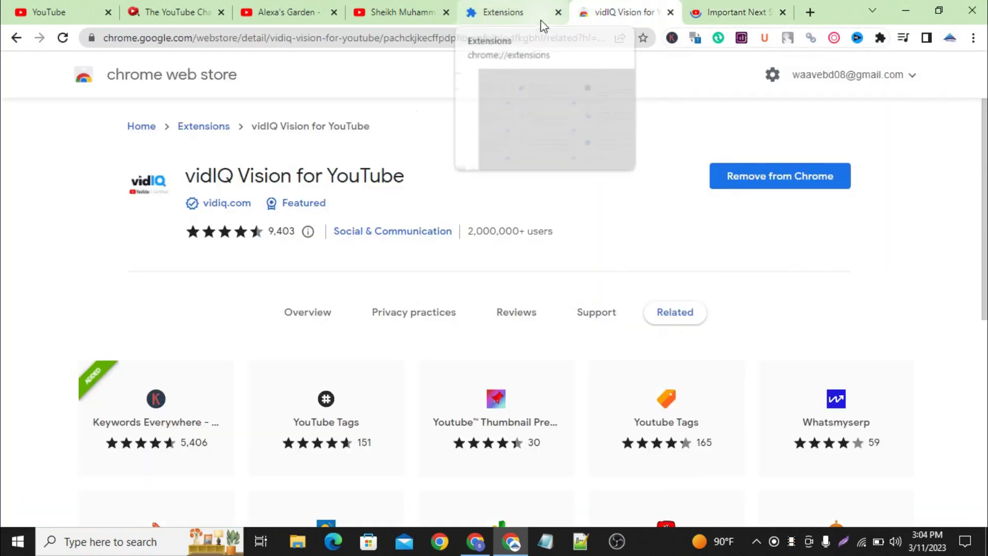
click(391, 10)
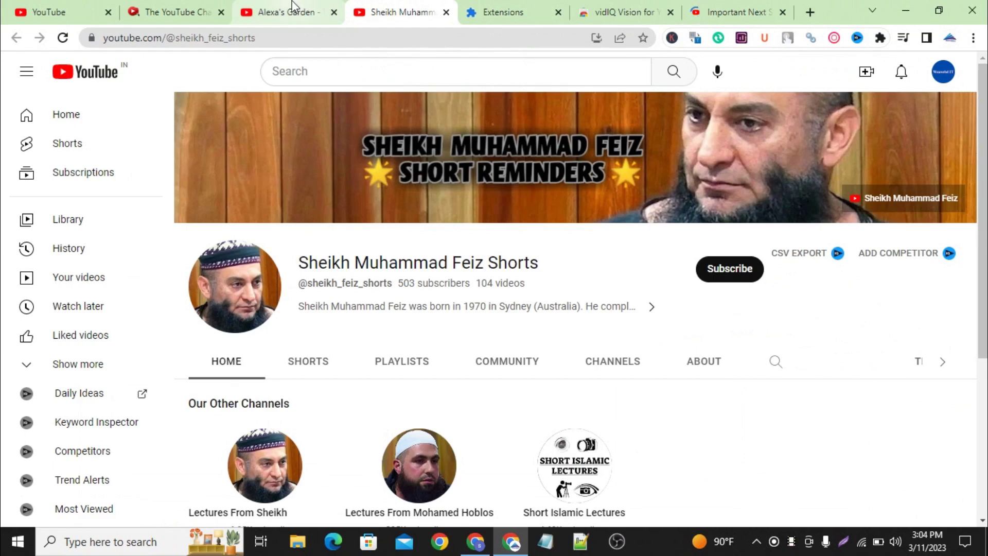
scroll(606, 346, down, 3)
scroll(556, 350, up, 3)
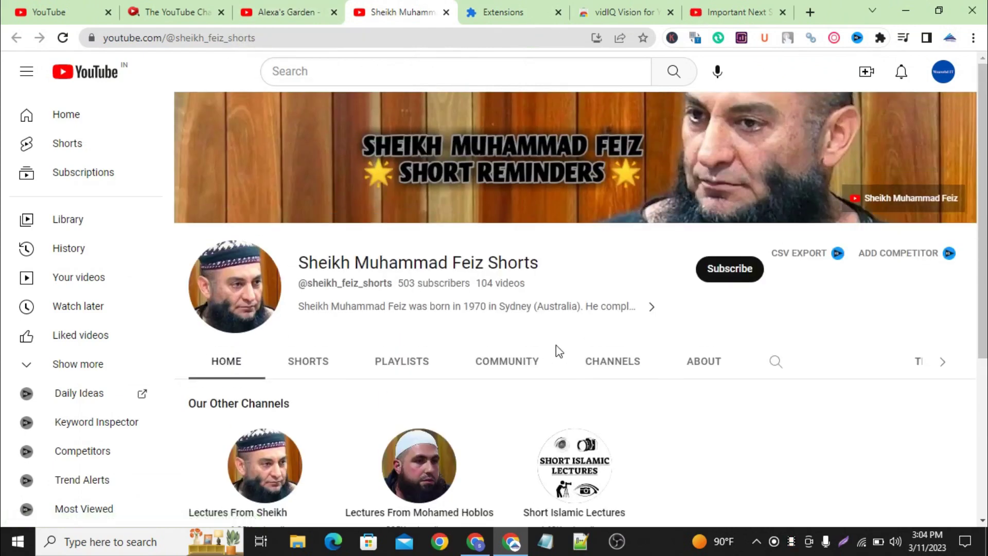
click(298, 7)
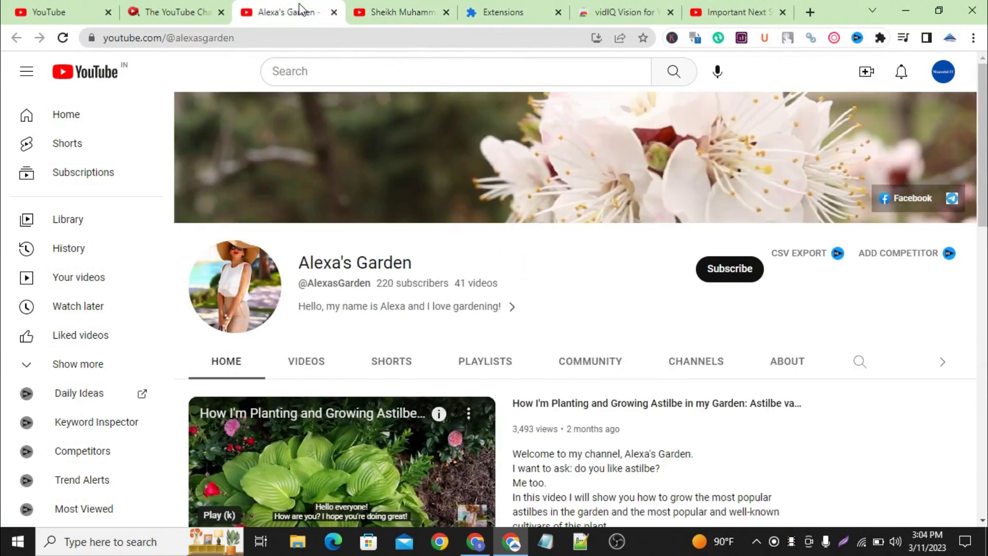
scroll(478, 324, down, 10)
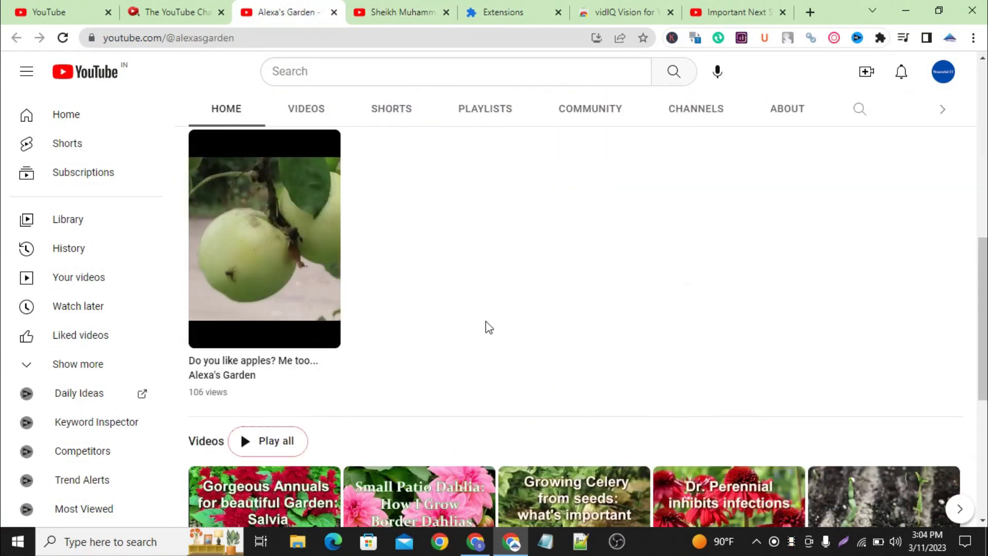
scroll(486, 327, down, 4)
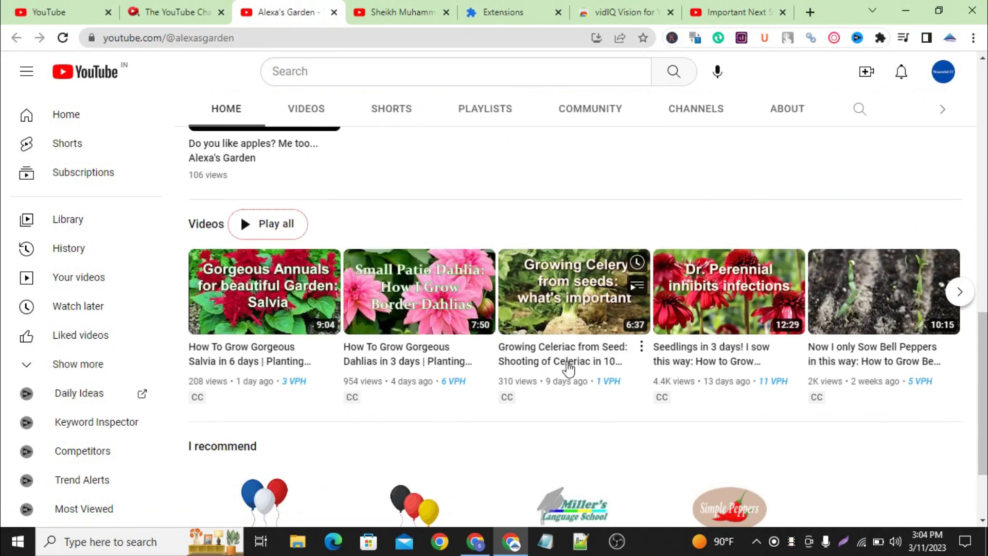
Open the "How To Grow Gorgeous Salvia in 6 days" video from the Alexa's Garden channel page and pause it
scroll(569, 368, down, 2)
scroll(432, 307, up, 4)
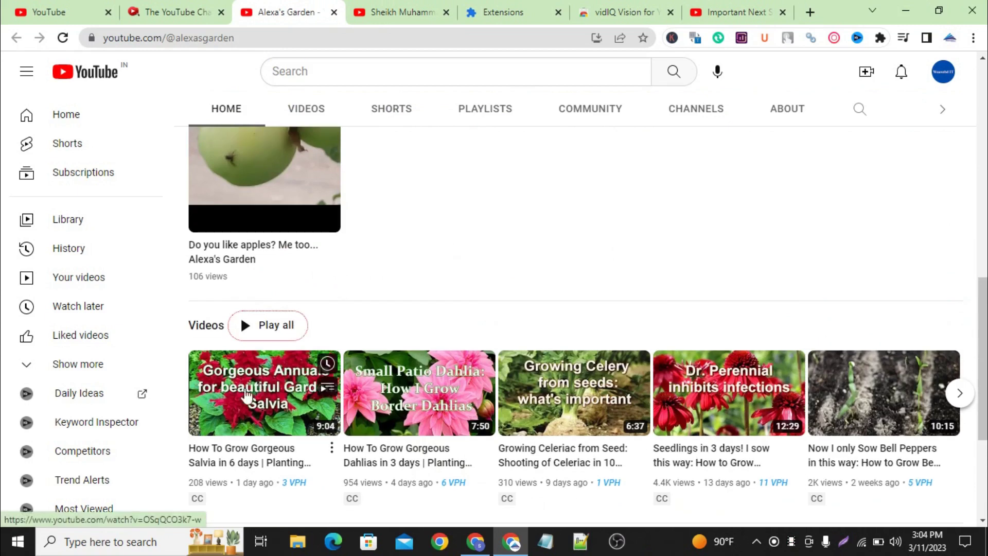
click(280, 403)
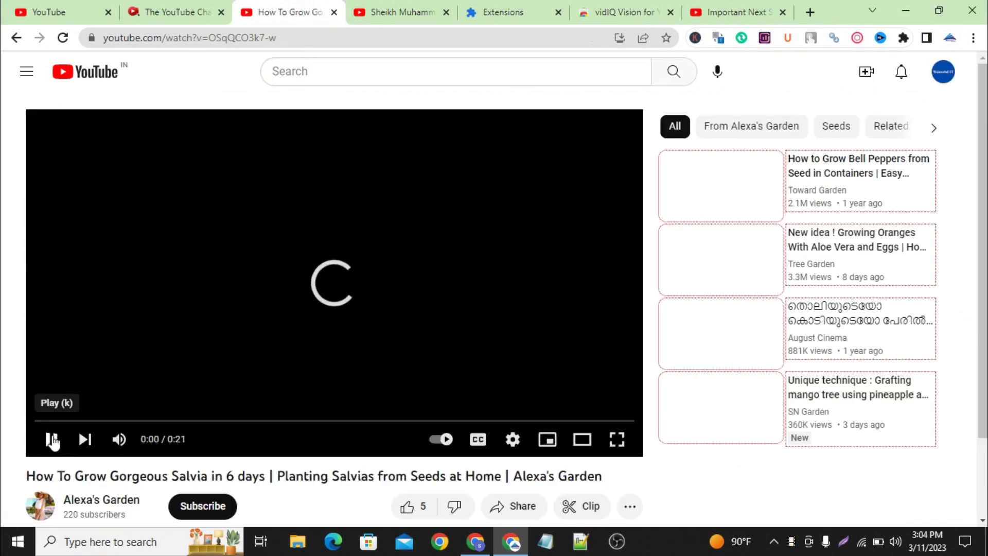
click(53, 441)
Examine the salvia video's insights, tags, thumbnail, social, SEO, views comparison, optimization checklist and channel data beside the player
scroll(691, 246, down, 1)
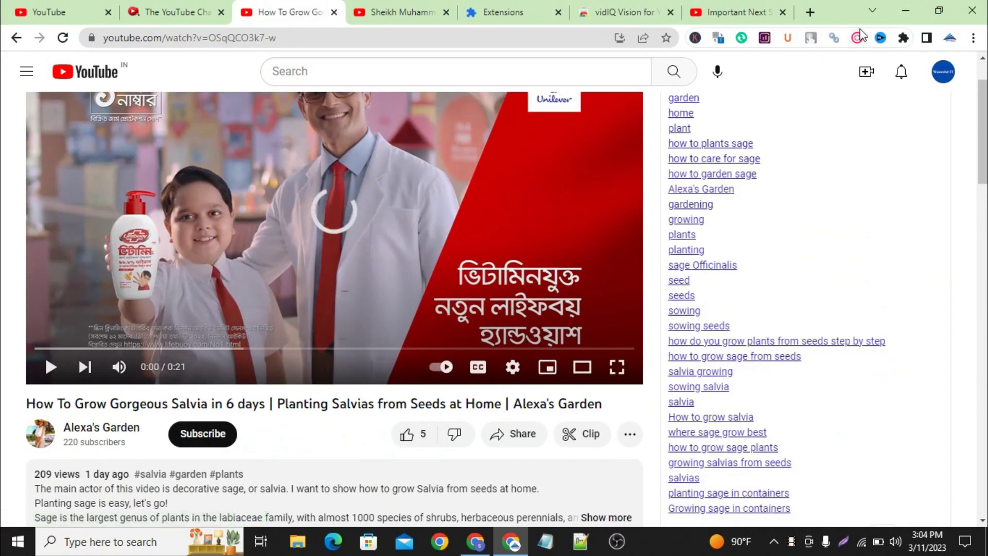
scroll(790, 262, down, 8)
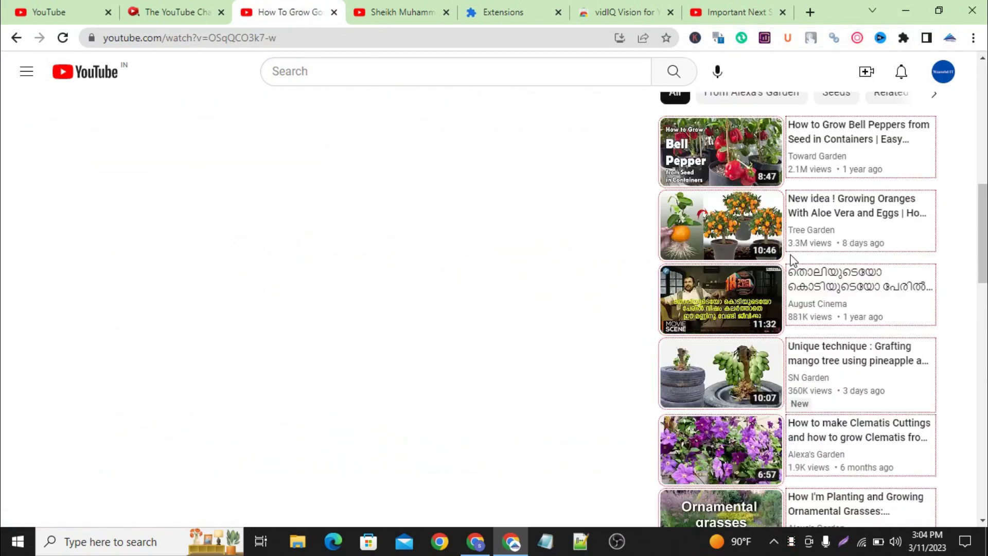
scroll(789, 265, up, 6)
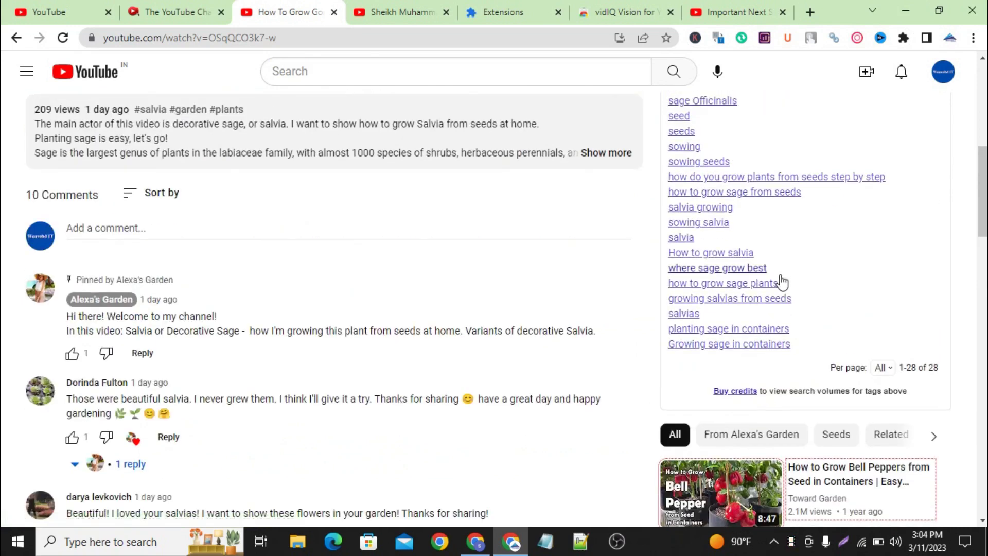
scroll(781, 282, up, 5)
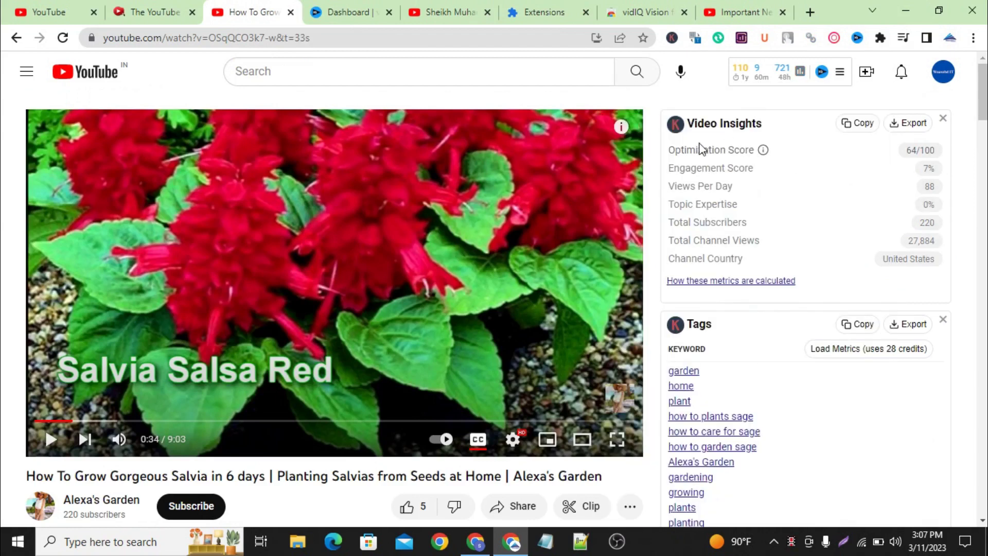
scroll(648, 155, down, 3)
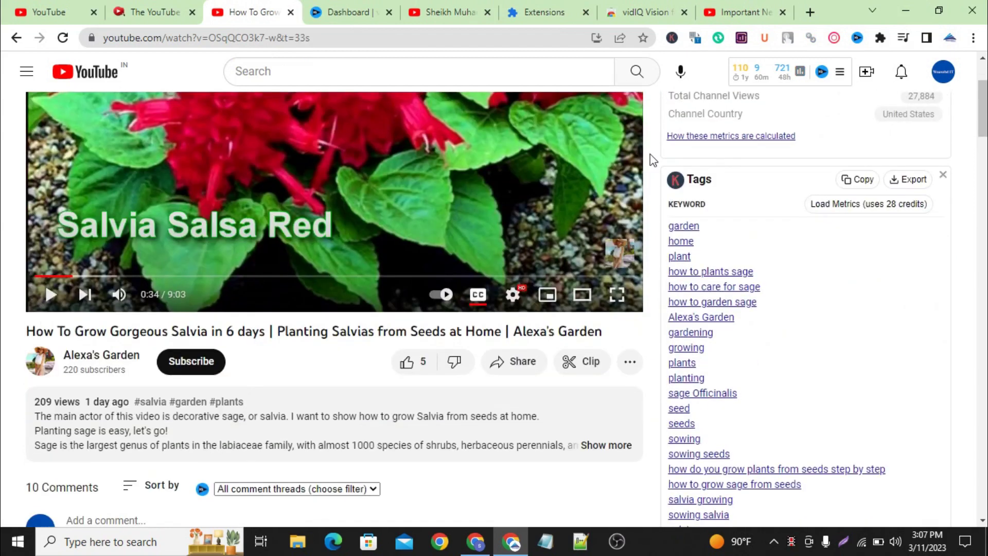
scroll(648, 154, up, 3)
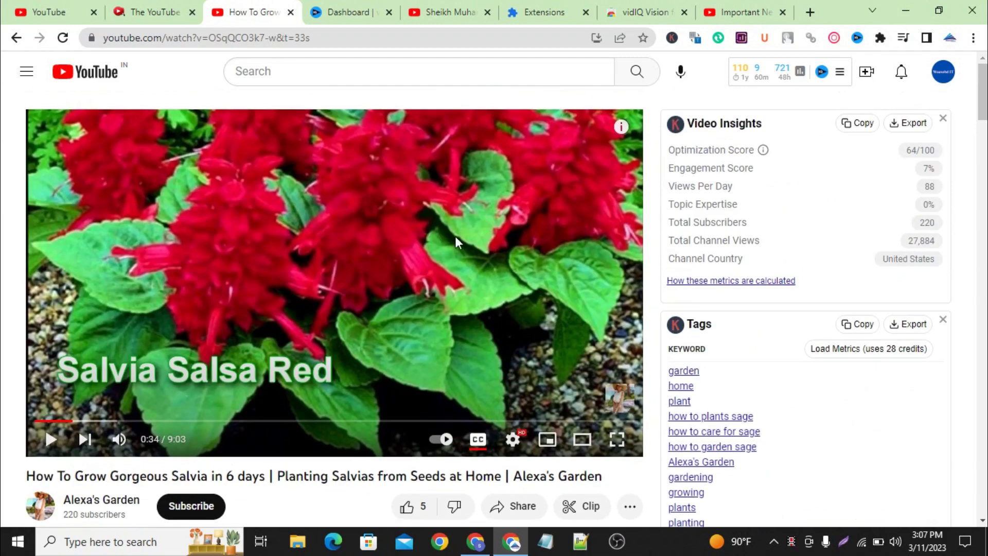
scroll(798, 283, down, 15)
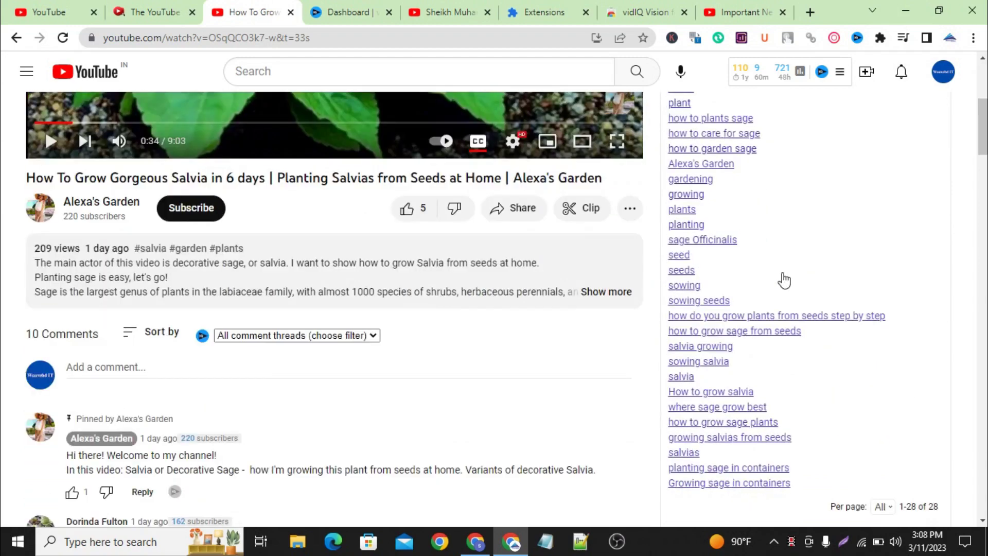
scroll(785, 278, down, 3)
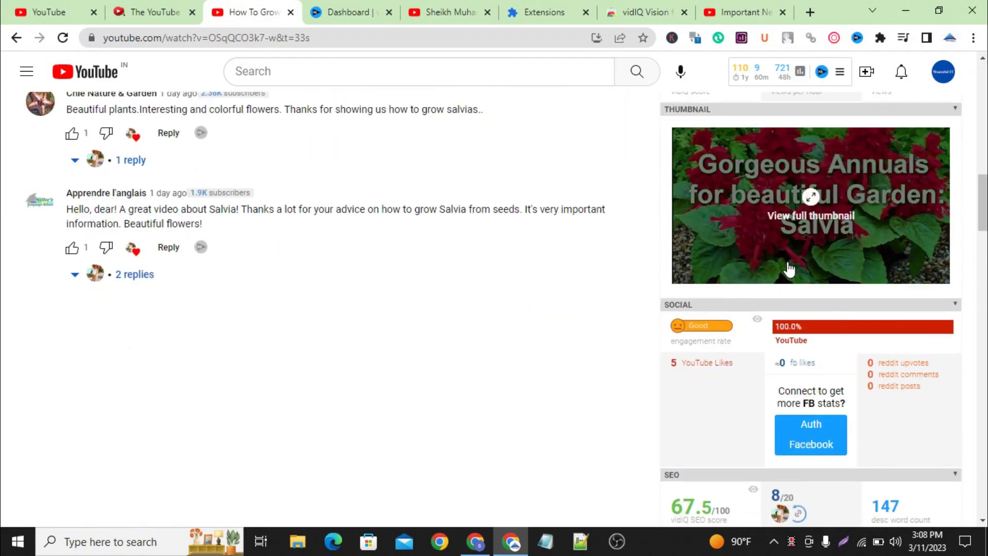
scroll(790, 274, down, 7)
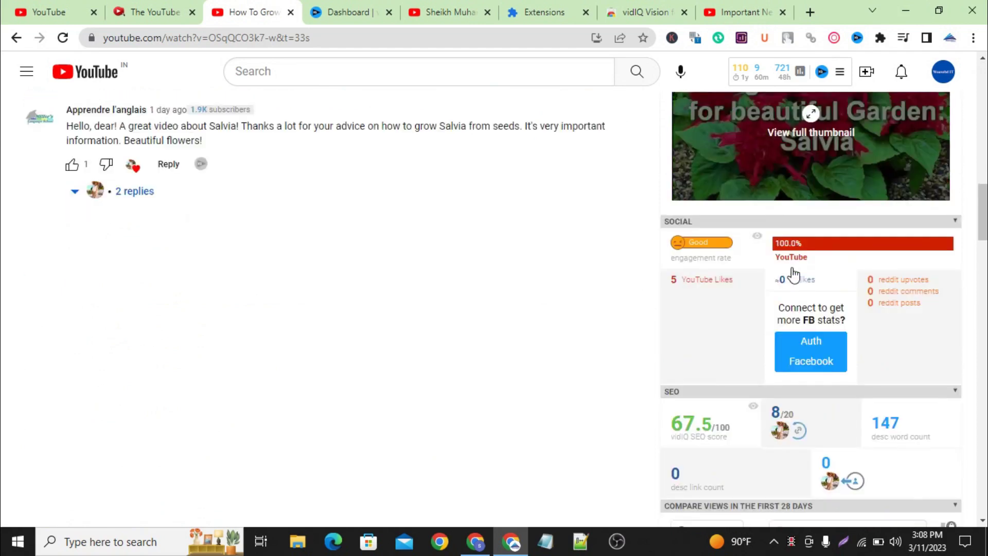
scroll(795, 274, down, 6)
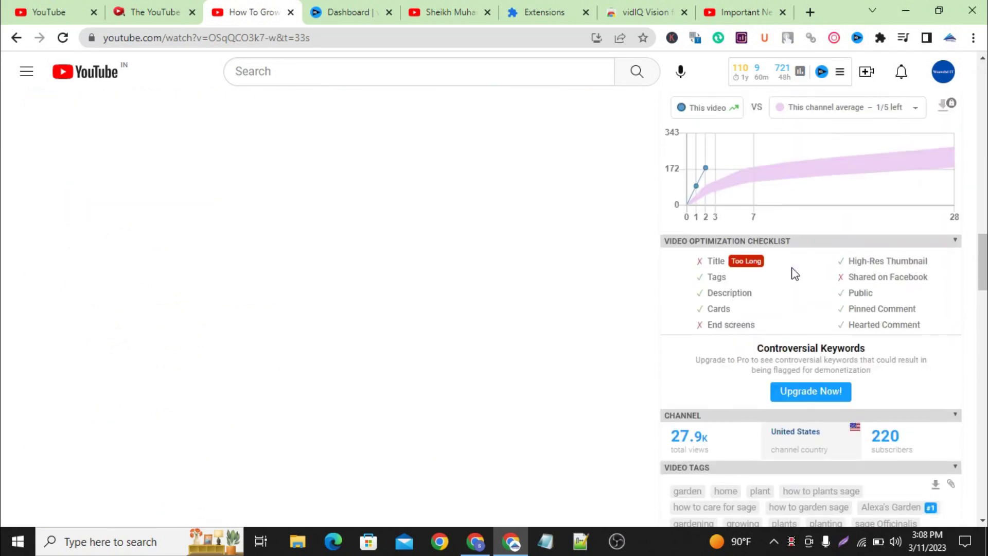
scroll(792, 274, down, 3)
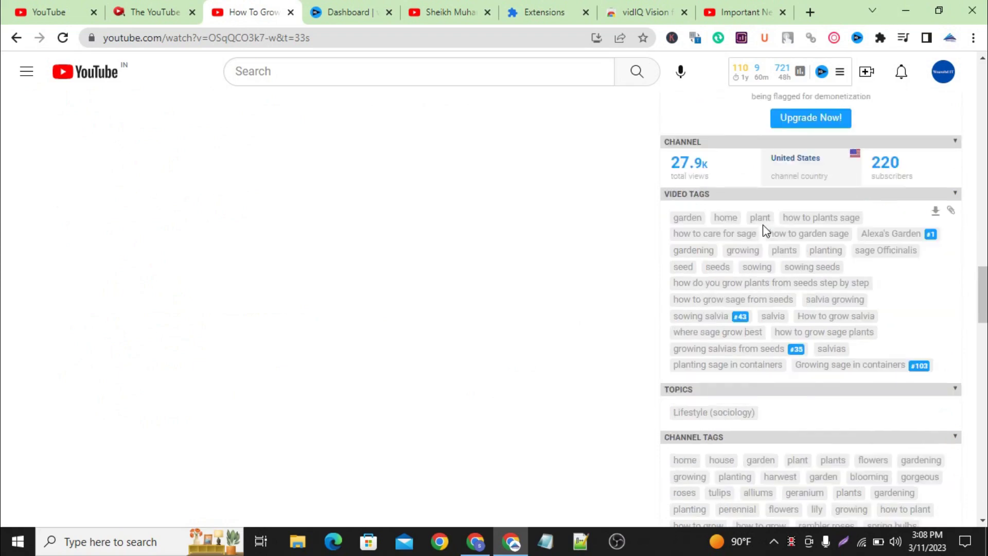
Mark the channel country and the subscriber count in the vidIQ channel data with temporary screenshot selections
key(Print)
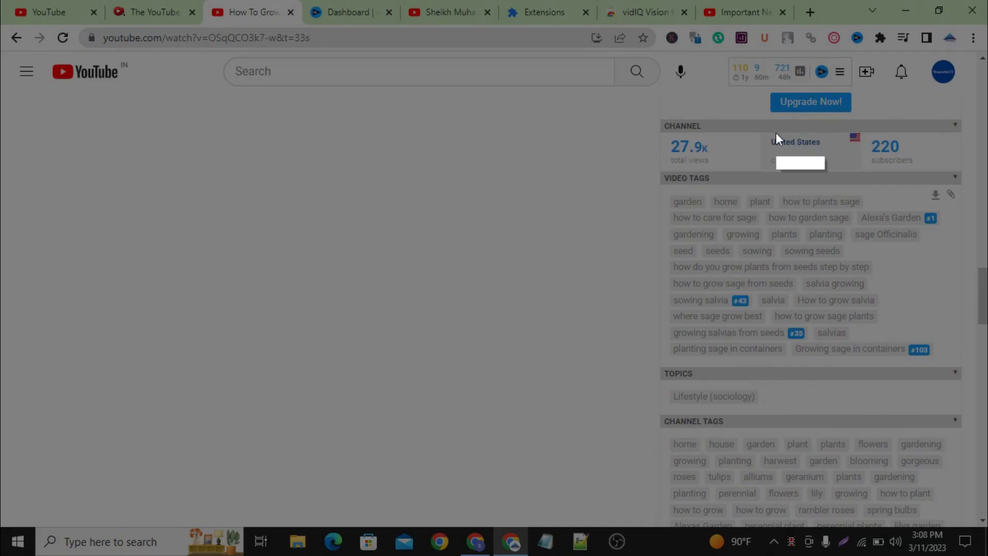
drag(756, 125, 860, 168)
click(850, 183)
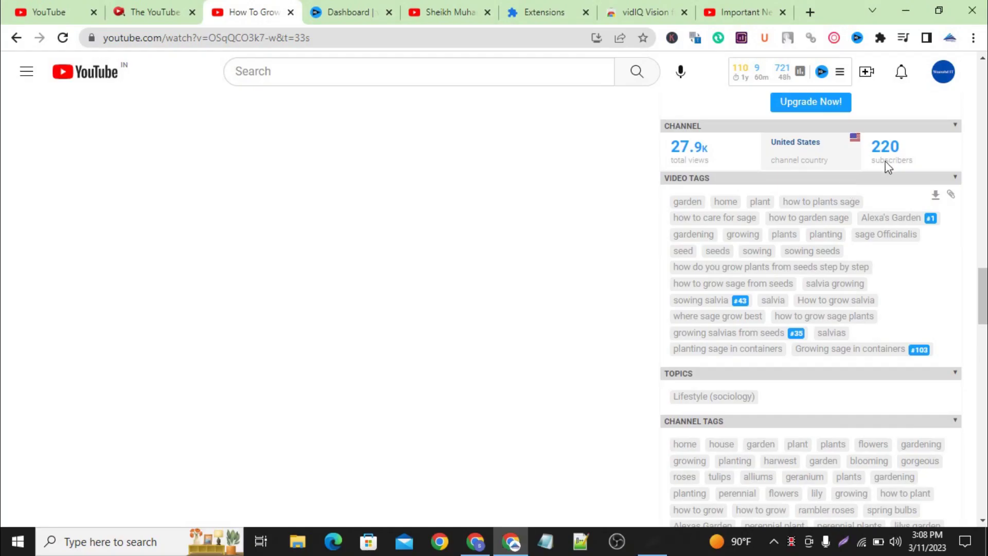
key(Print)
drag(856, 132, 909, 158)
click(898, 170)
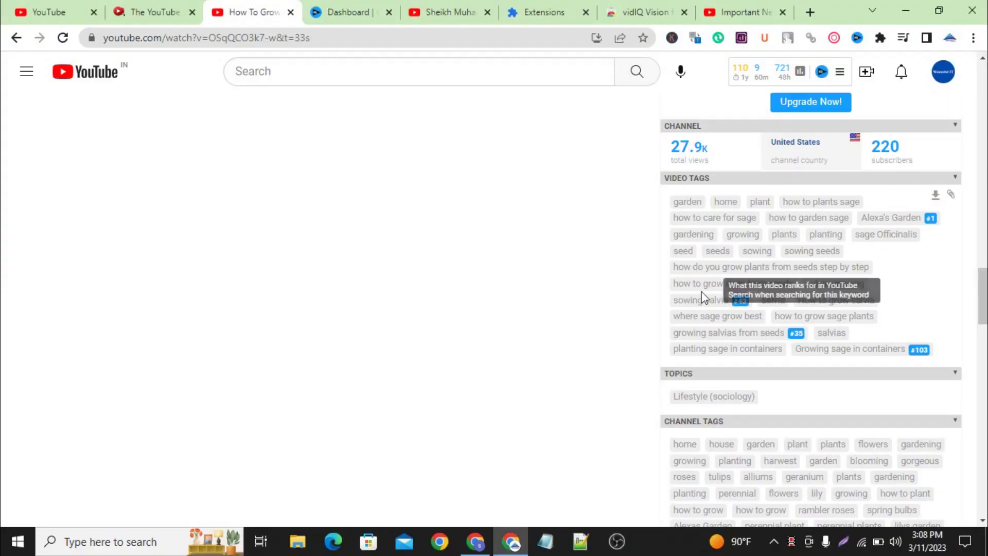
Review the vidIQ video tags and mark the whole channel tags section with a temporary screenshot selection
scroll(701, 326, down, 2)
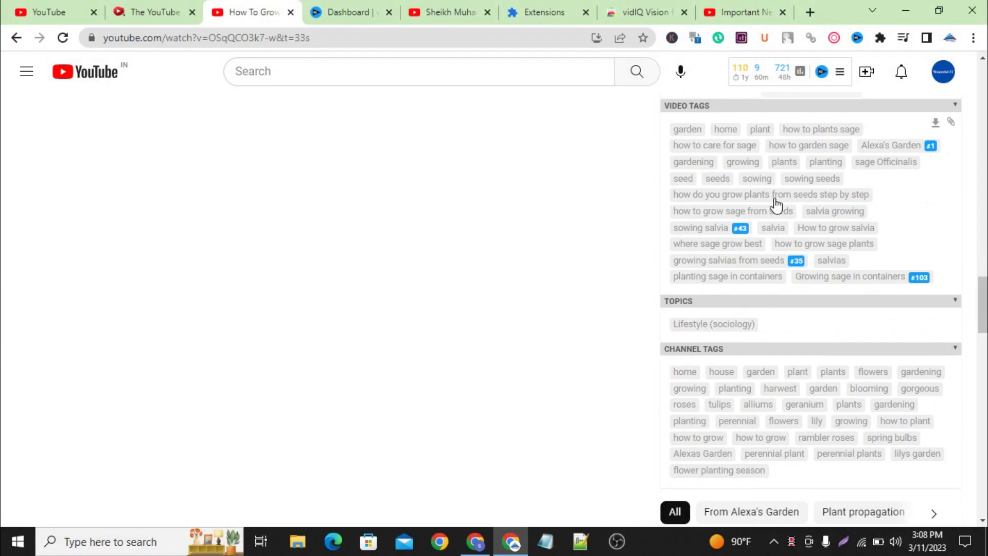
scroll(775, 205, down, 2)
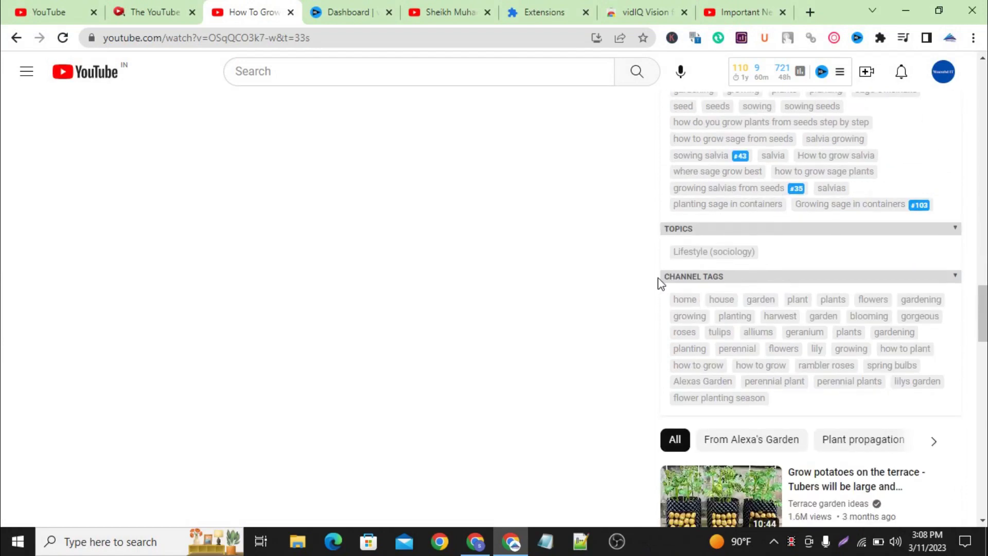
key(Print)
drag(660, 281, 960, 410)
click(953, 428)
Return to the area below the video and mark the channel name and subscriber line with a temporary screenshot selection
scroll(659, 389, up, 10)
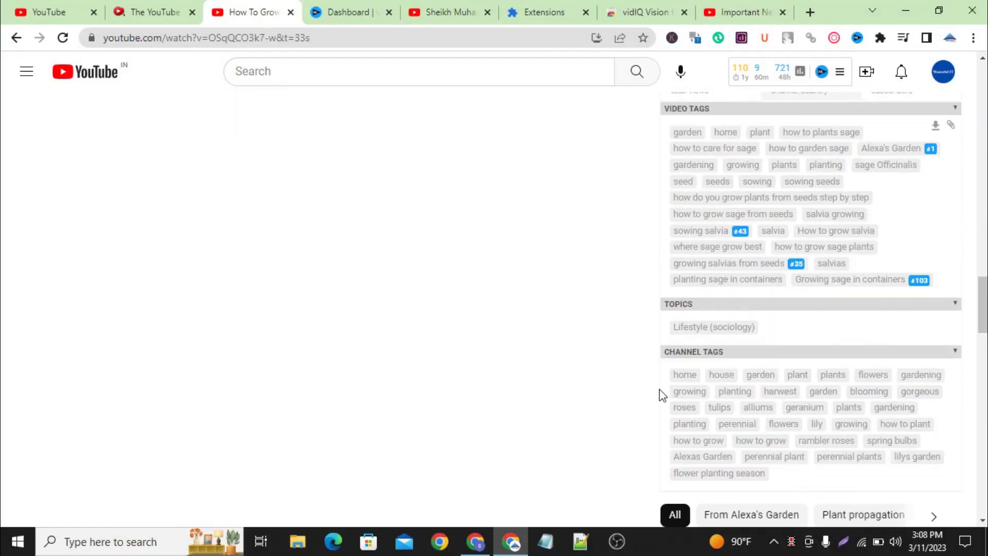
scroll(662, 396, up, 5)
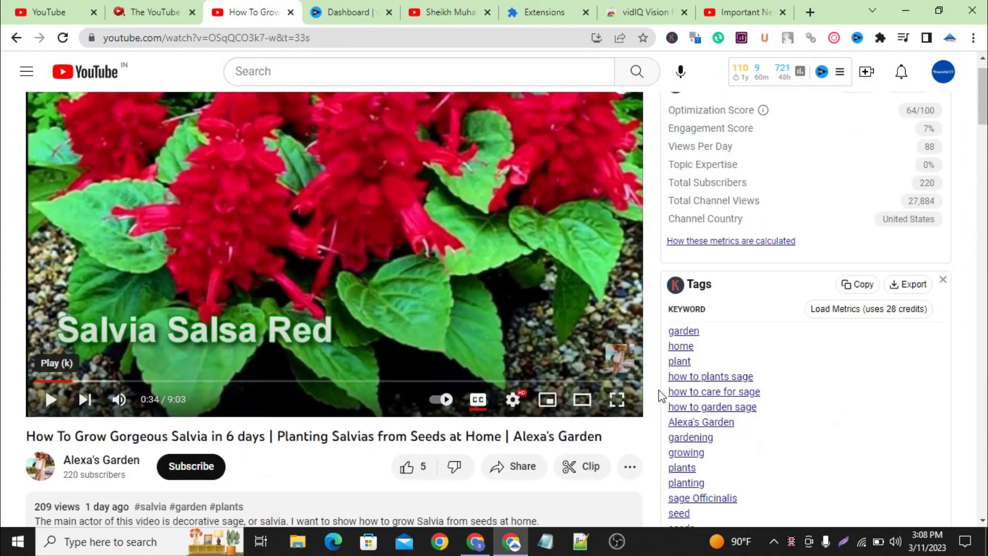
scroll(265, 423, down, 3)
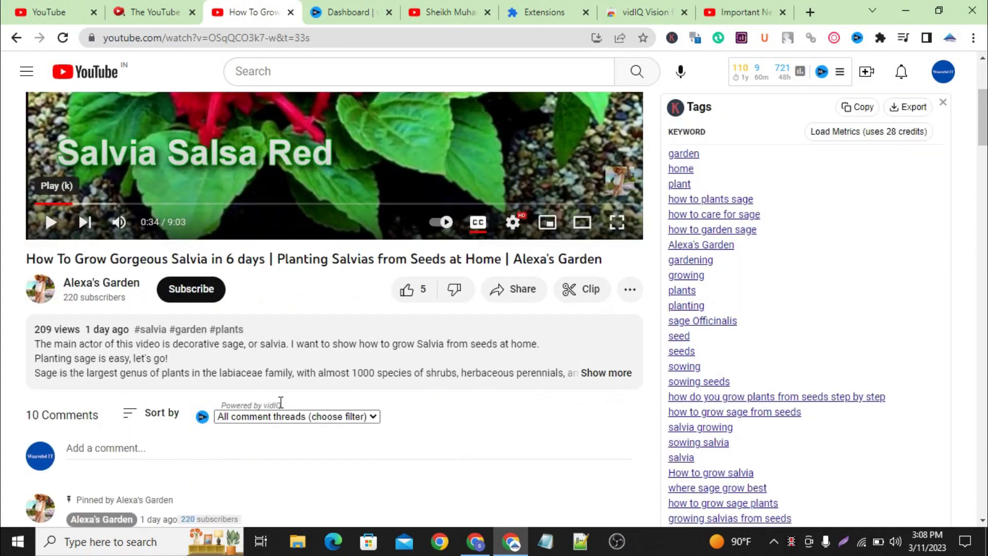
key(Print)
drag(49, 266, 237, 309)
click(229, 324)
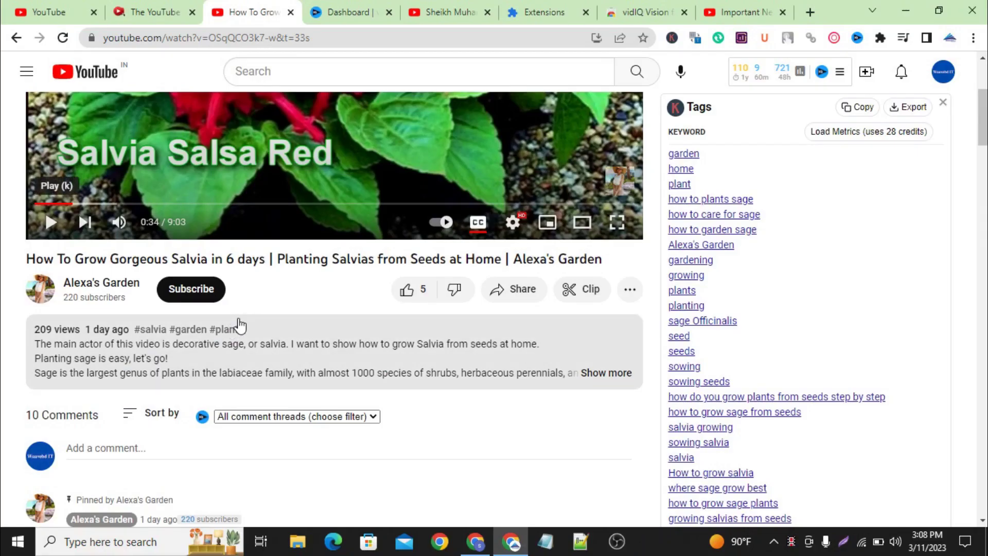
Open the Alexa's Garden channel page from the video and review it, marking the row of video thumbnails with a temporary screenshot selection
scroll(267, 337, up, 3)
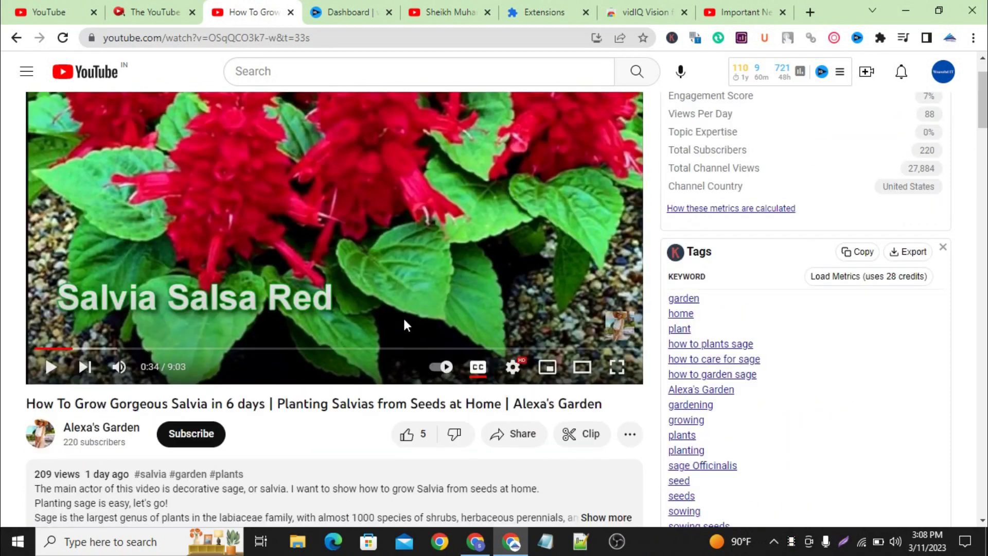
click(132, 429)
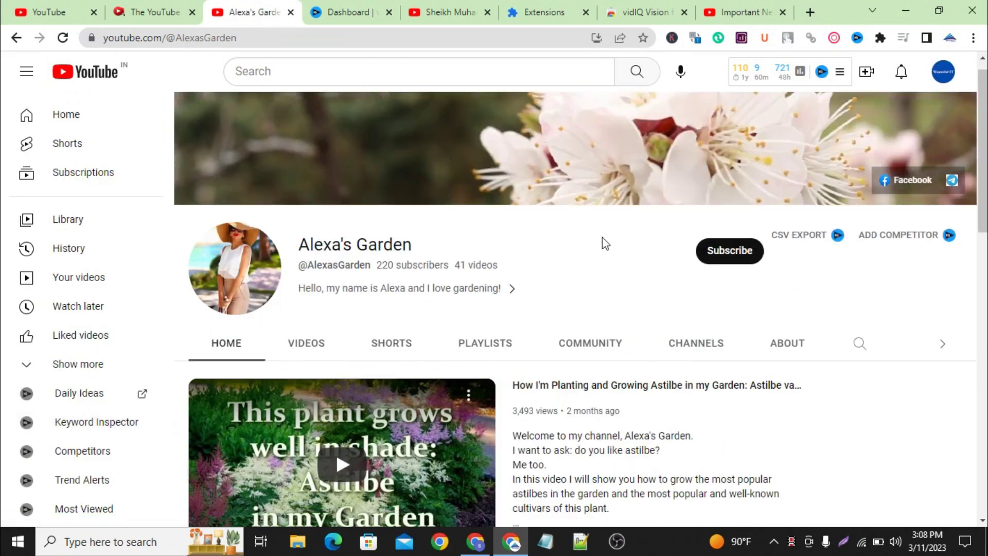
scroll(603, 242, down, 10)
scroll(605, 247, down, 5)
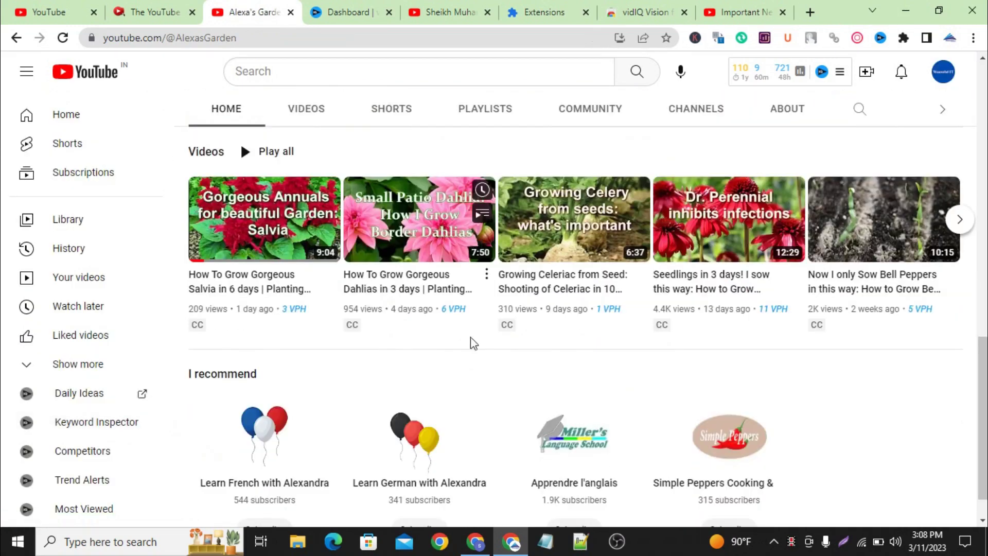
scroll(549, 363, up, 3)
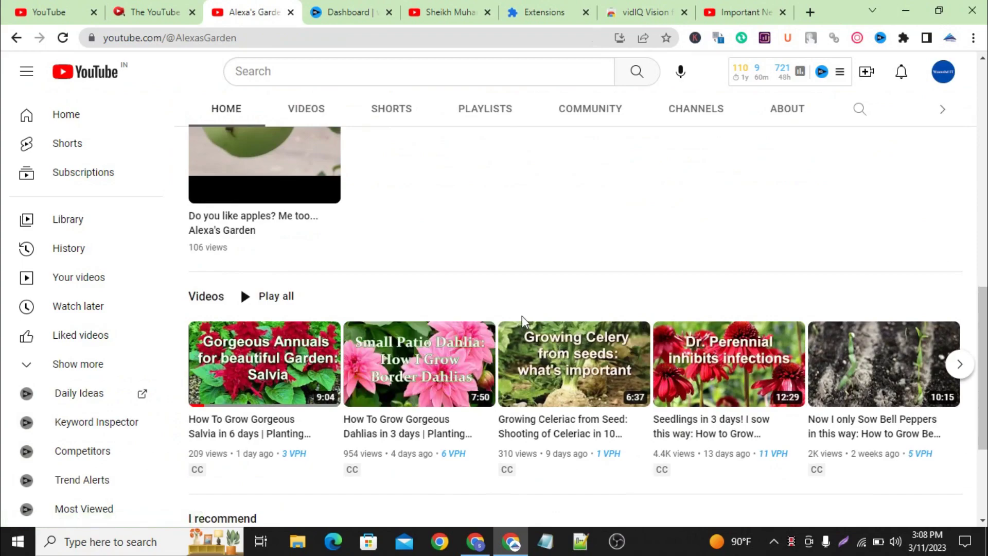
key(Print)
drag(177, 317, 960, 411)
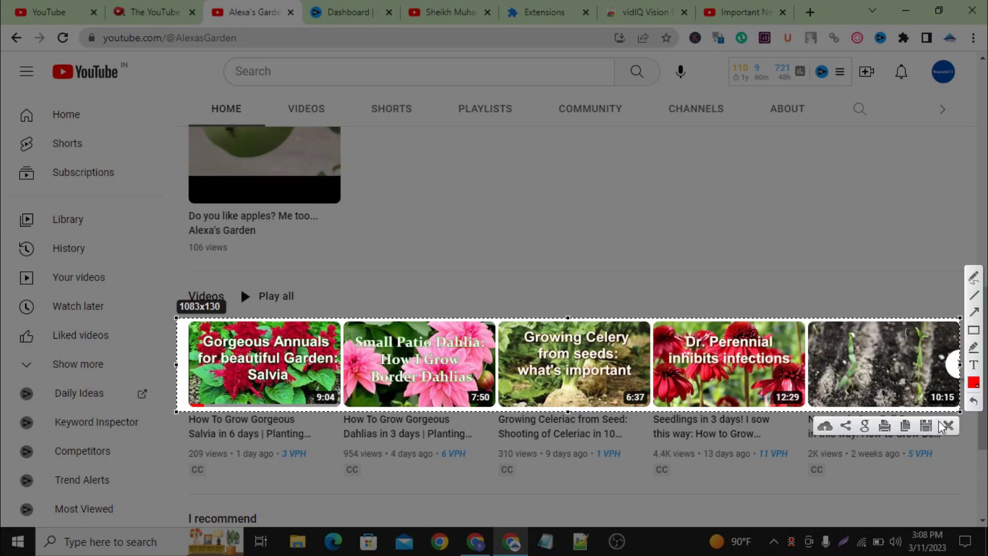
click(941, 426)
scroll(406, 360, down, 3)
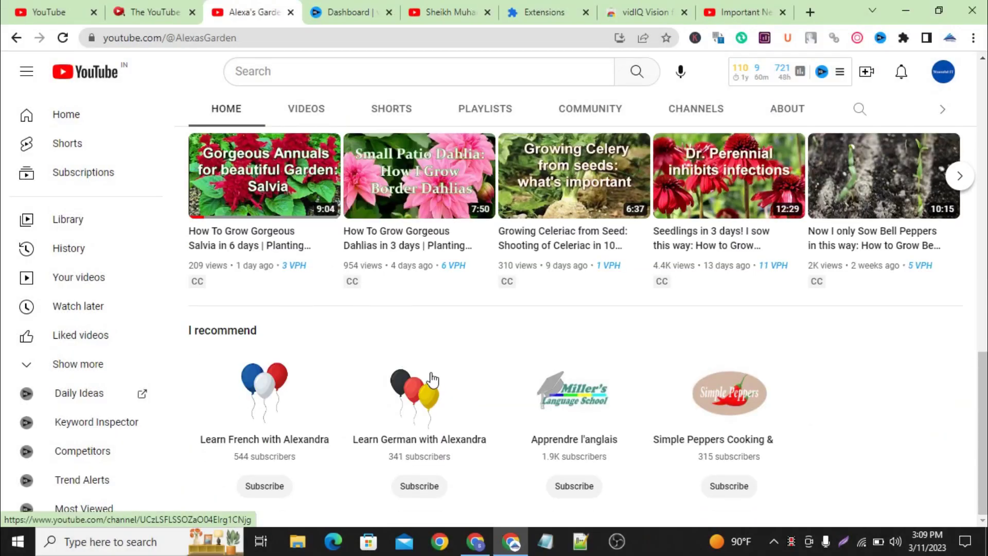
scroll(431, 380, up, 5)
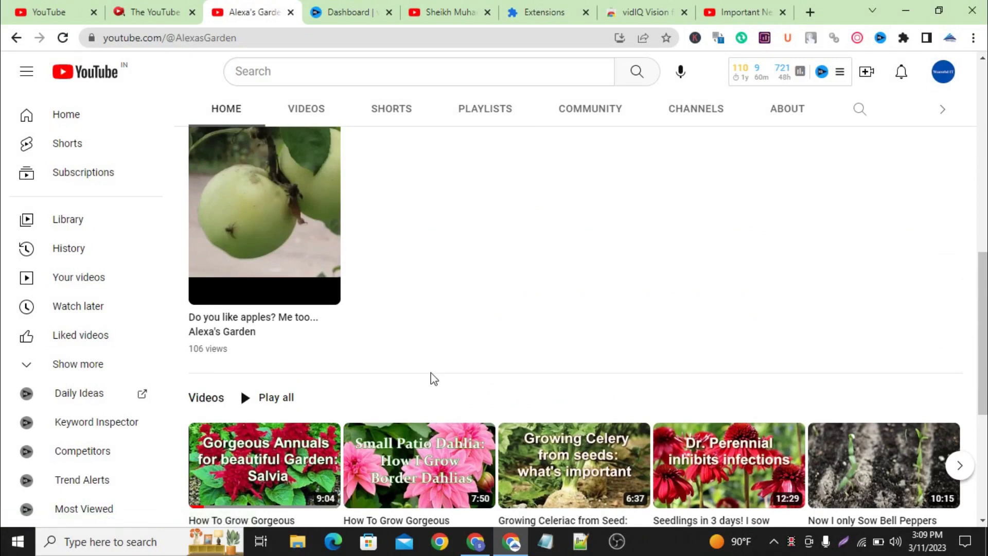
scroll(434, 378, up, 3)
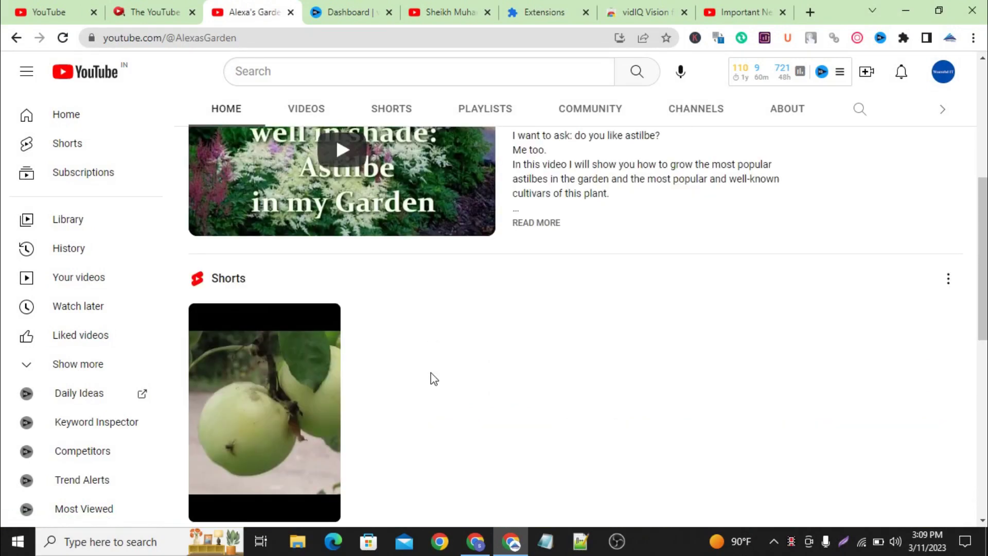
scroll(431, 379, up, 6)
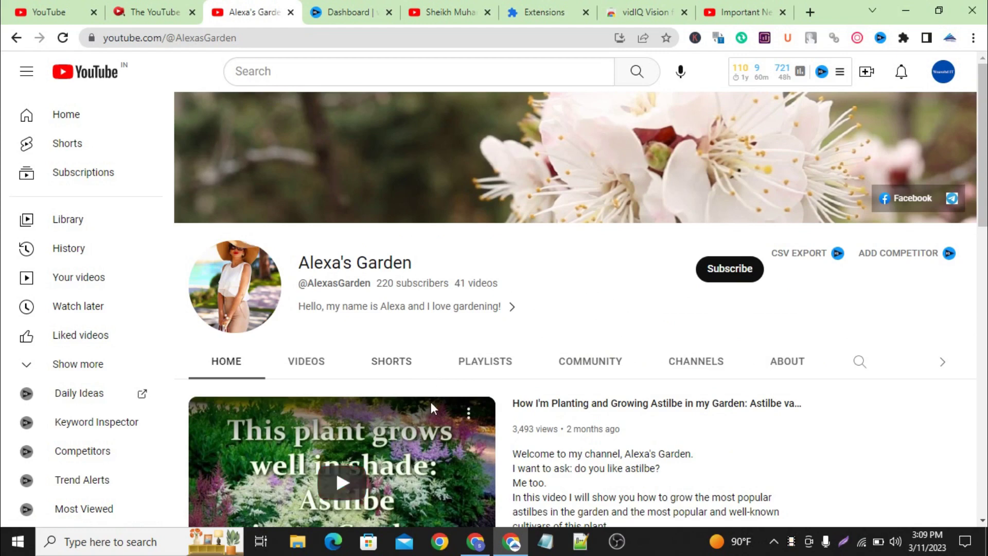
Review the other opened YouTube channel's page, and close both that page and the vidIQ Dashboard page
click(468, 11)
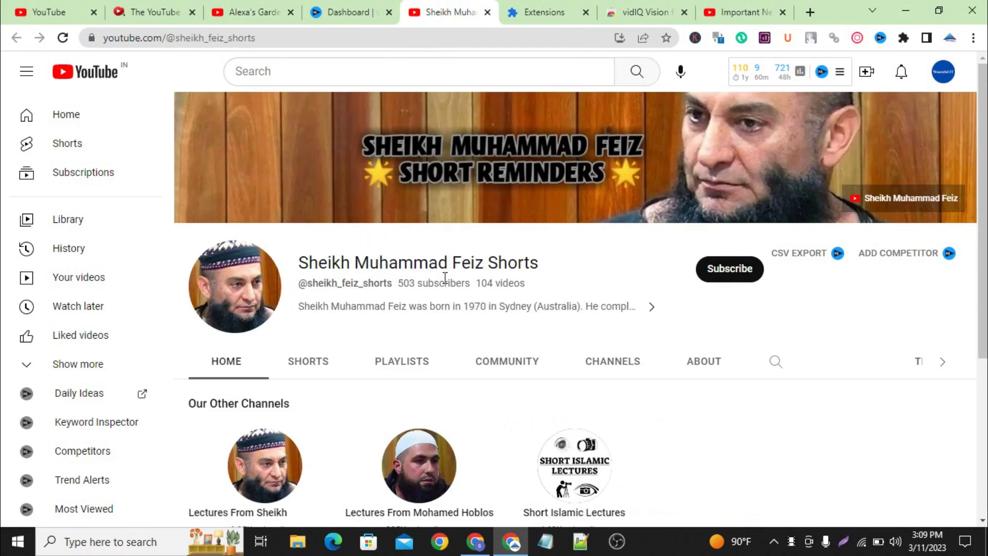
scroll(444, 280, down, 5)
scroll(331, 203, up, 4)
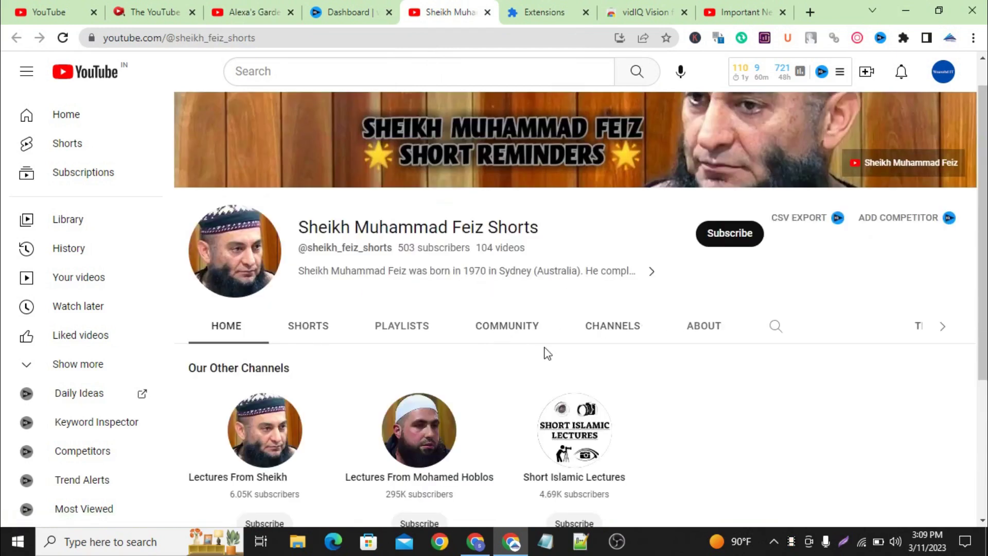
scroll(556, 351, down, 4)
scroll(500, 353, up, 4)
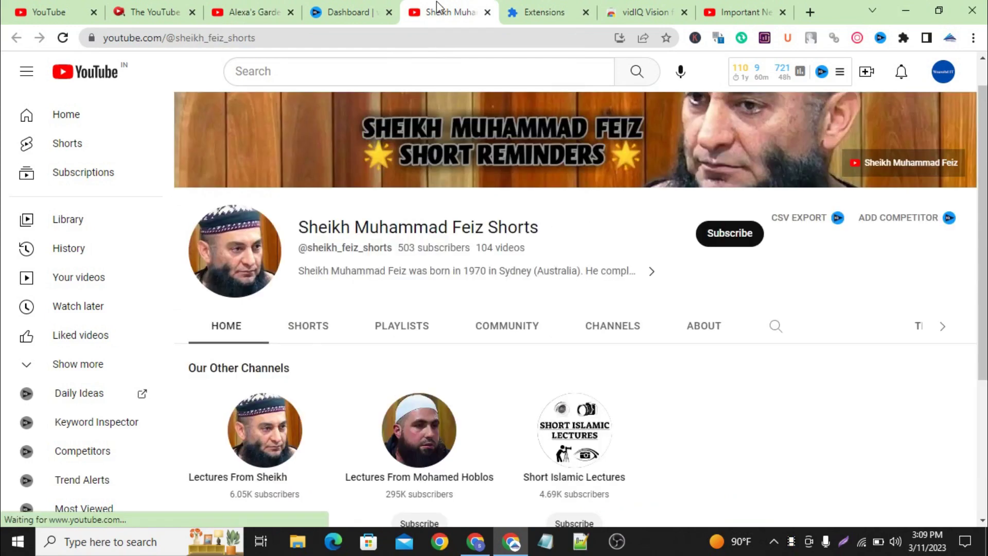
middle_click(437, 2)
middle_click(378, 6)
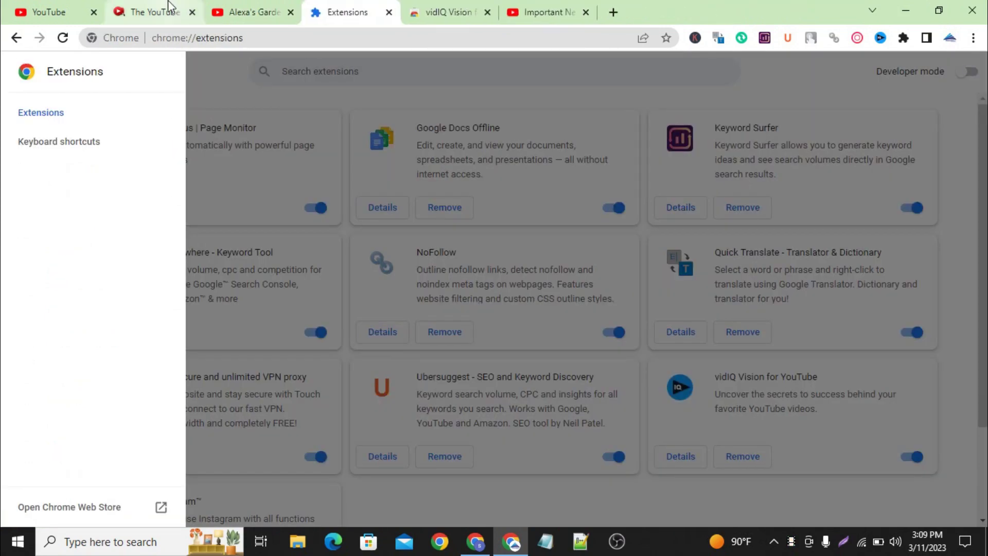
Open the channel "the underrated" from the Channel Crawler results in a new tab placed after Alexa's Garden, and view its channel page
click(165, 10)
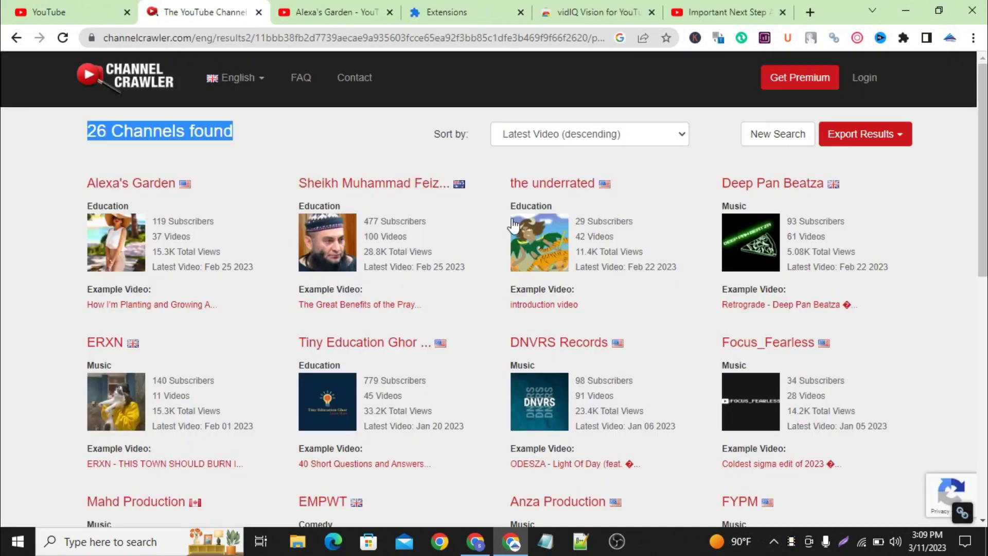
middle_click(538, 249)
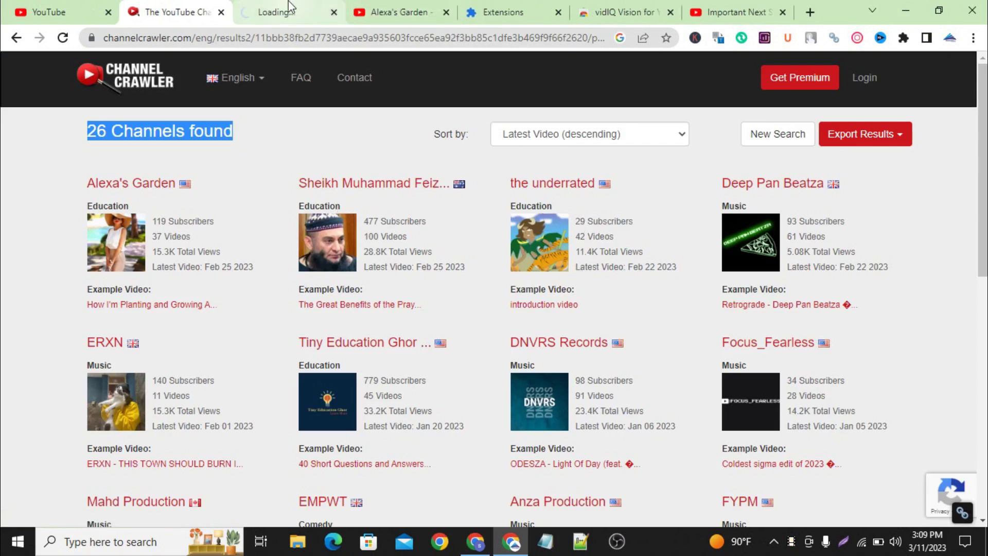
drag(288, 4, 391, 5)
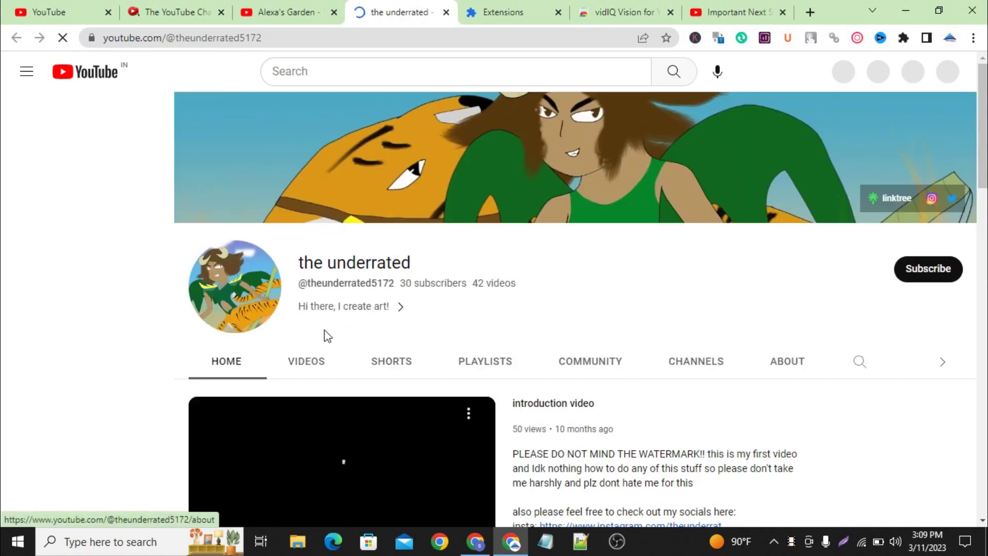
scroll(440, 372, down, 3)
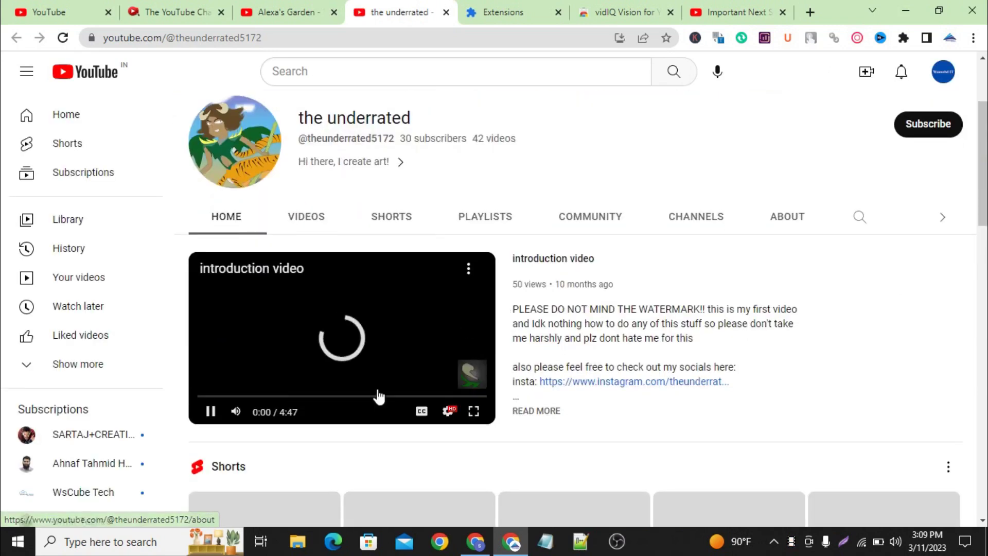
scroll(464, 308, up, 3)
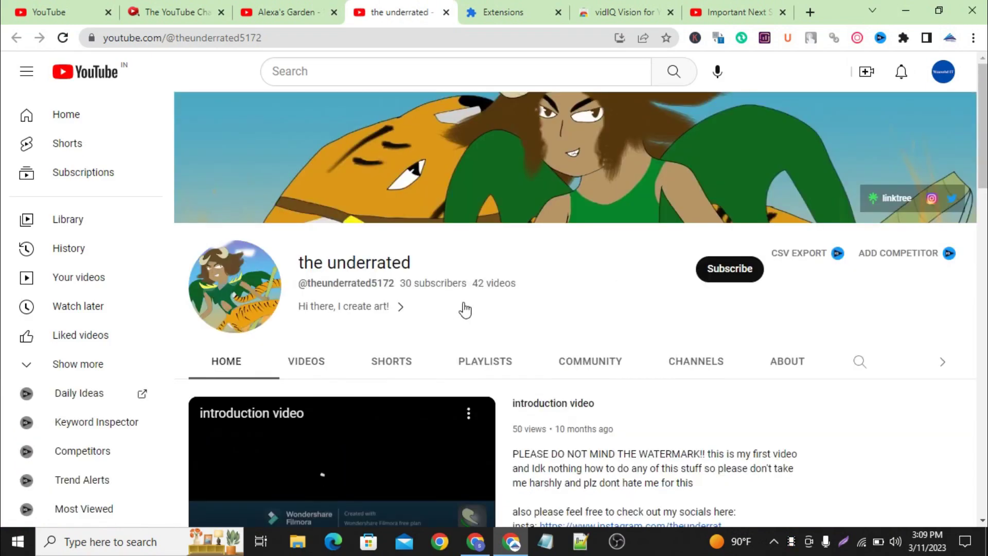
Mark the subscriber count of "the underrated" in the channel header with a temporary screenshot selection
drag(469, 268, 520, 291)
click(516, 311)
key(Print)
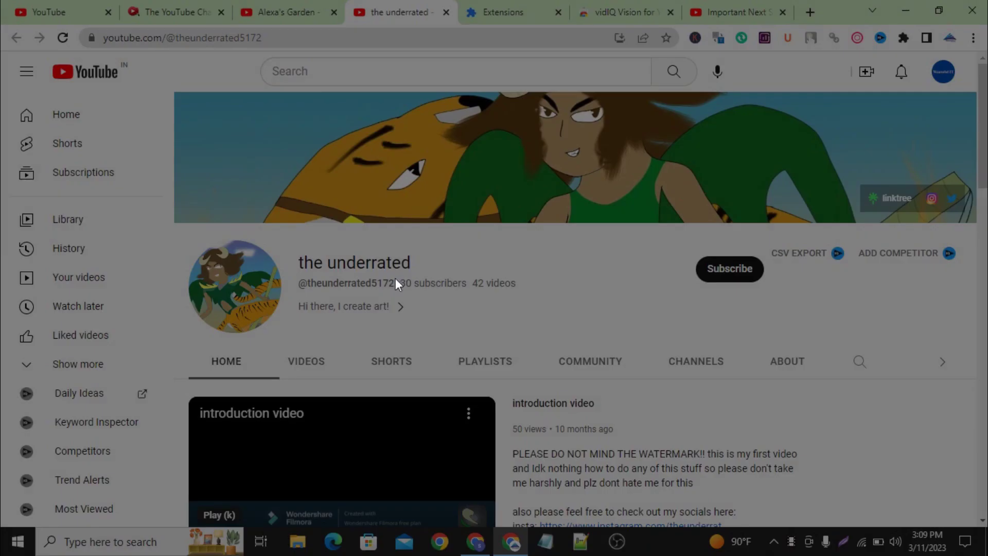
drag(395, 274, 478, 297)
click(466, 311)
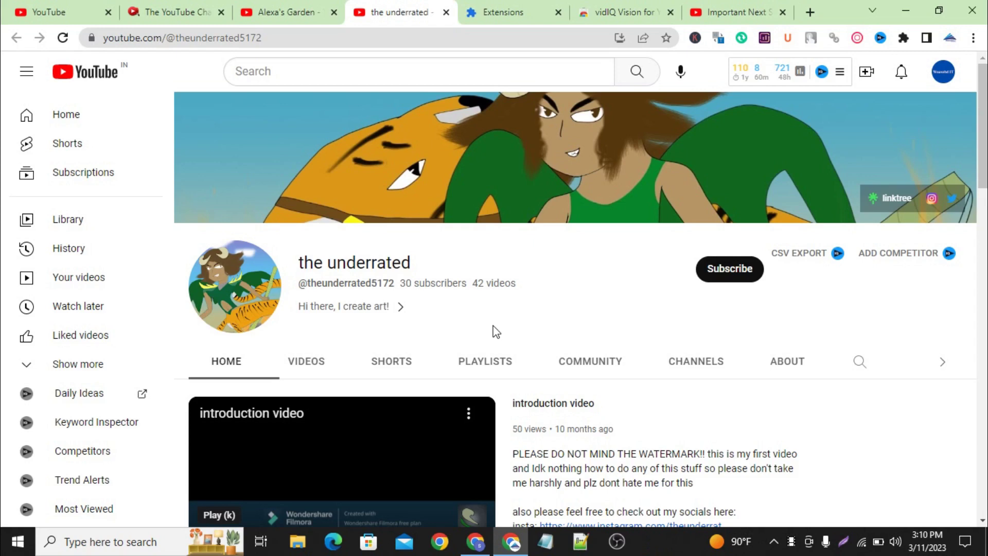
Open the video "inktober day 27 28| relax and draw with me" from the channel's Videos row and pause it
scroll(495, 330, down, 10)
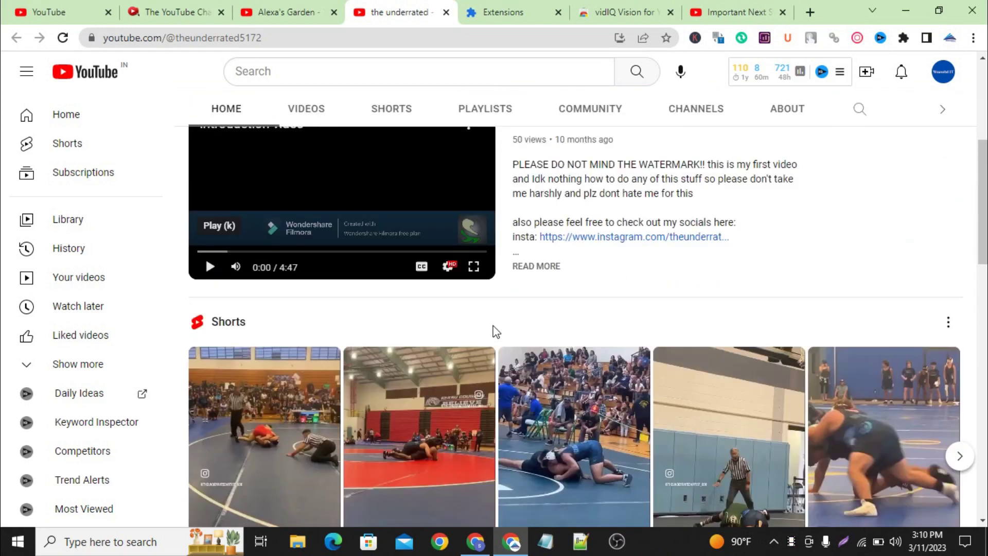
scroll(522, 288, down, 4)
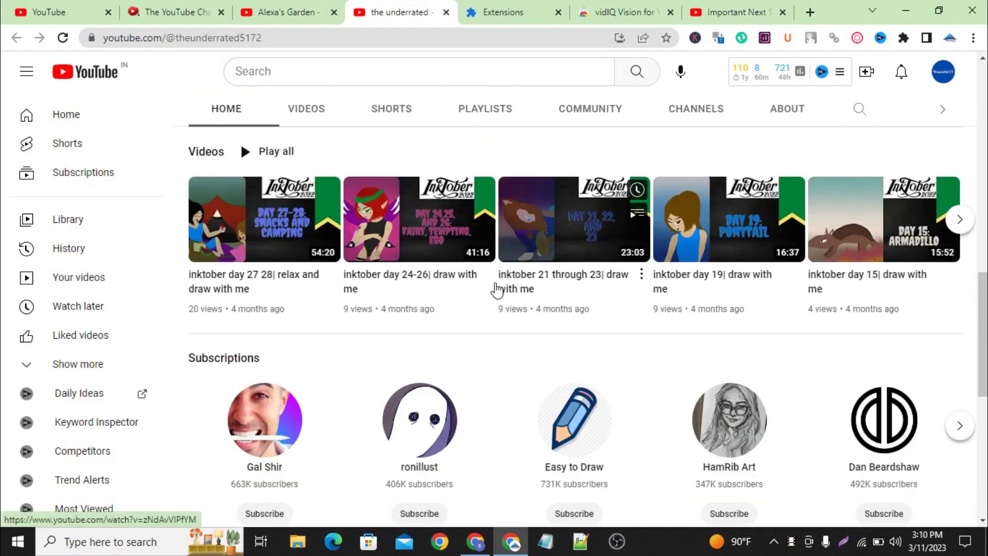
click(256, 238)
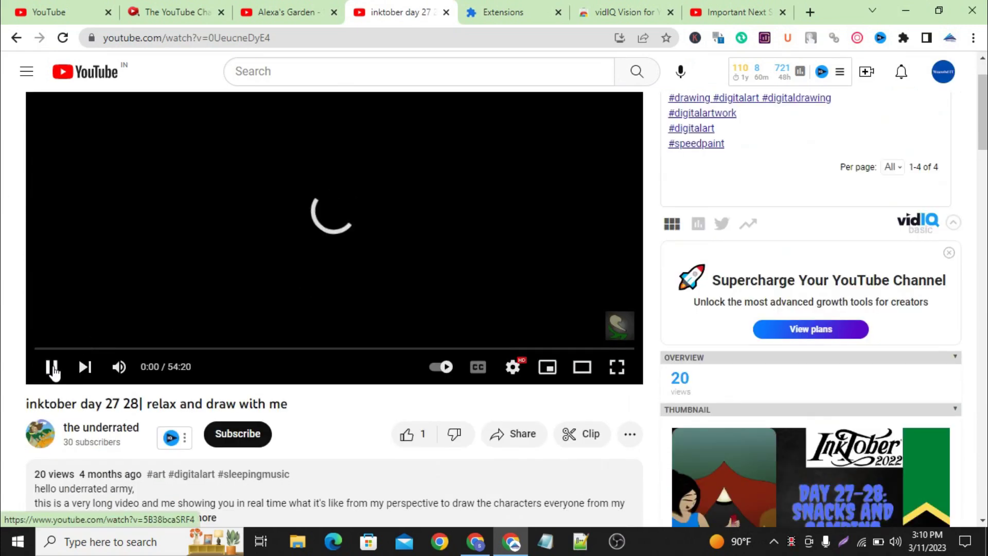
click(53, 368)
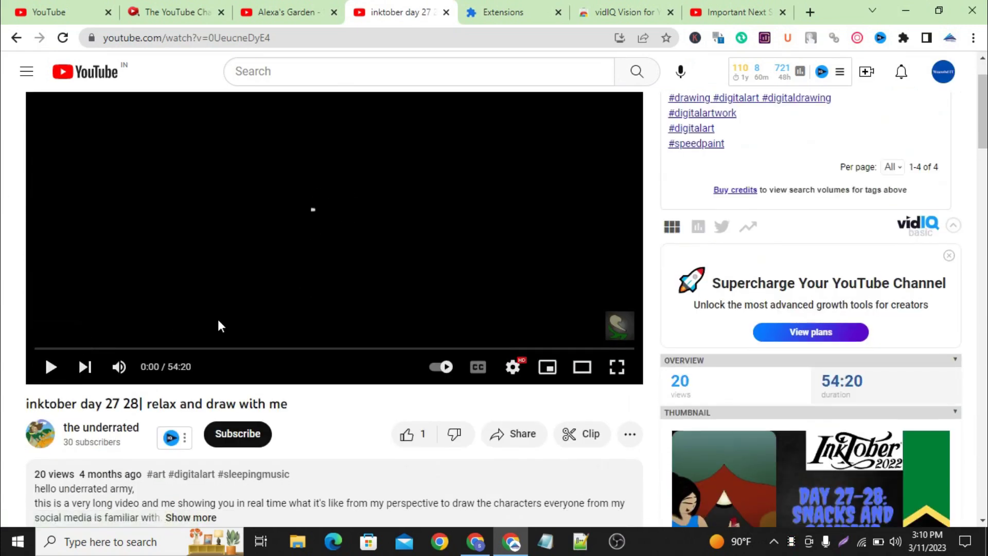
Examine the vidIQ data beside the video, including the SEO score, optimization checklist, video tags and channel tags
scroll(334, 267, down, 1)
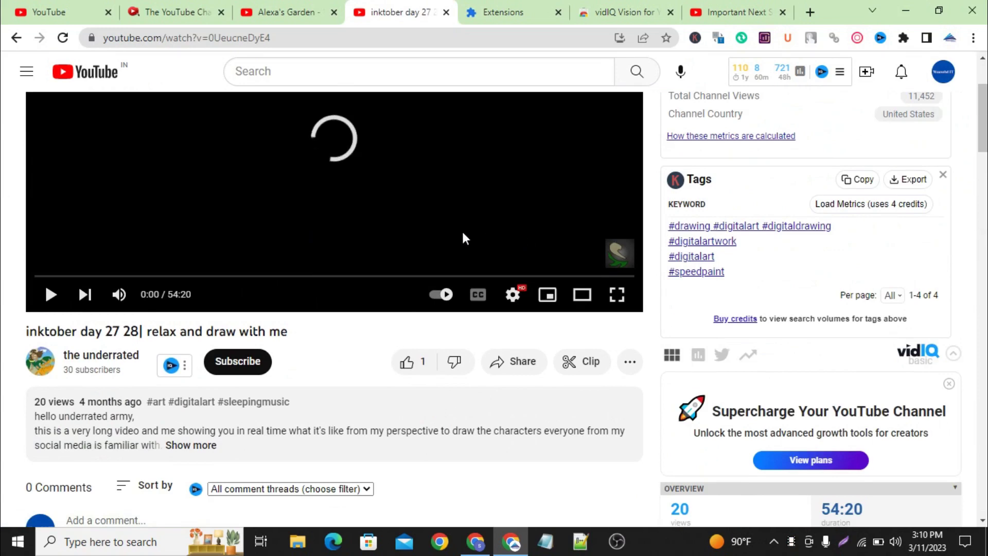
scroll(853, 259, down, 7)
scroll(853, 259, down, 8)
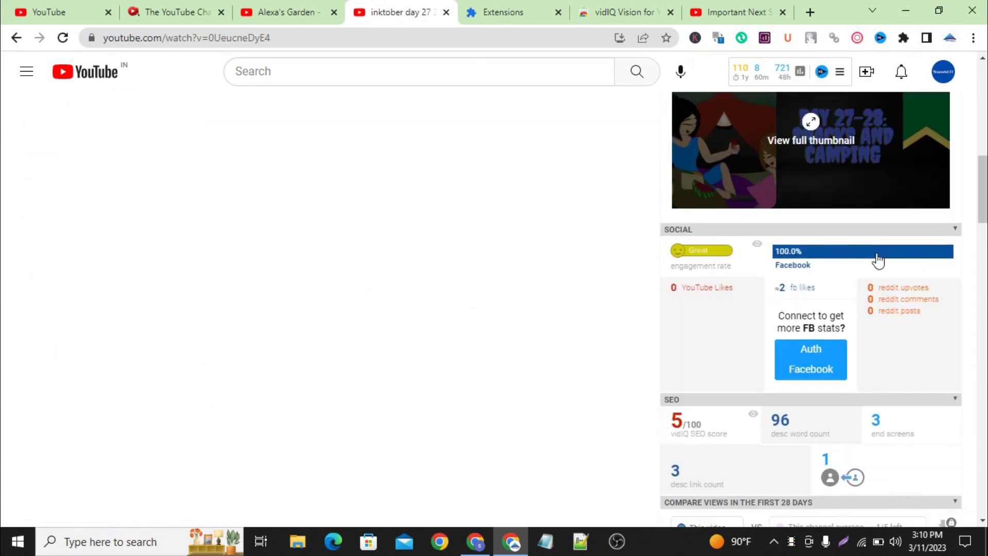
scroll(747, 262, down, 7)
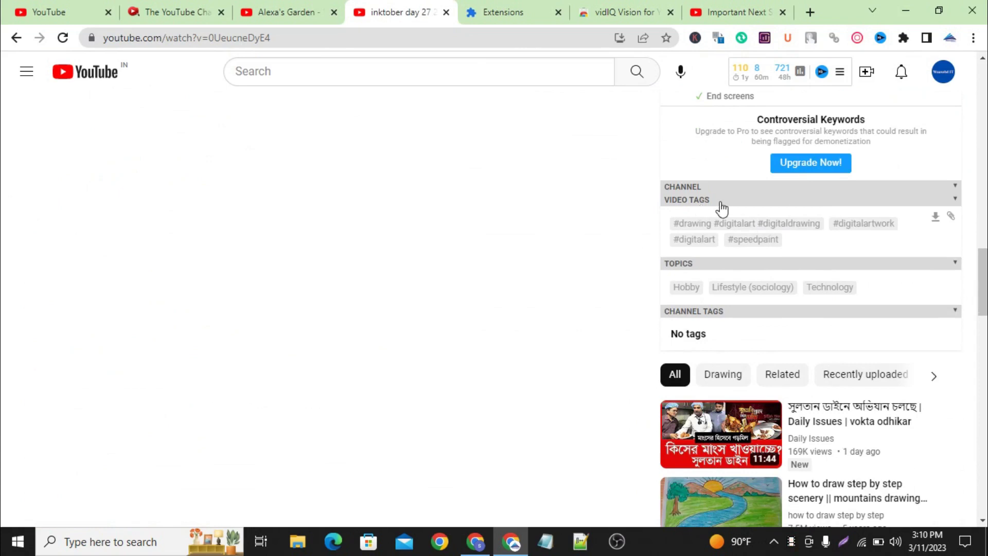
scroll(777, 251, up, 6)
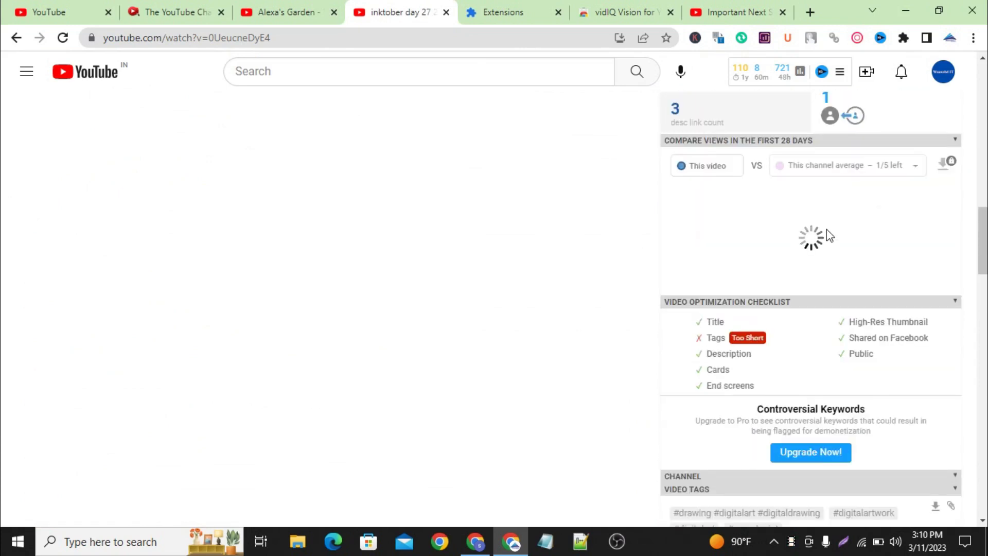
scroll(827, 231, down, 4)
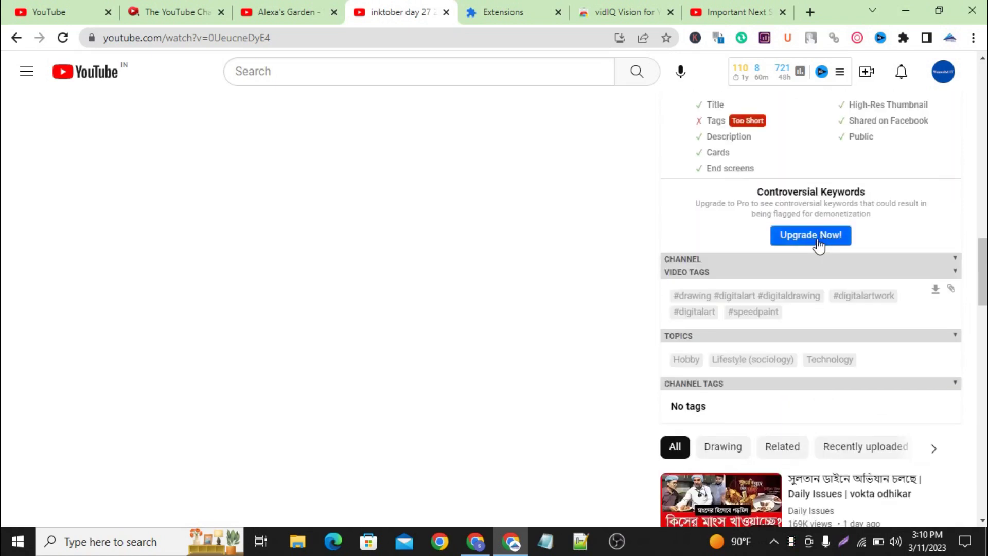
Mark the Channel and Video Tags headings and the listed video tags with temporary screenshot selections
key(Print)
drag(659, 249, 925, 284)
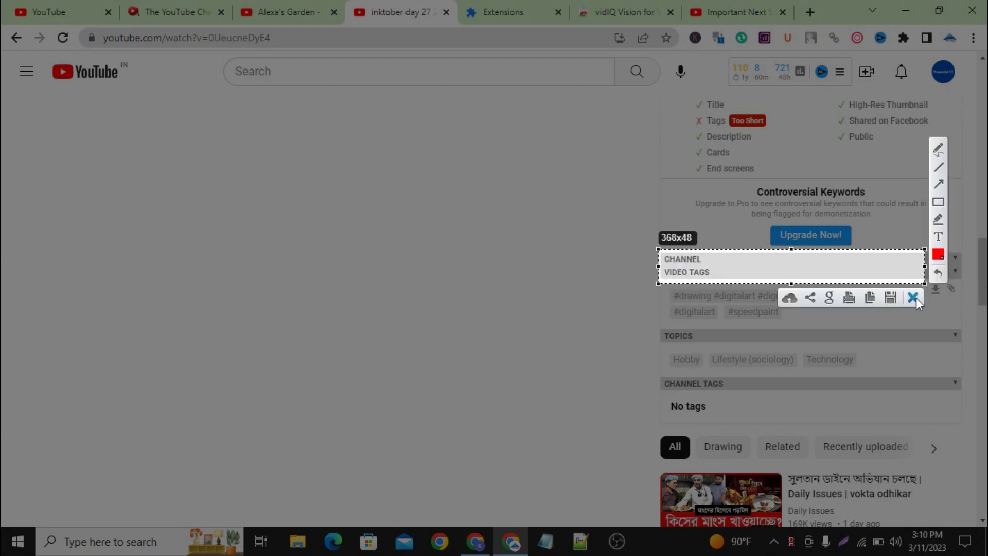
click(913, 298)
key(Print)
drag(666, 287, 905, 323)
click(896, 337)
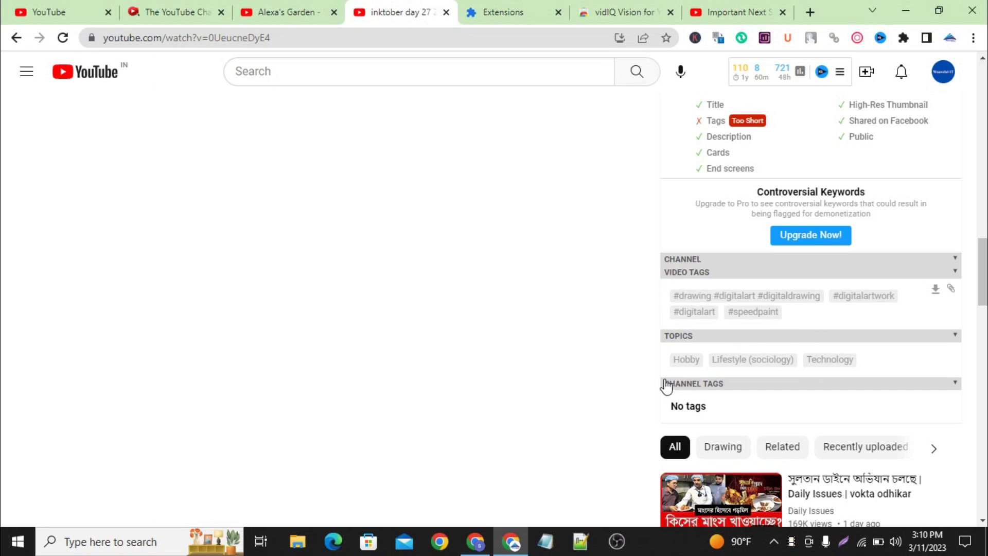
Mark the Channel Tags section and the Topics section in the vidIQ data with temporary screenshot selections
key(Print)
drag(657, 377, 952, 417)
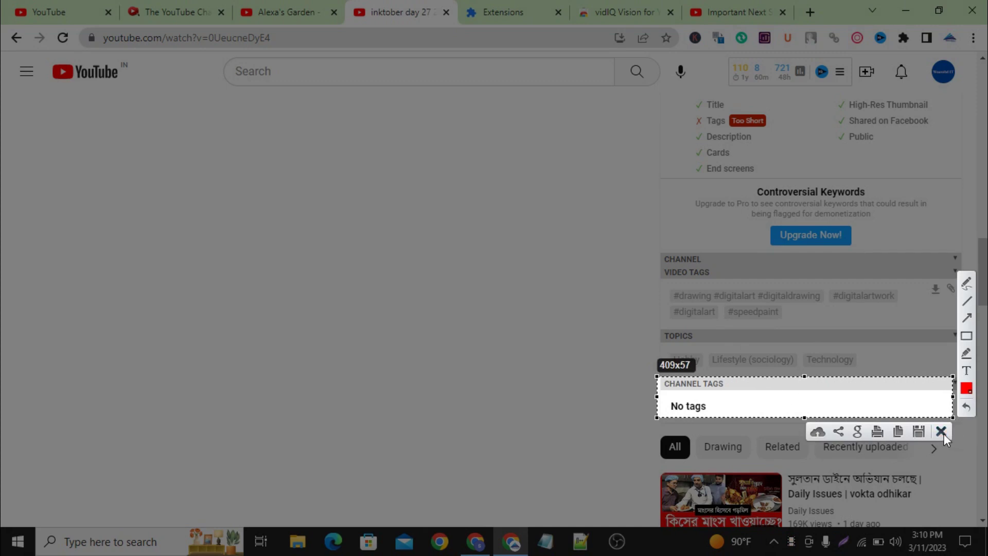
click(941, 431)
key(Print)
drag(655, 324, 956, 375)
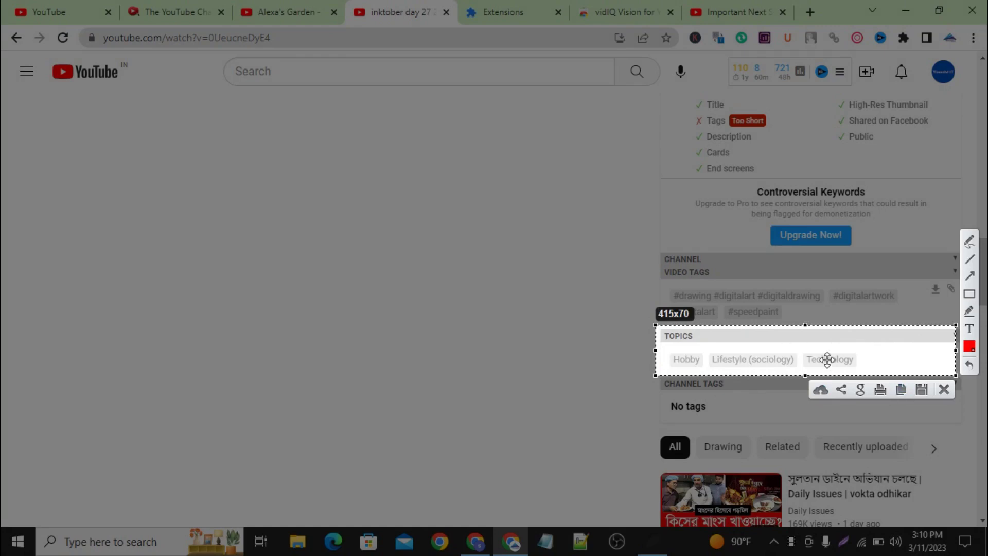
click(945, 389)
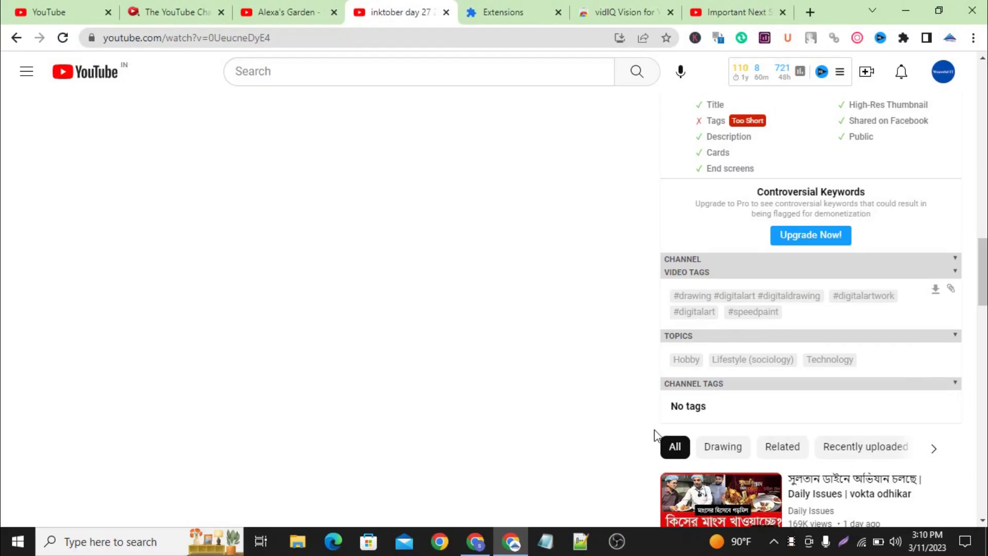
Return from the video to the channel page of "the underrated" and pause its introduction video
scroll(653, 435, up, 8)
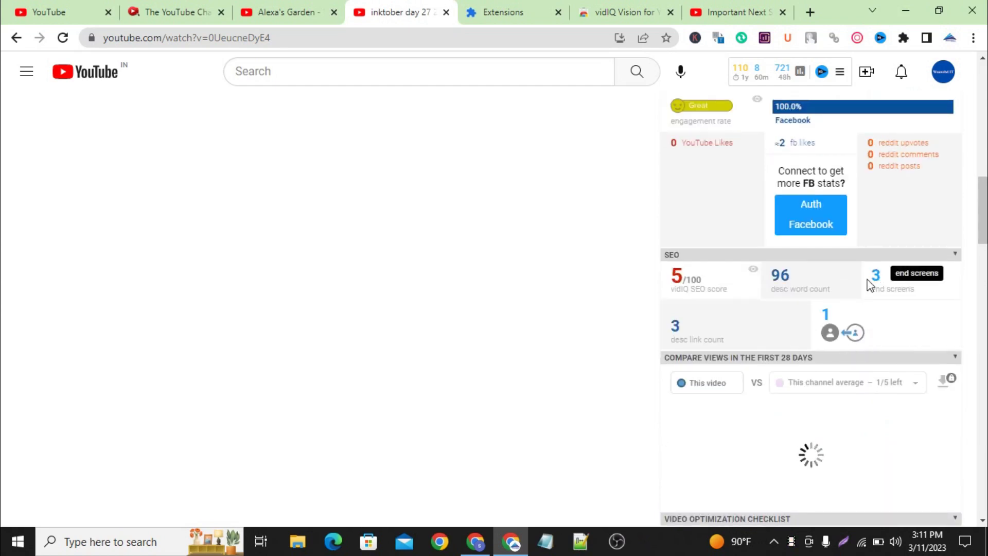
scroll(798, 304, up, 3)
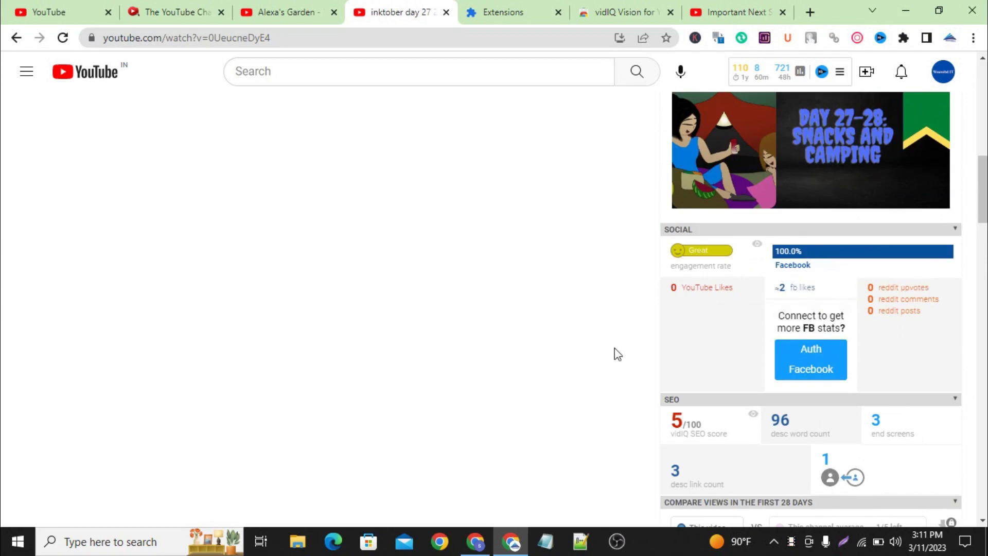
scroll(612, 350, up, 10)
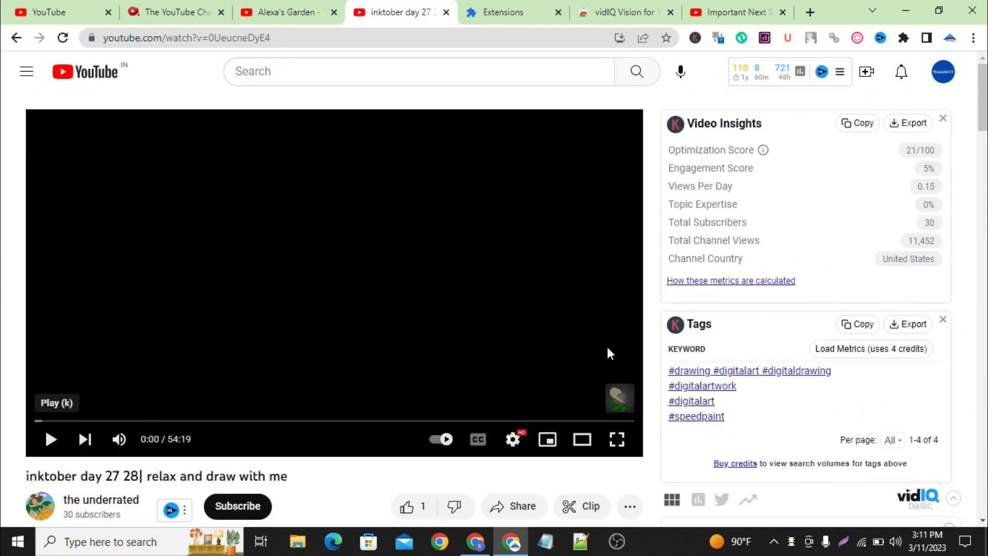
scroll(608, 349, down, 1)
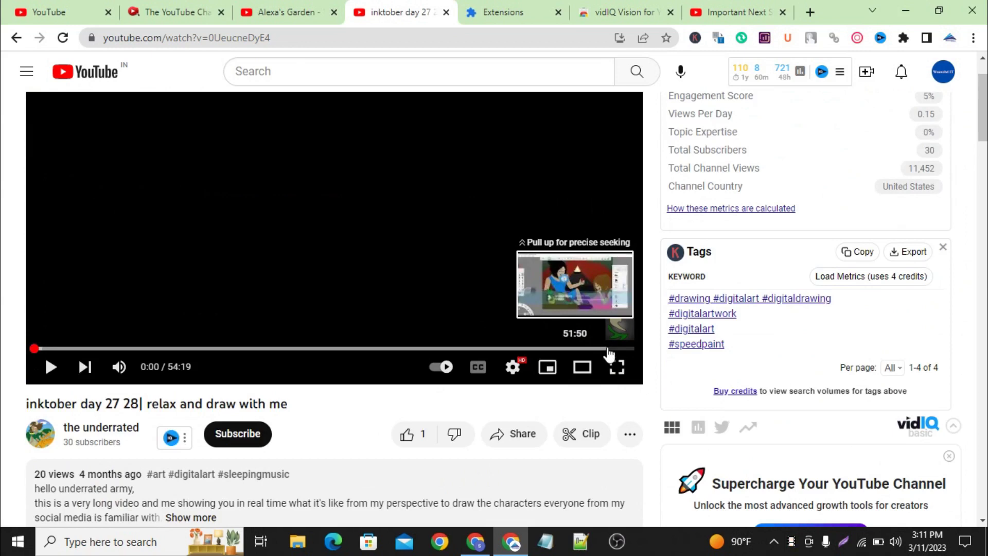
click(93, 442)
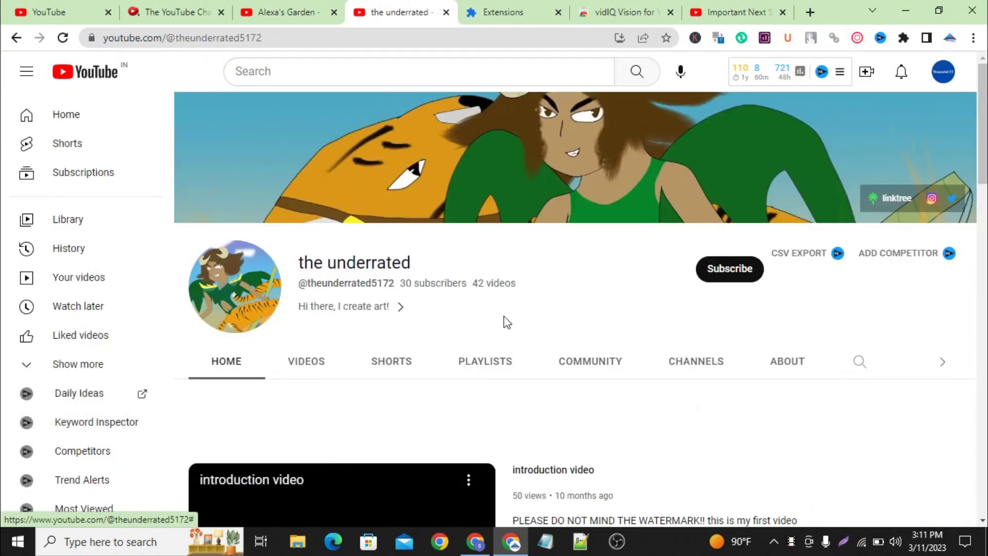
scroll(443, 433, down, 3)
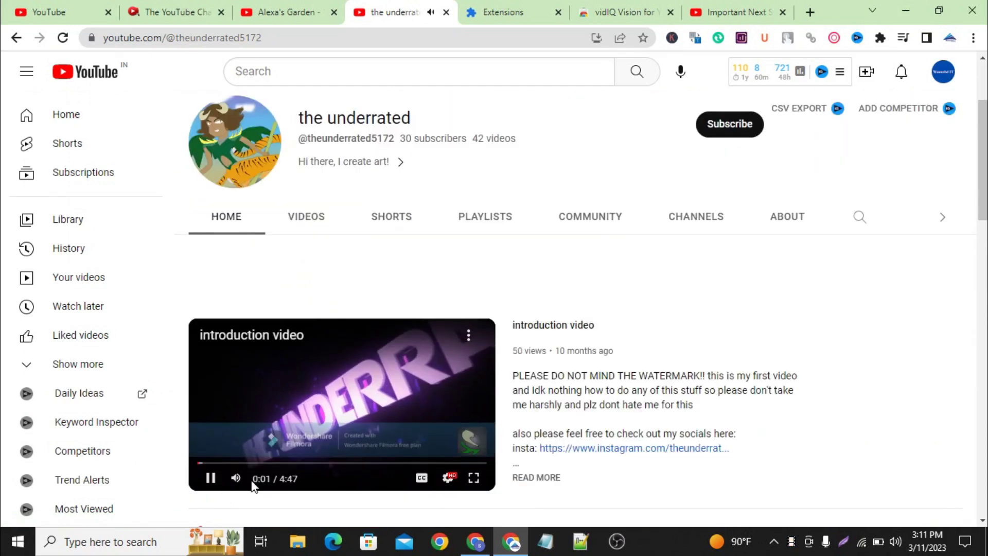
click(210, 478)
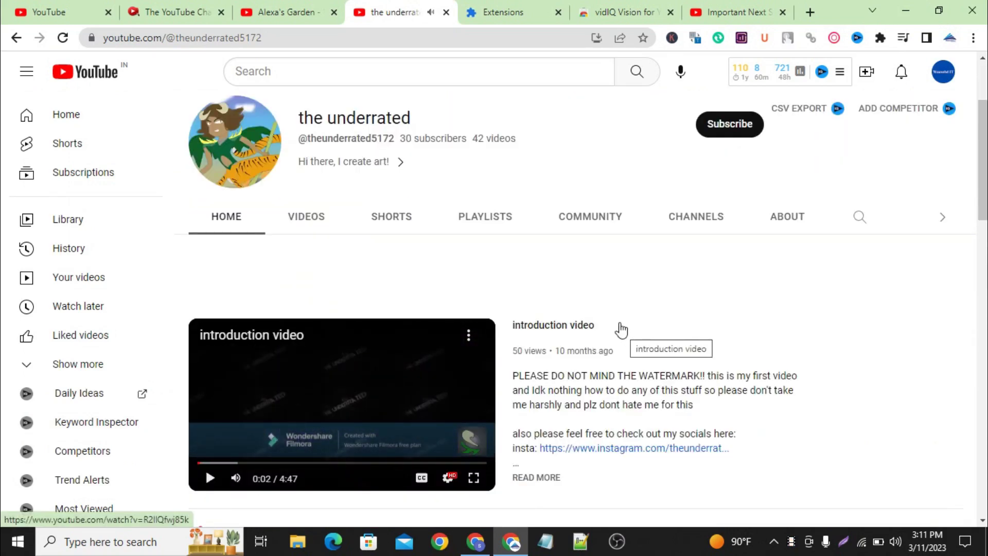
Switch back to the Alexa's Garden channel, open its About page and read the channel description
click(254, 6)
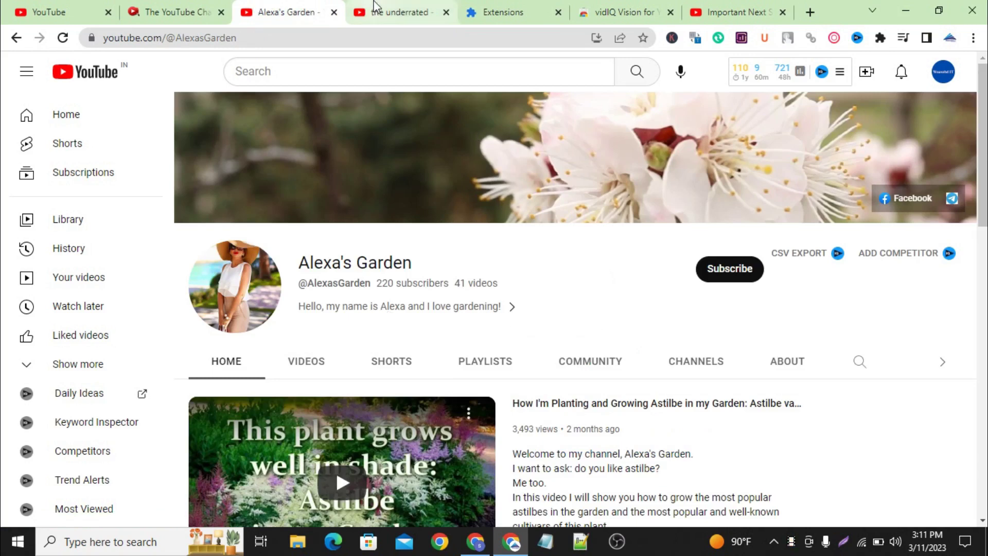
click(427, 12)
click(309, 12)
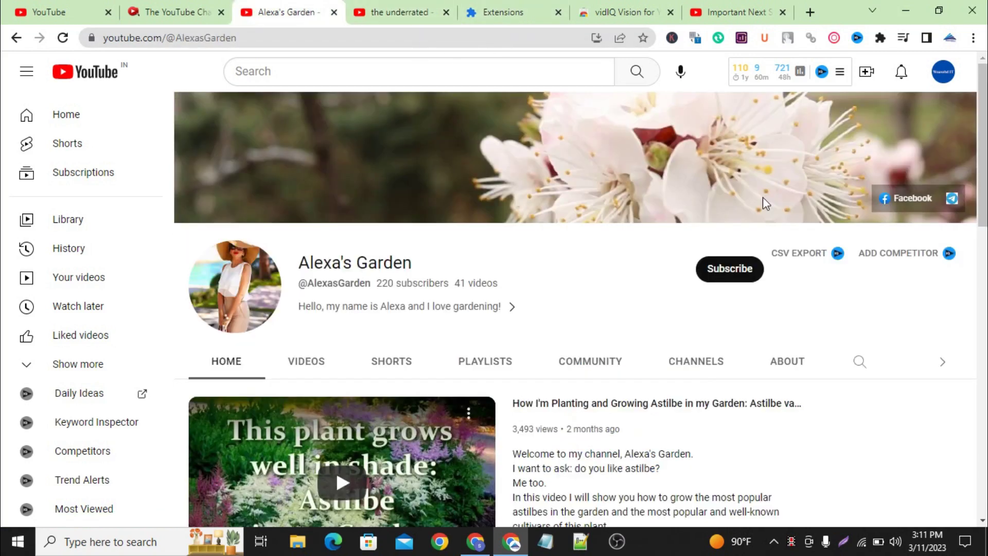
click(784, 366)
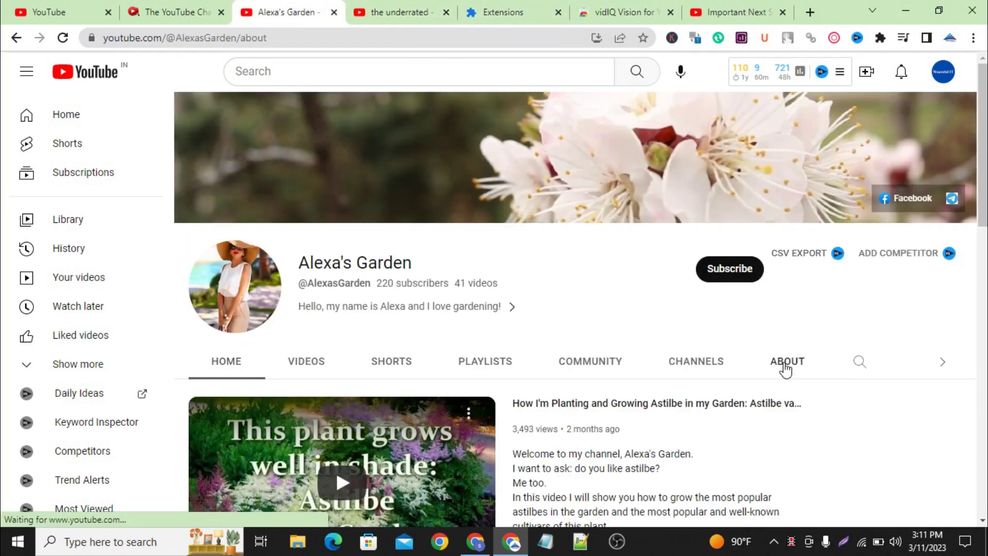
scroll(611, 220, down, 5)
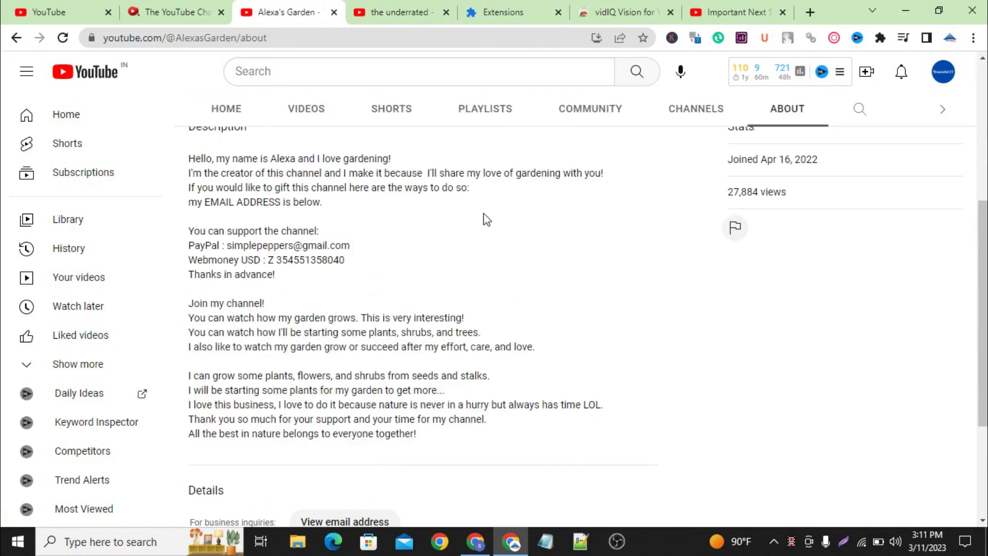
scroll(497, 211, down, 1)
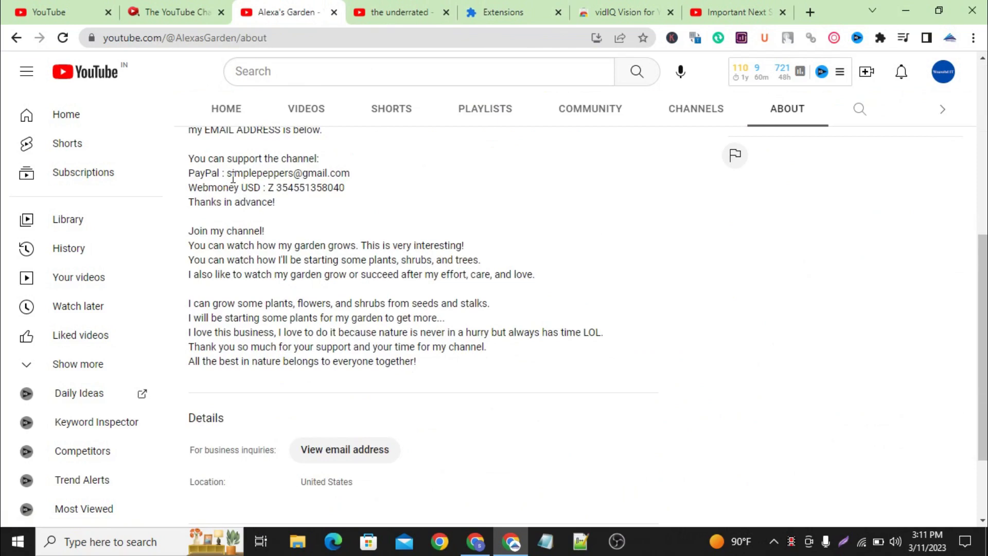
Highlight the PayPal e-mail address in the channel description, clear the highlight, and view the Details section with the business inquiries entry
drag(229, 174, 352, 183)
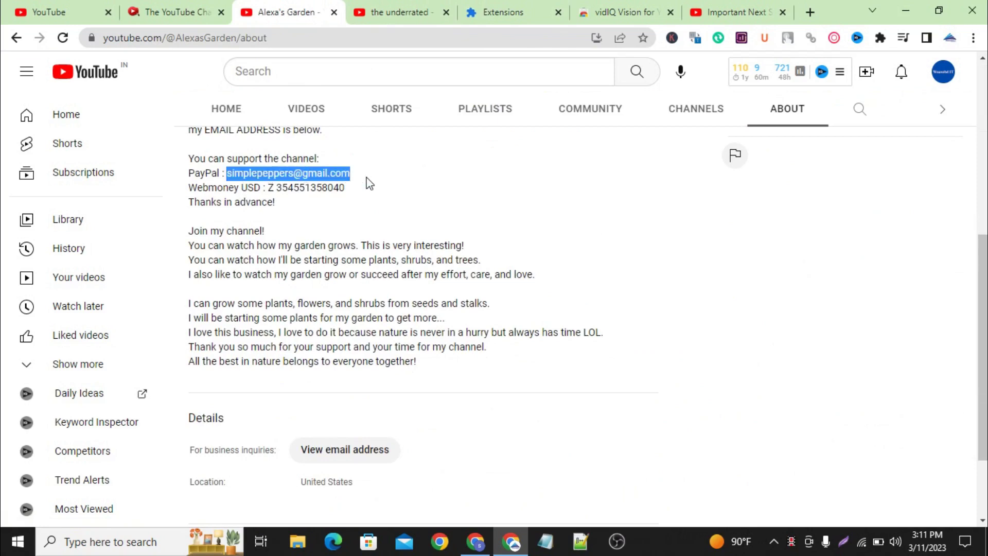
click(355, 188)
scroll(403, 172, down, 1)
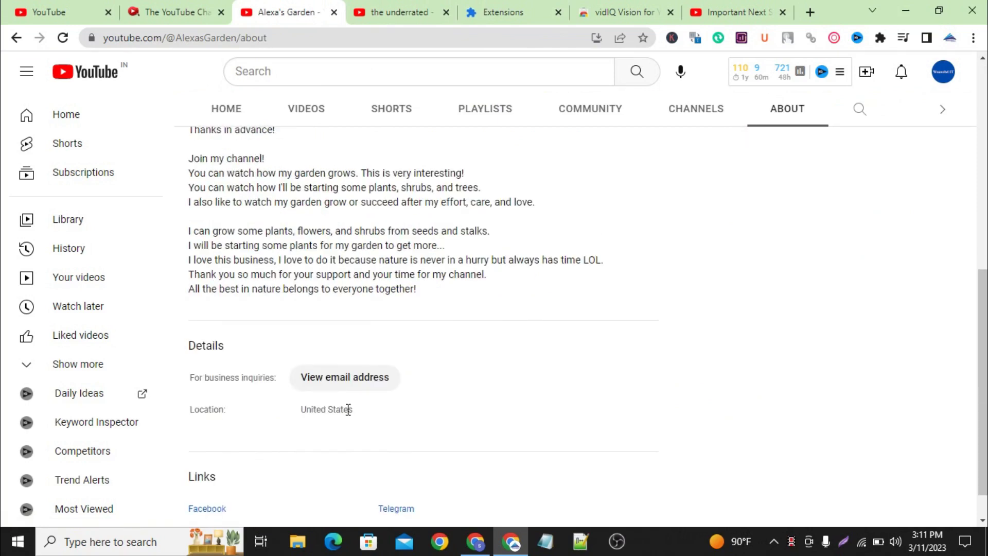
Reread the PayPal e-mail entry in the channel description and view the Details and Links sections below it
scroll(383, 216, up, 1)
scroll(383, 216, up, 1)
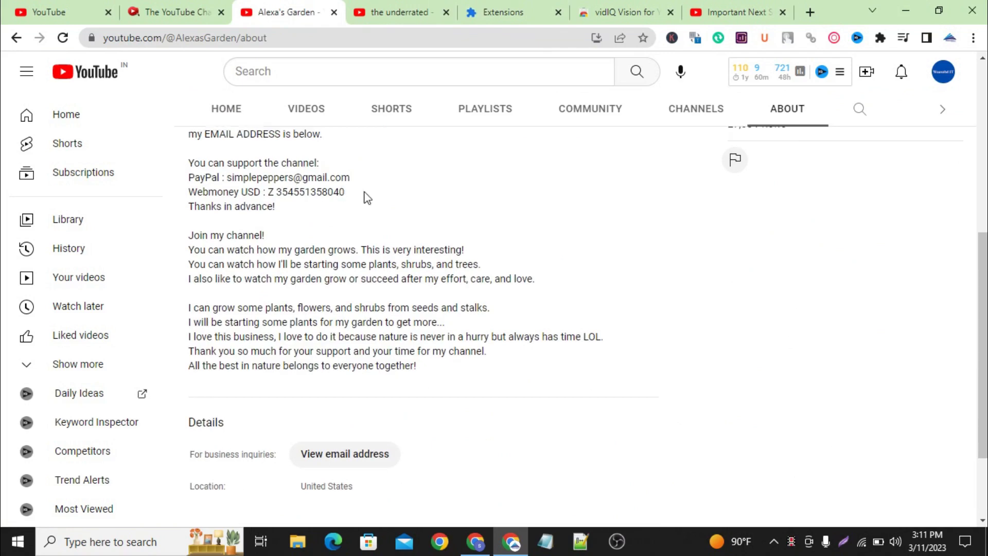
scroll(329, 216, up, 1)
double_click(316, 247)
click(316, 246)
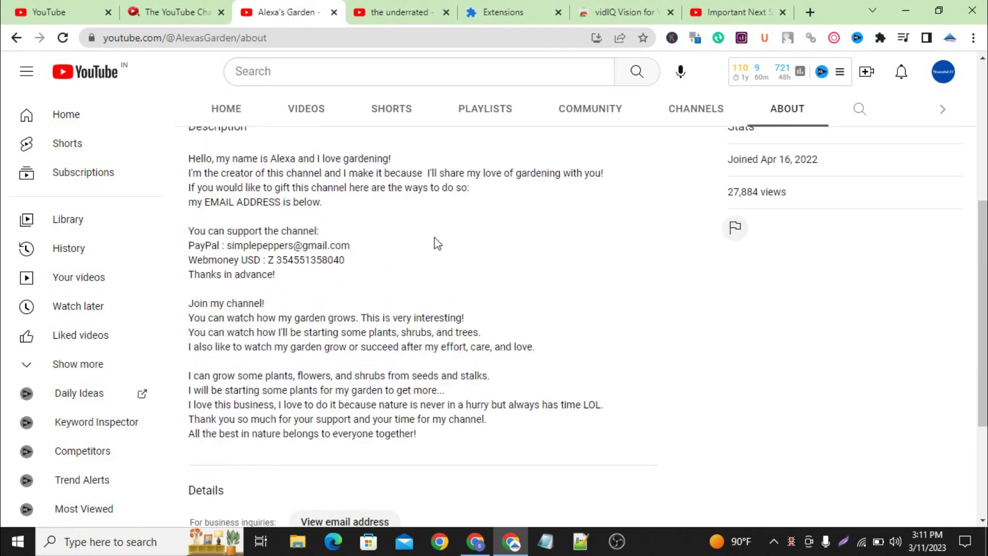
scroll(438, 247, down, 2)
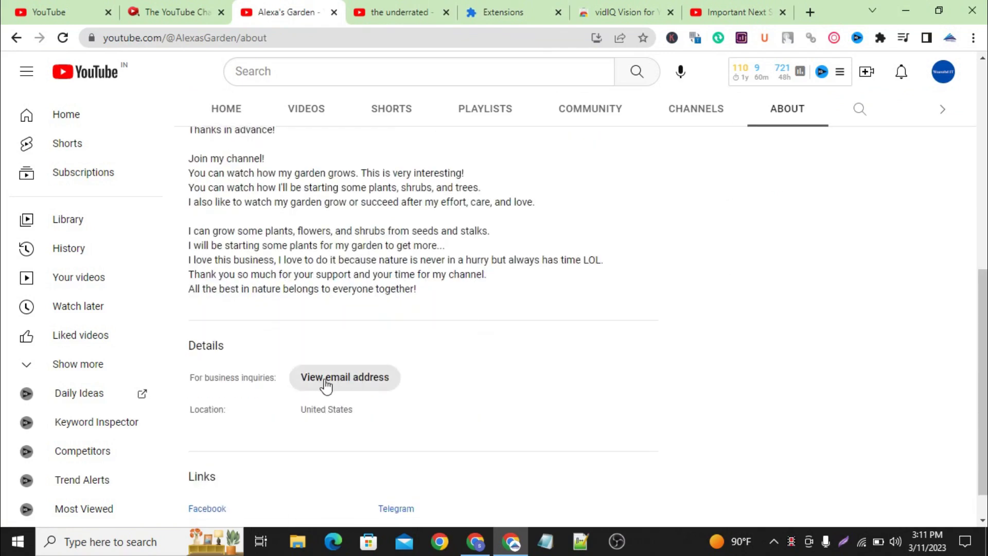
scroll(331, 381, down, 1)
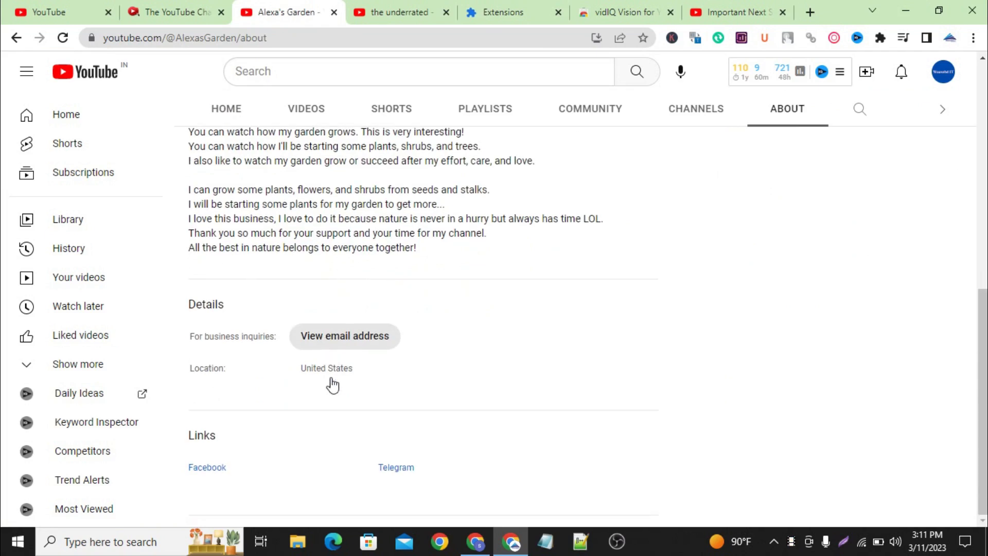
Mark the Facebook link in the channel's Links section with a temporary screenshot selection
middle_click(207, 467)
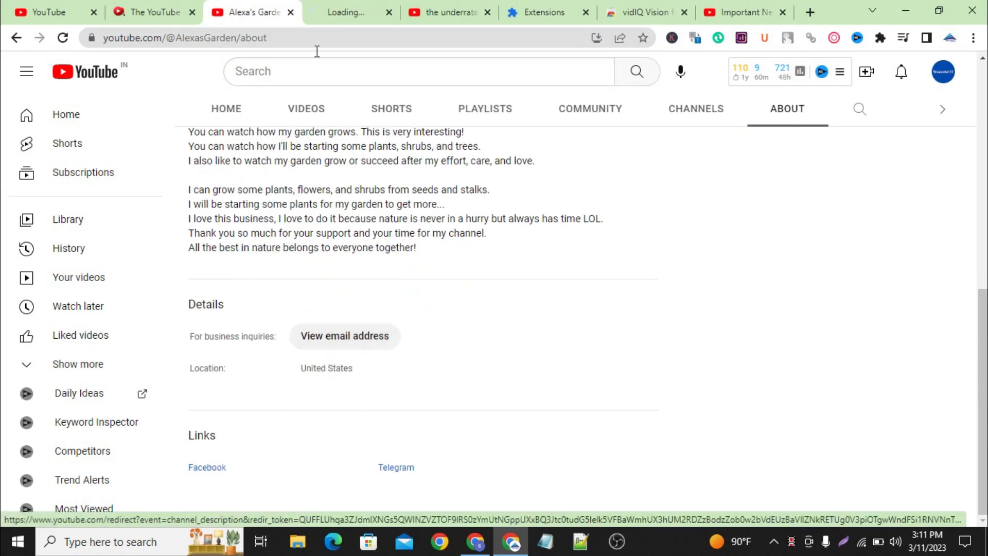
middle_click(343, 12)
key(Print)
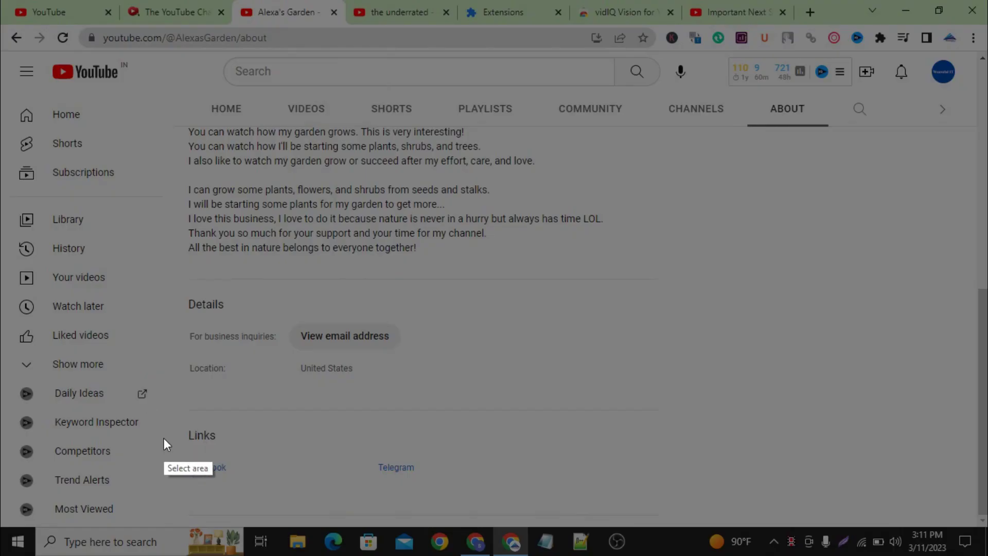
drag(176, 449, 265, 480)
click(253, 493)
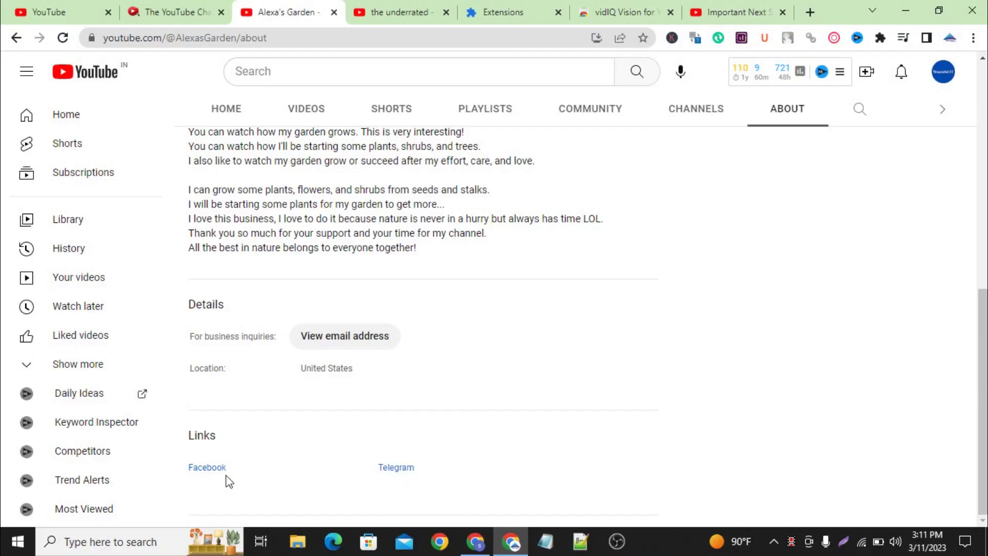
Open the channel's linked Facebook page in a new tab, and briefly open and close a message chat with the page
middle_click(218, 473)
click(377, 7)
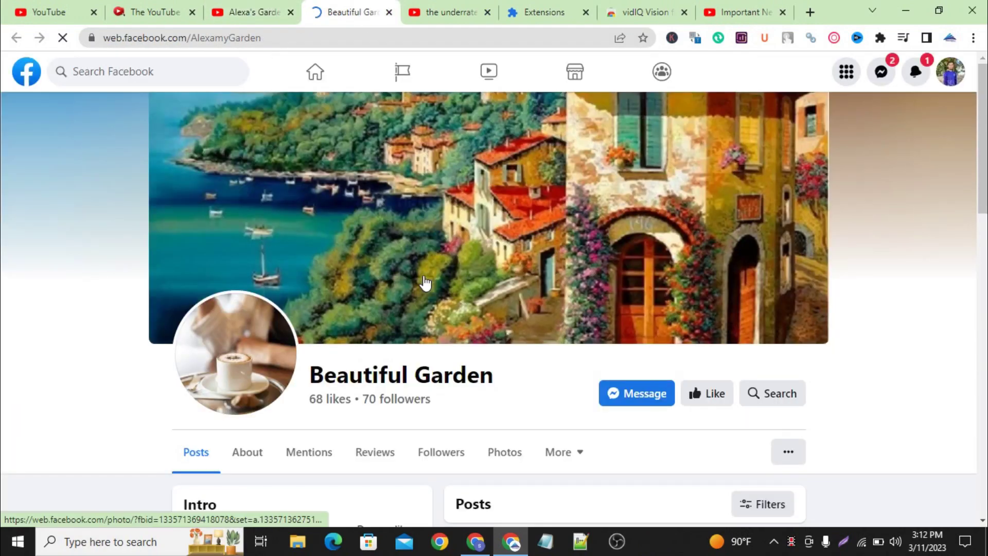
scroll(425, 283, down, 3)
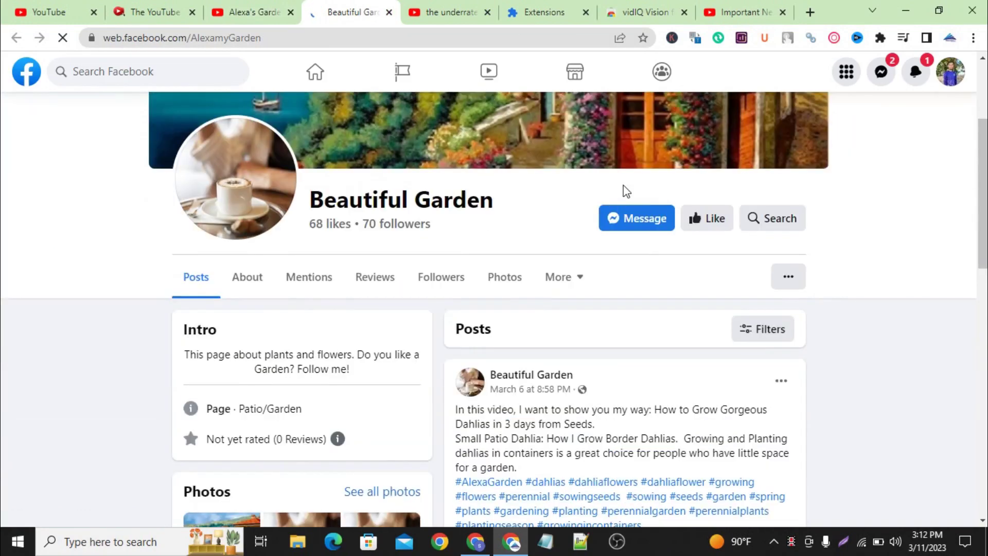
click(628, 225)
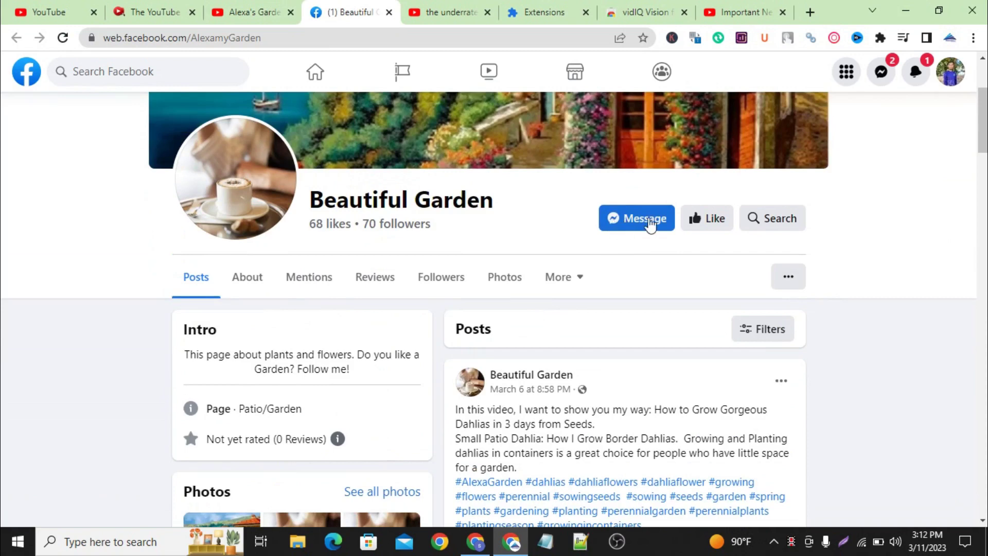
scroll(650, 229, up, 3)
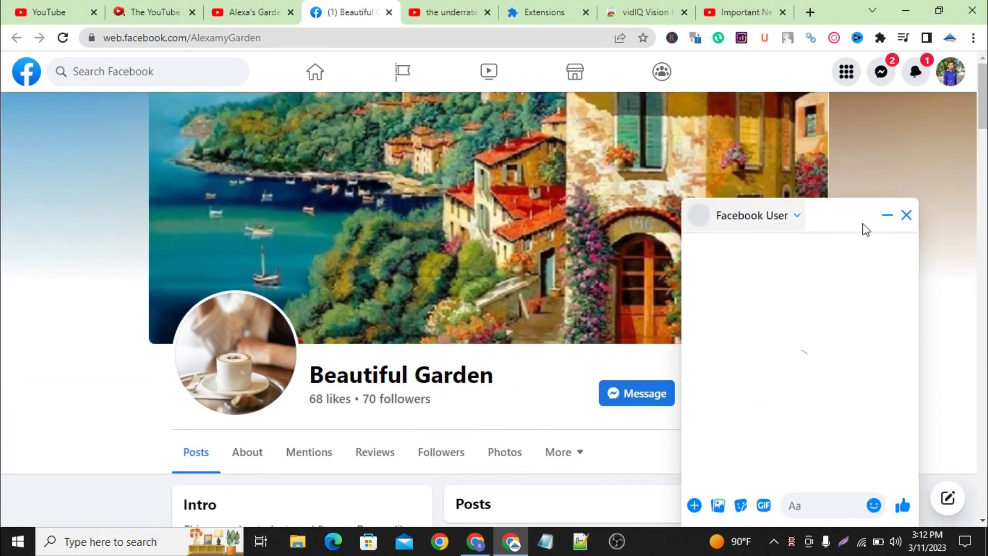
click(906, 216)
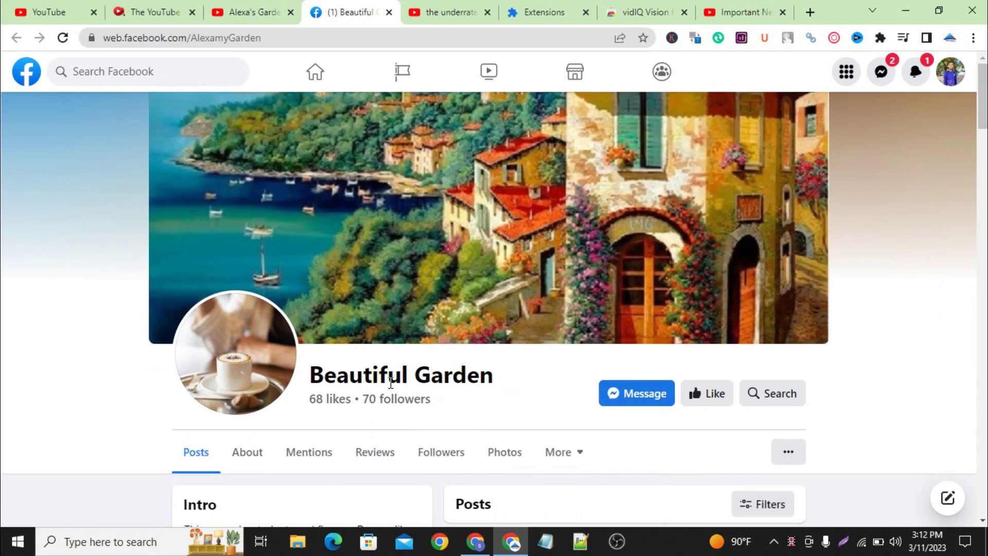
Mark the Facebook page's likes and followers line with a temporary screenshot selection, and look through its intro, photos and posts
scroll(517, 378, down, 1)
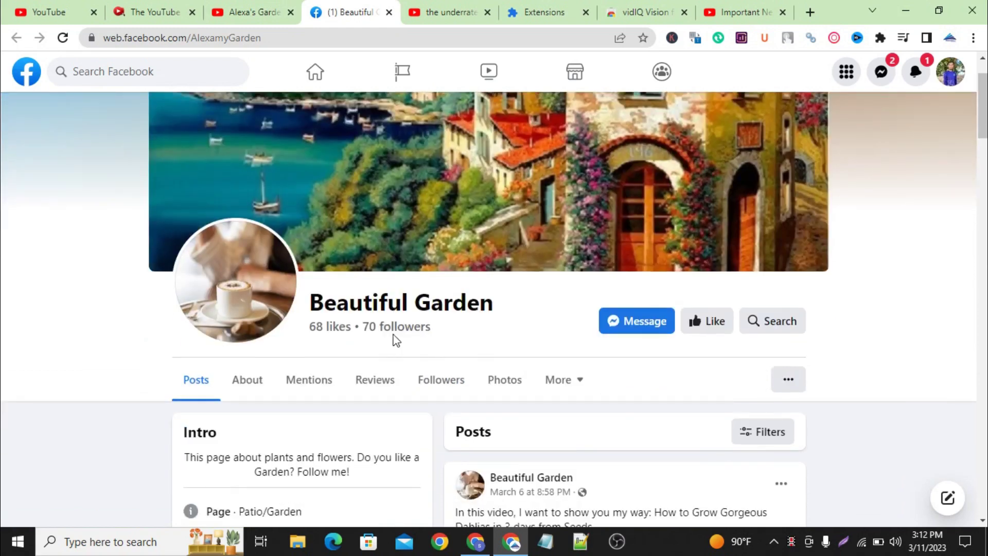
key(Print)
drag(297, 320, 478, 334)
click(469, 348)
scroll(469, 309, down, 2)
scroll(257, 298, down, 3)
scroll(331, 280, down, 3)
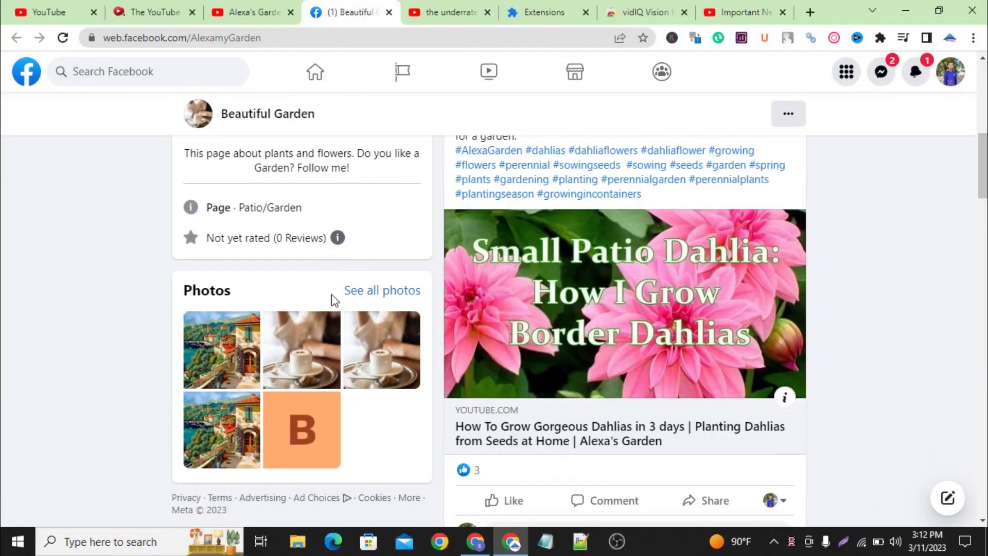
scroll(303, 349, up, 8)
scroll(288, 360, down, 3)
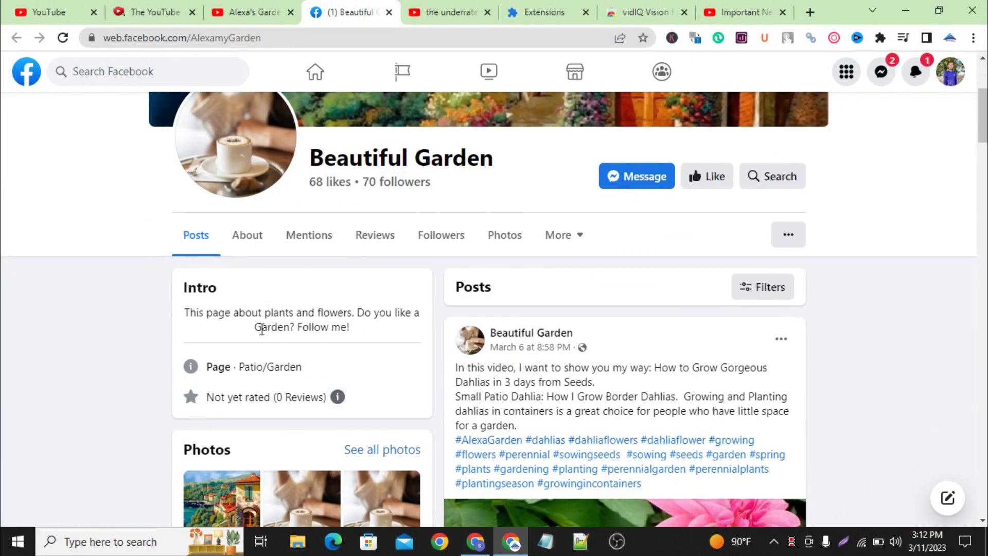
Open the About section of the Beautiful Garden Facebook page and look through it for contact details
click(256, 248)
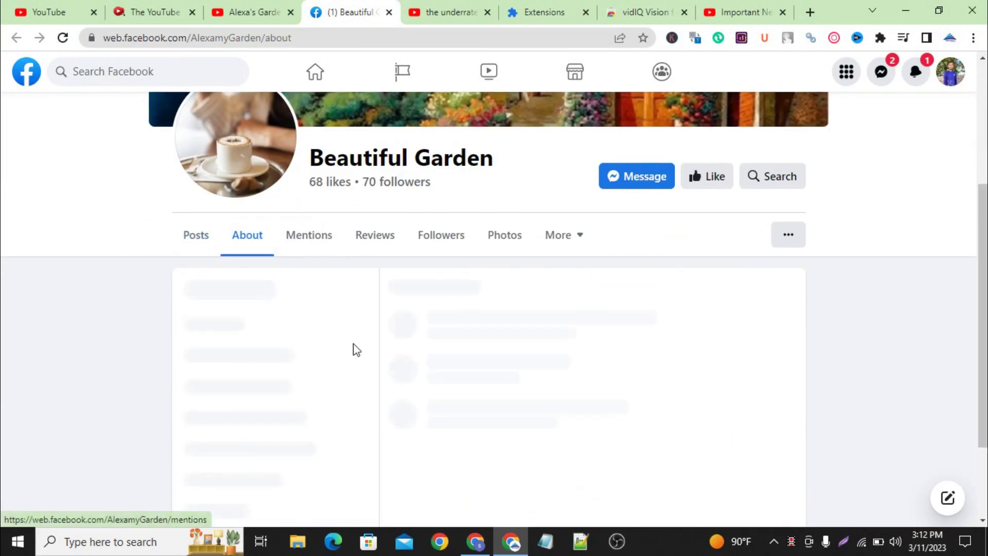
scroll(378, 335, down, 2)
scroll(365, 322, down, 3)
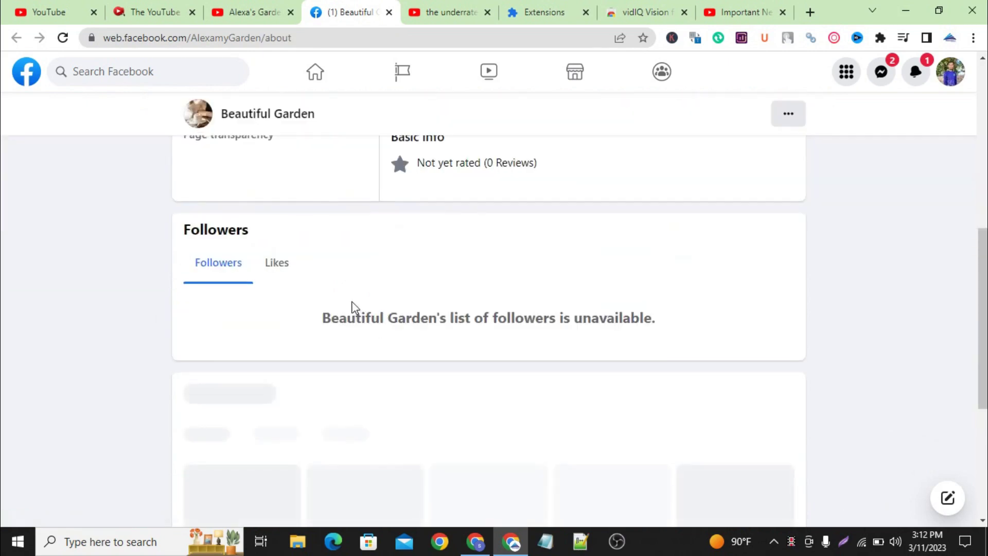
scroll(353, 309, up, 8)
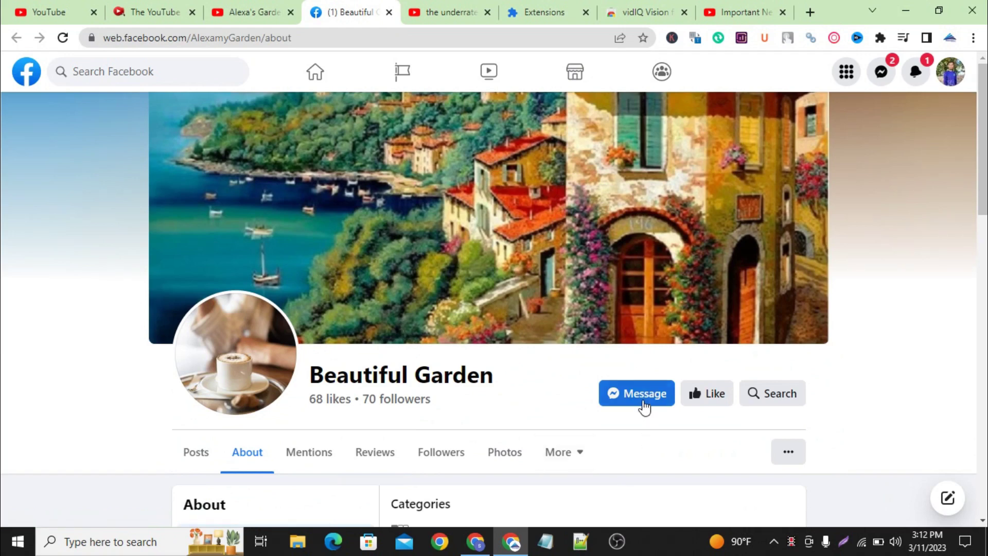
Return to the Alexa's Garden About page and mark its Telegram link with a temporary screenshot selection
click(250, 12)
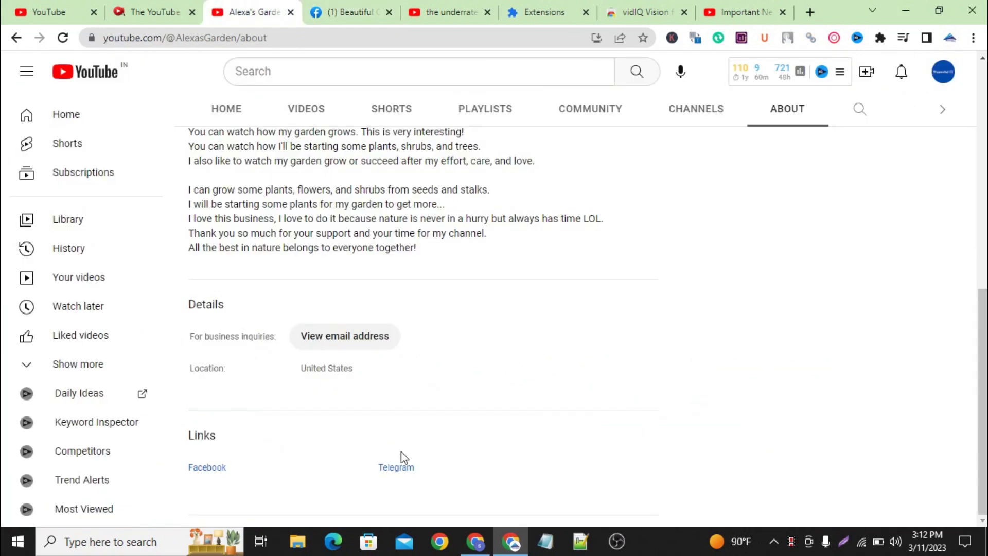
key(Print)
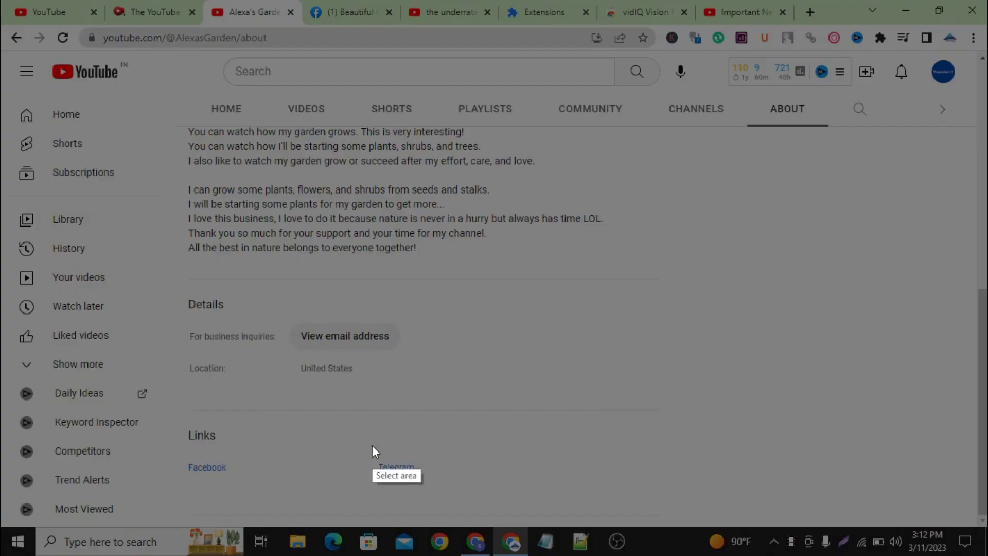
drag(369, 445, 444, 492)
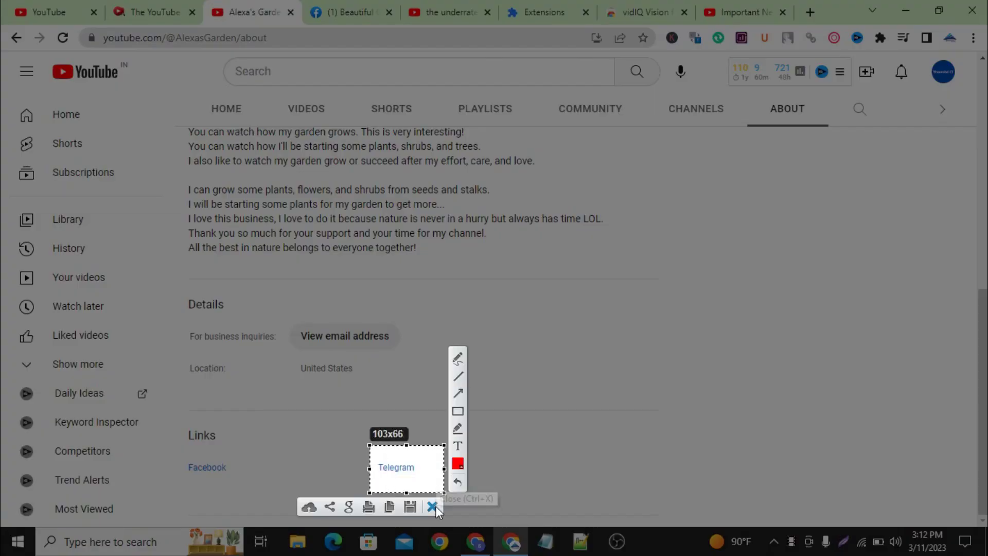
click(432, 506)
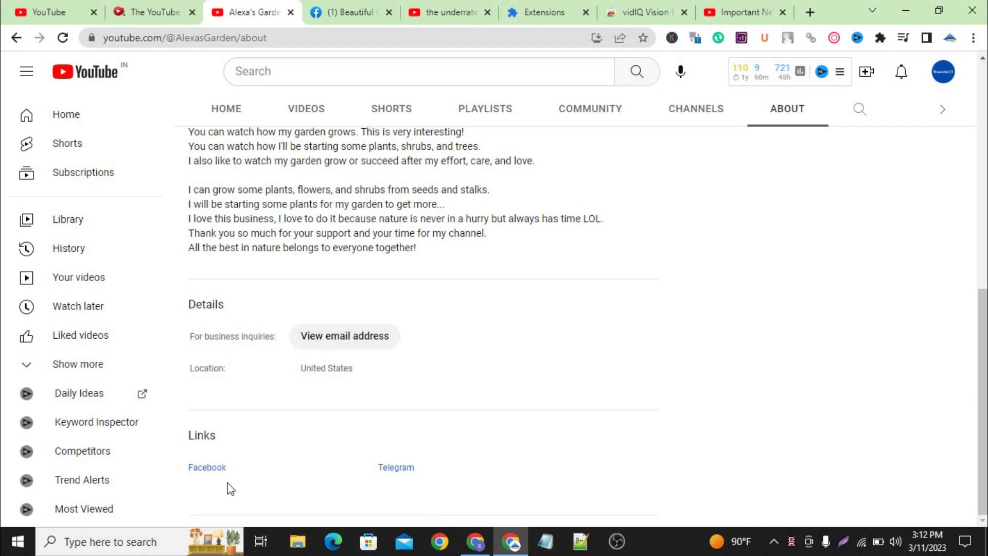
Compare the PayPal e-mail entry in the channel description with the business inquiries entry under Details
scroll(363, 345, up, 4)
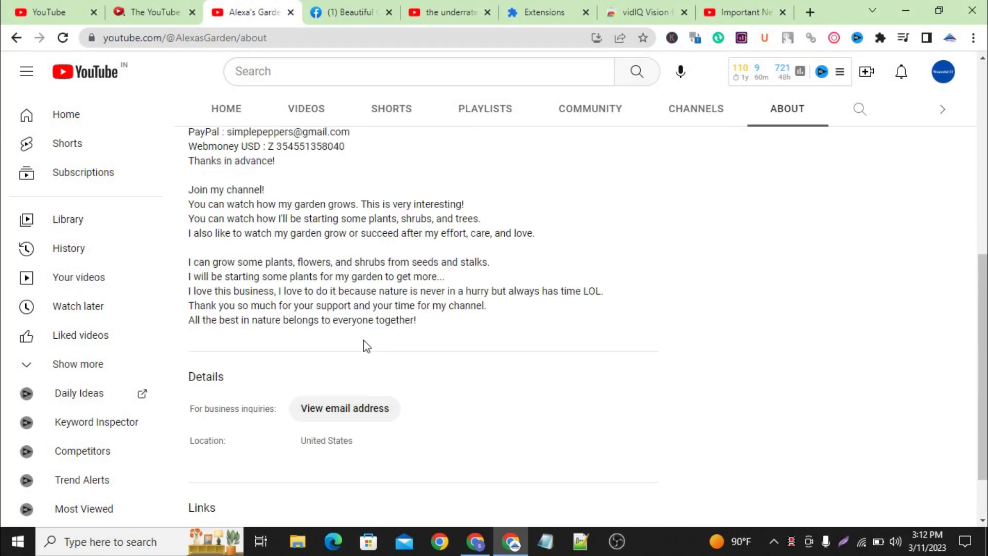
scroll(363, 340, down, 4)
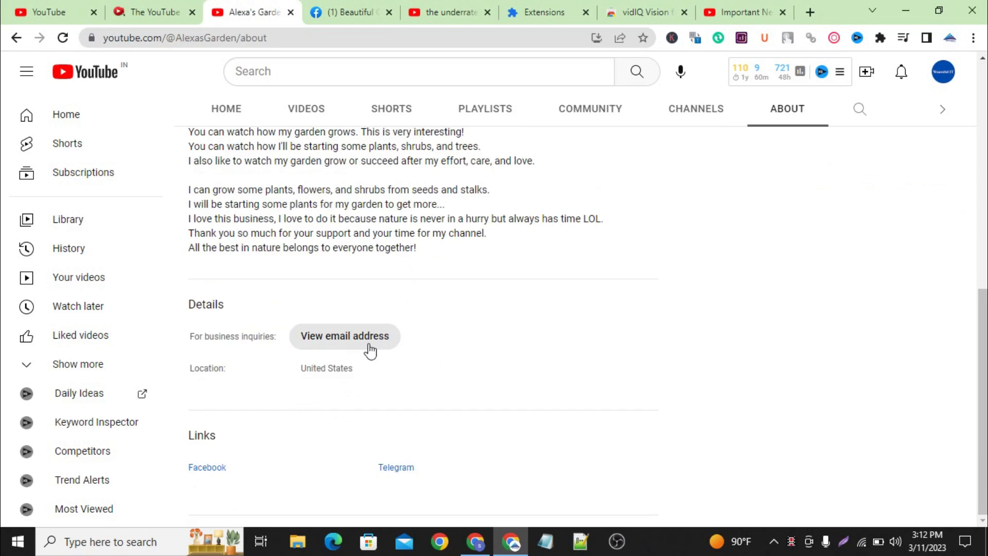
scroll(369, 351, up, 4)
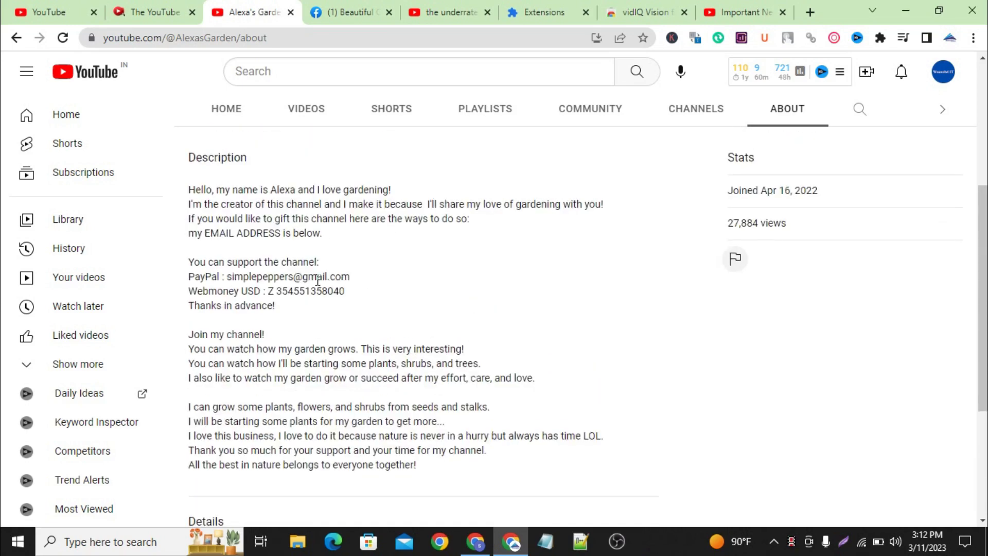
double_click(318, 280)
click(402, 270)
scroll(403, 270, down, 4)
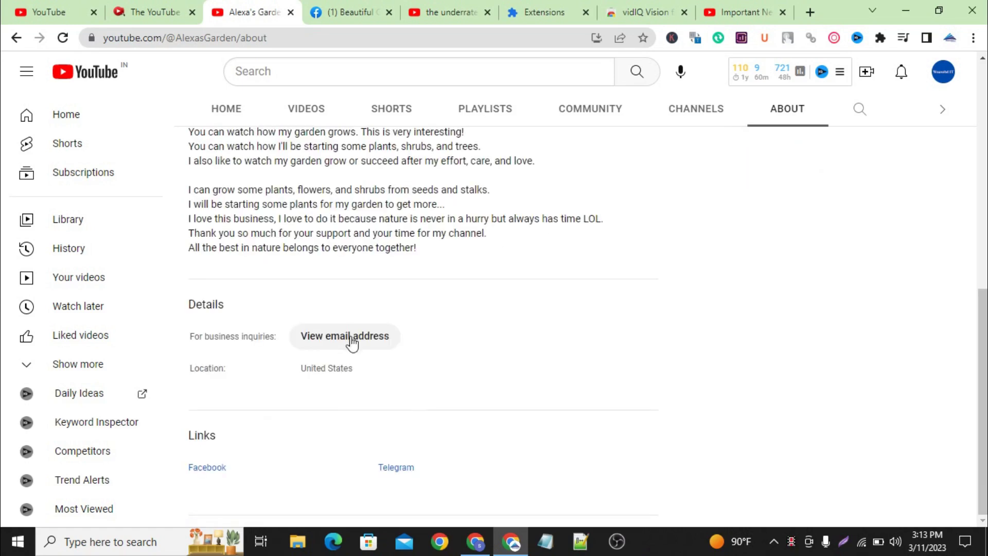
Reveal the business inquiries e-mail address by completing the reCAPTCHA check, and copy the address
click(363, 325)
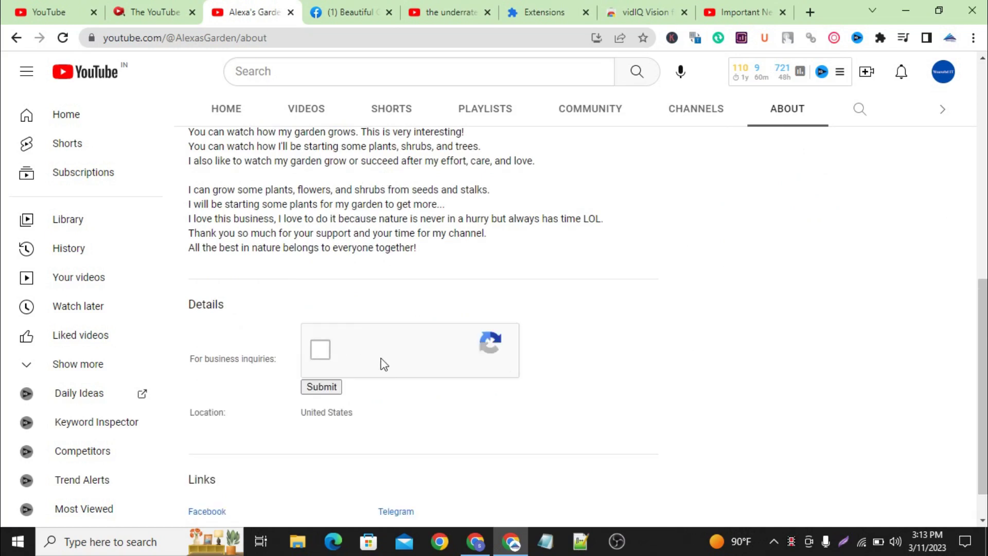
click(315, 350)
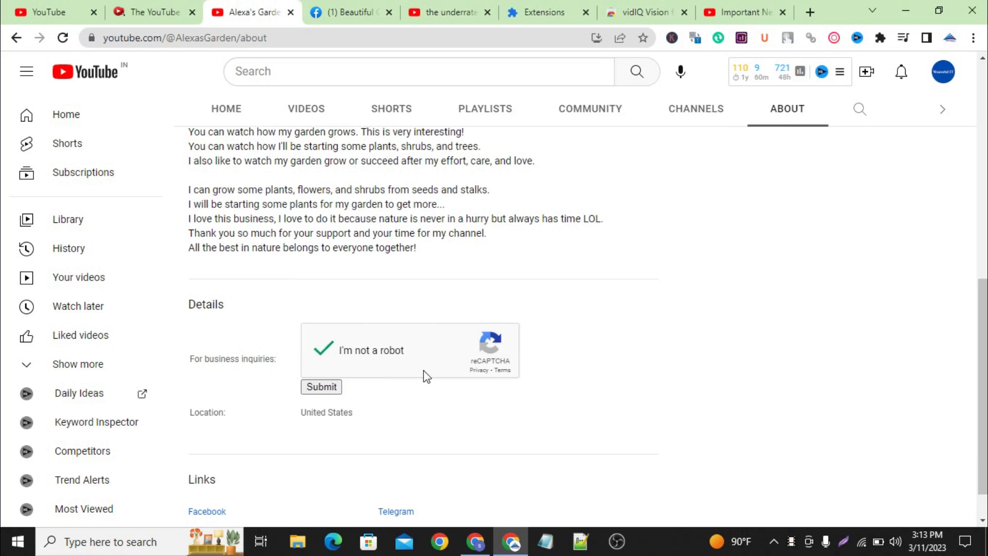
click(316, 391)
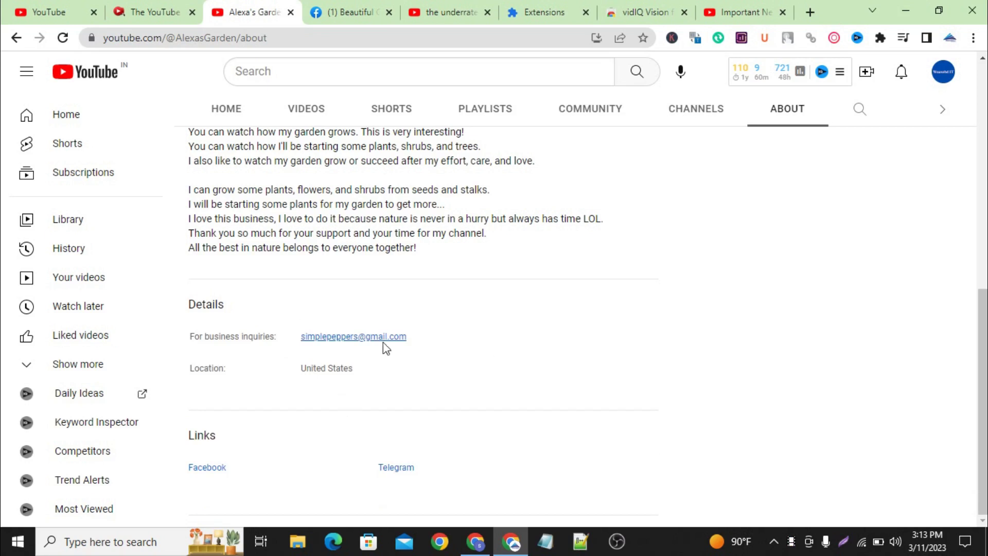
drag(434, 346, 407, 339)
key(ctrl+c)
click(452, 397)
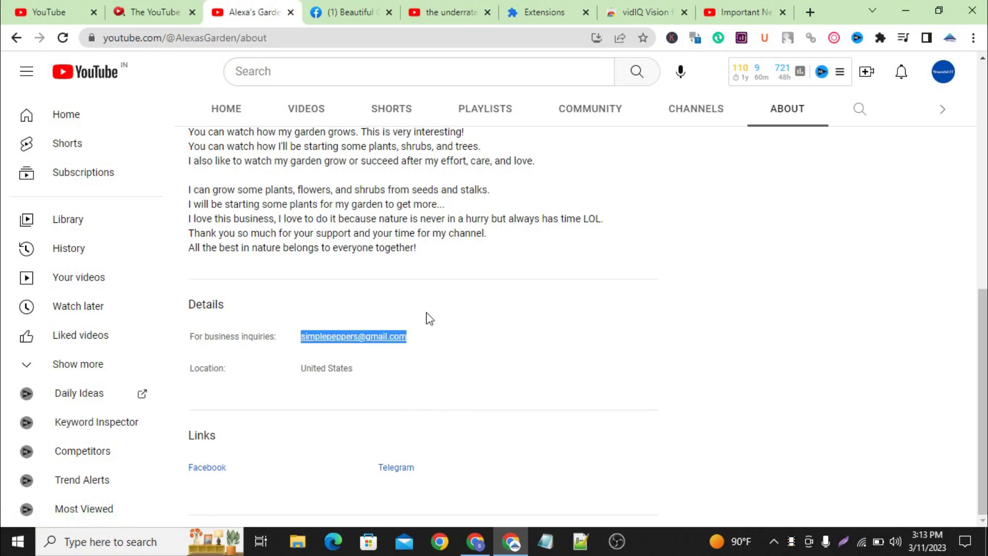
Open Gmail in a new tab and start a new message with the copied business e-mail address as recipient
click(766, 8)
click(810, 12)
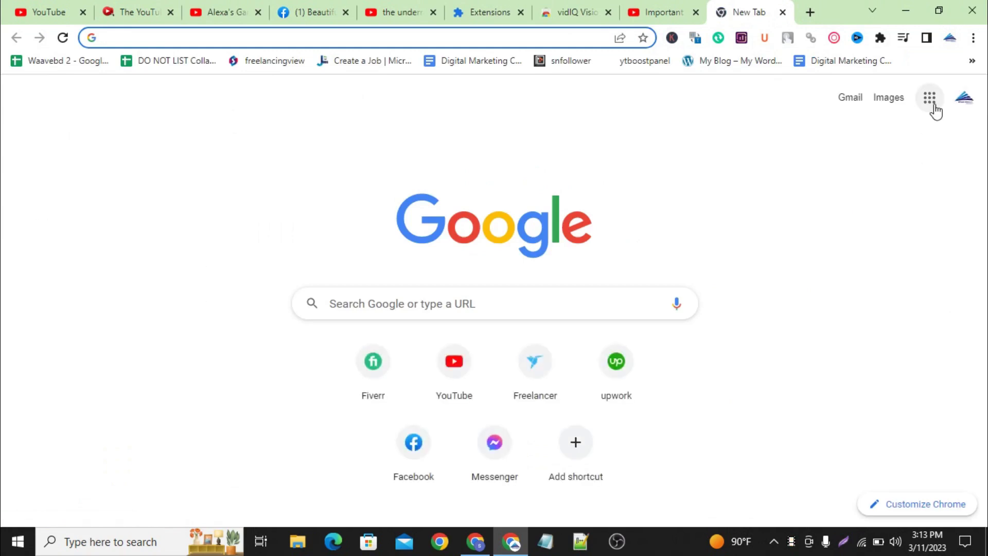
click(844, 103)
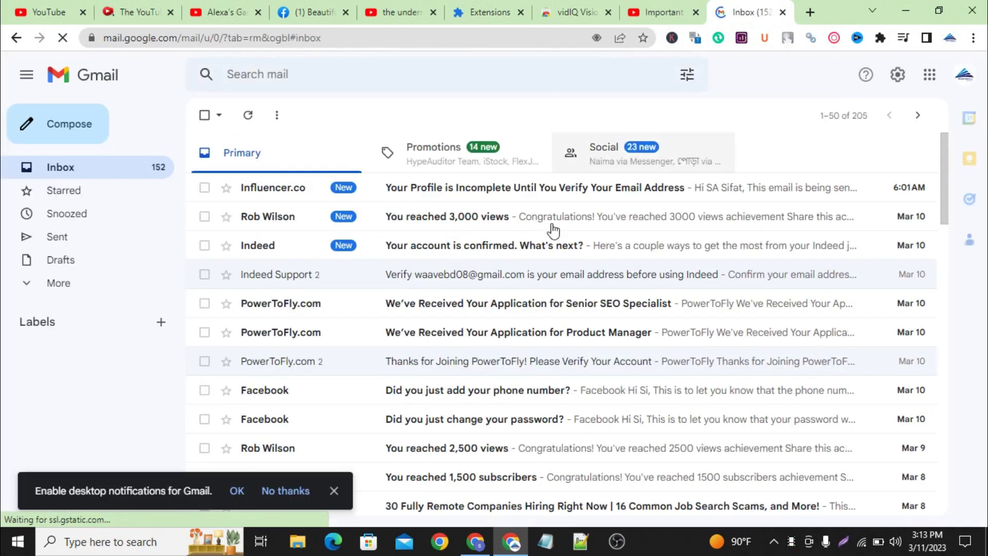
click(87, 139)
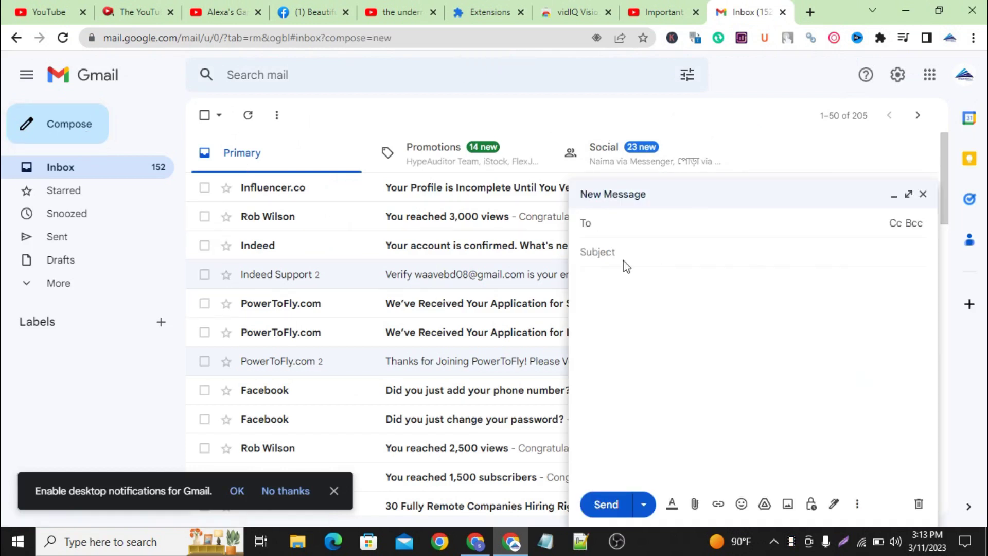
key(ctrl+v)
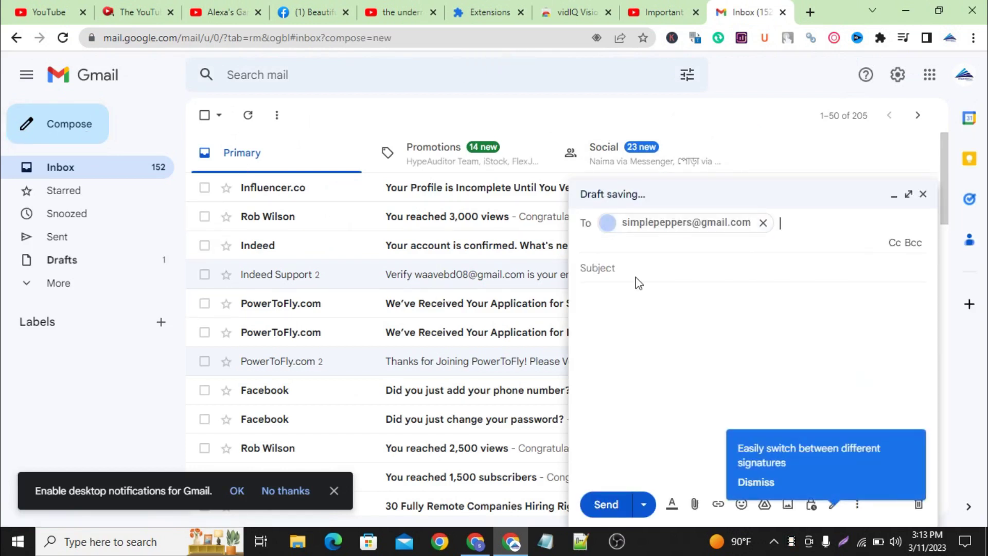
click(671, 295)
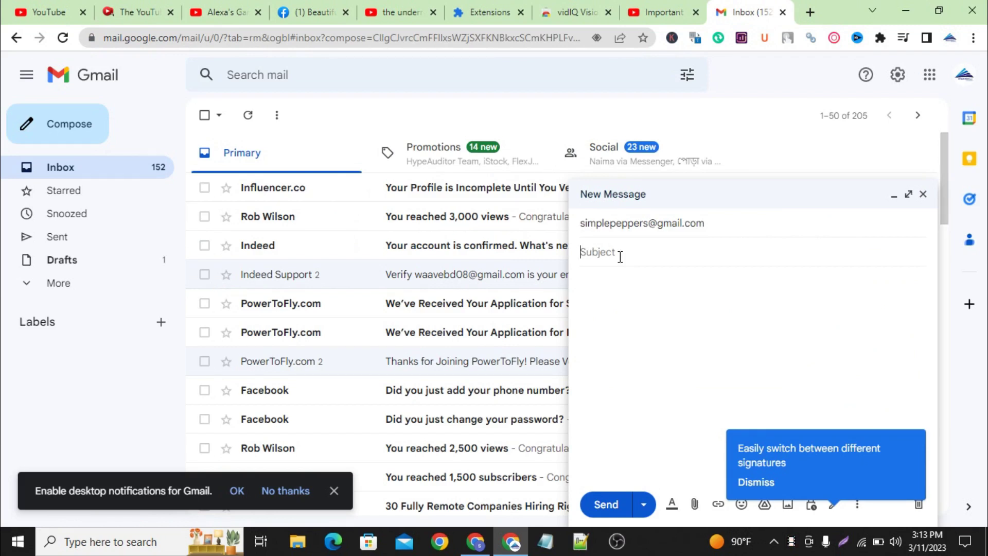
Close the unsent Gmail message and switch back to the Alexa's Garden and YouTube Channel Crawler tabs
click(735, 411)
click(923, 195)
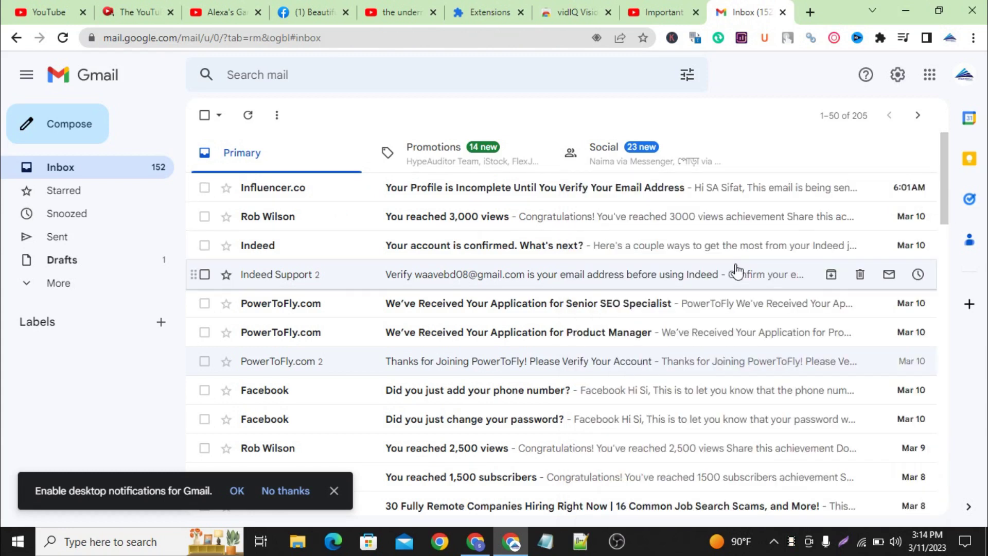
click(221, 10)
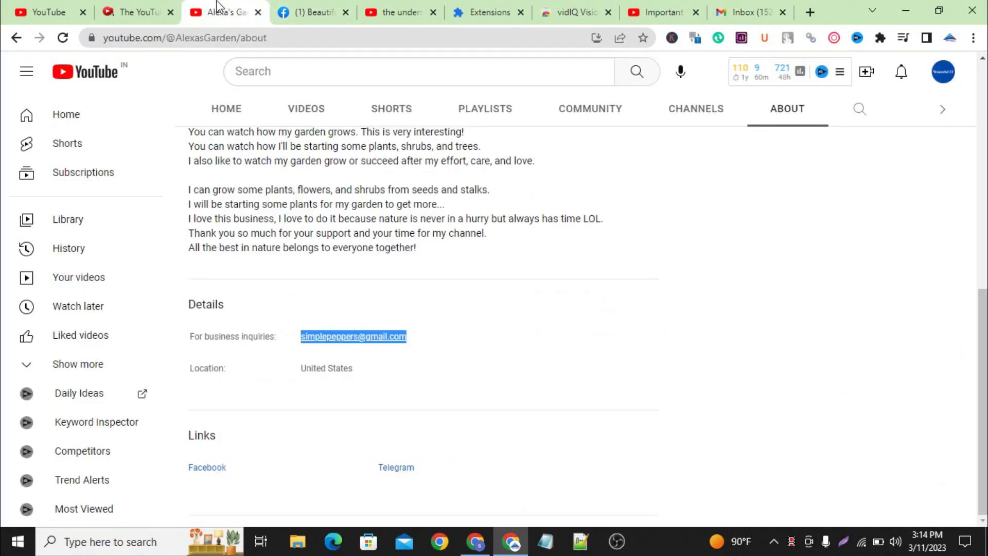
click(117, 7)
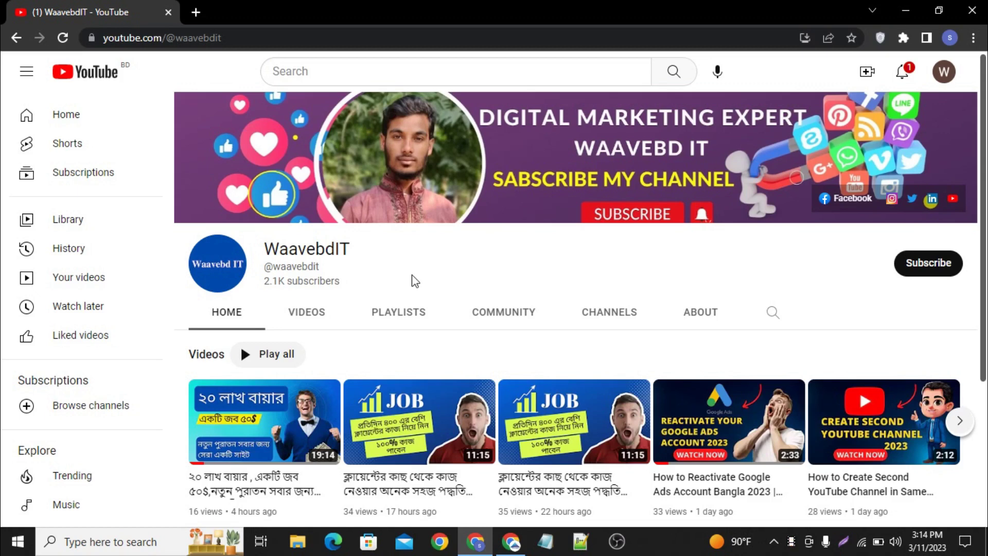
Subscribe to the WaavebdIT channel and set its notifications to All
click(936, 268)
click(940, 269)
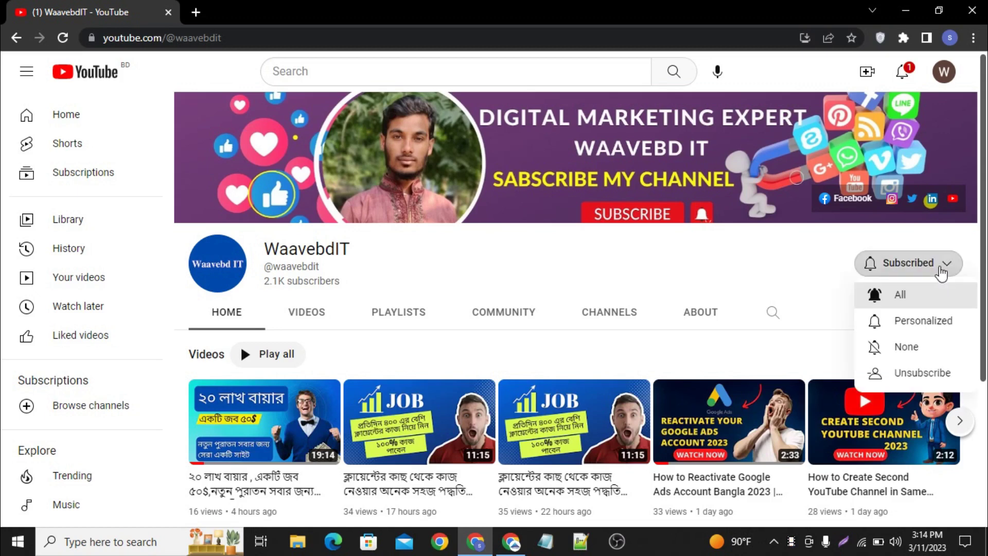
click(883, 296)
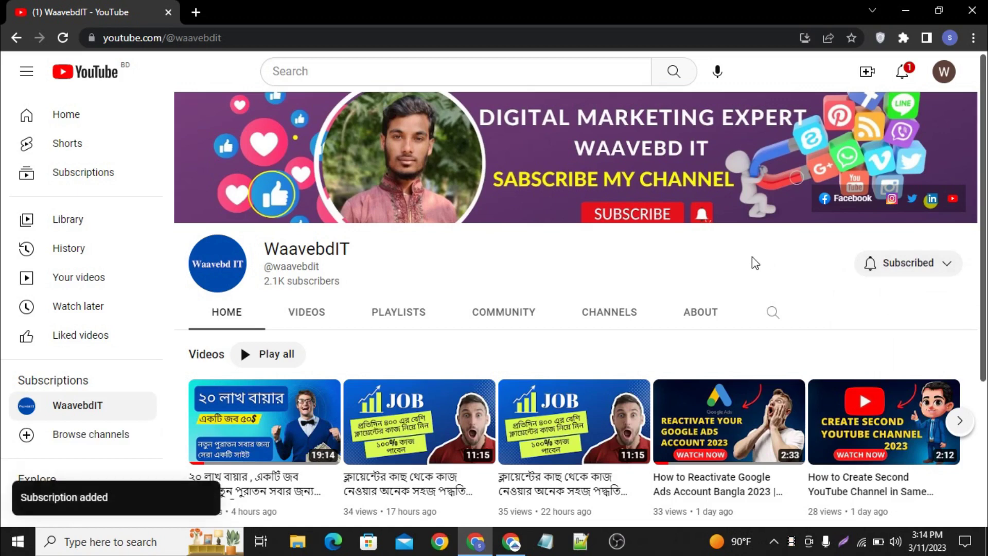